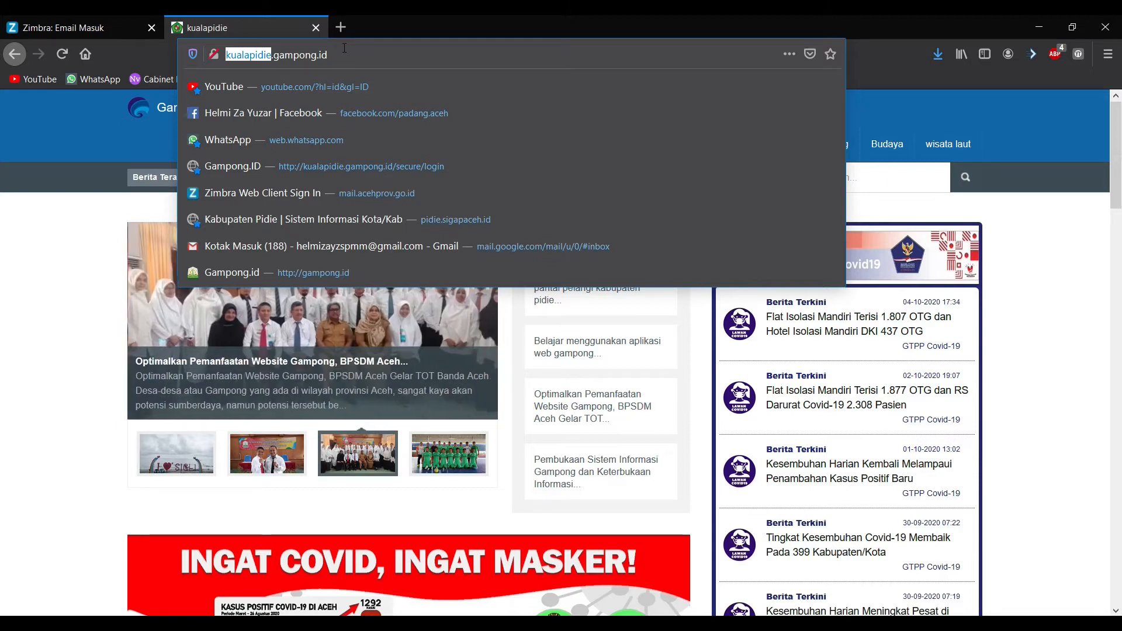
Step: Reload the Kuala Pidie site, then load kualapidie.gampong.id/admin to reach the login page
{"action": "left_click", "coordinate": [345, 50]}
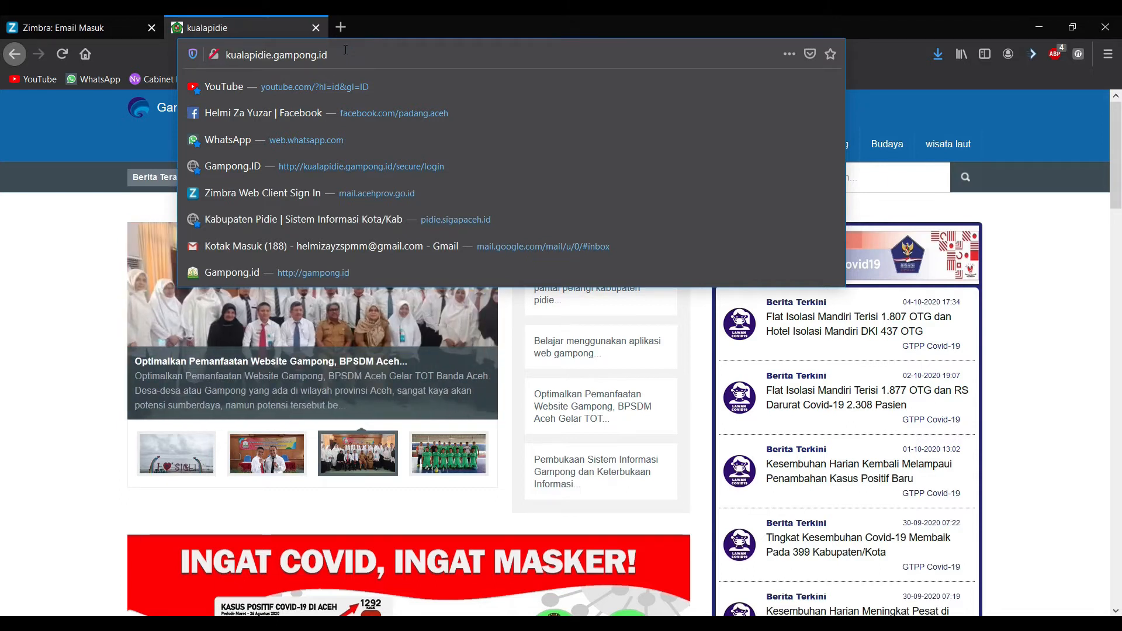
{"action": "key", "text": "Return"}
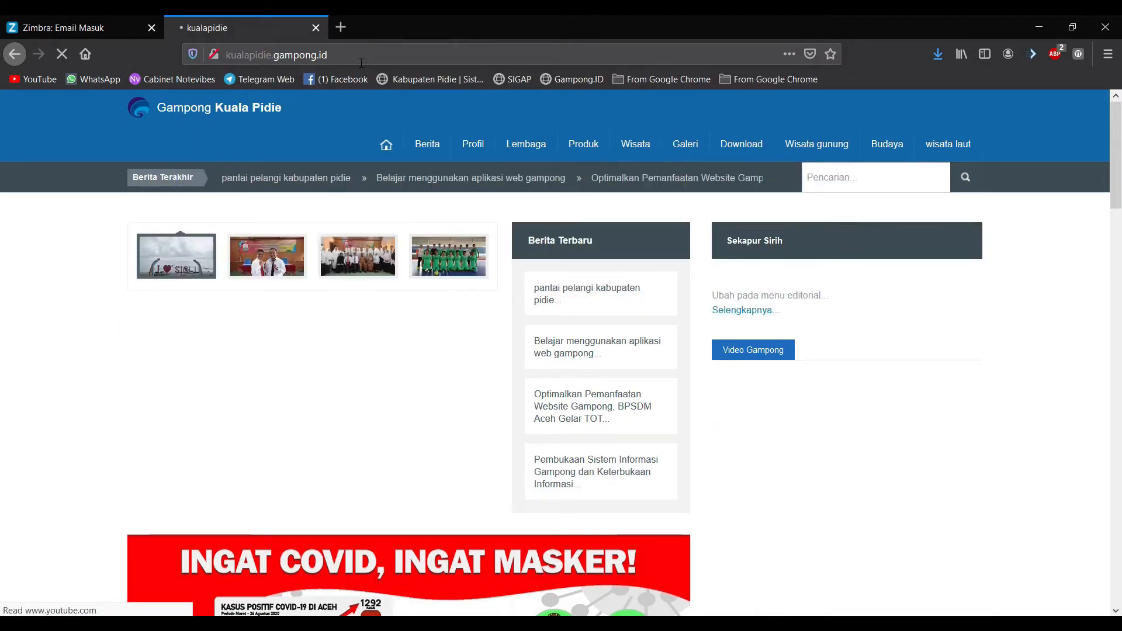
{"action": "left_click", "coordinate": [359, 56]}
{"action": "left_click", "coordinate": [377, 53]}
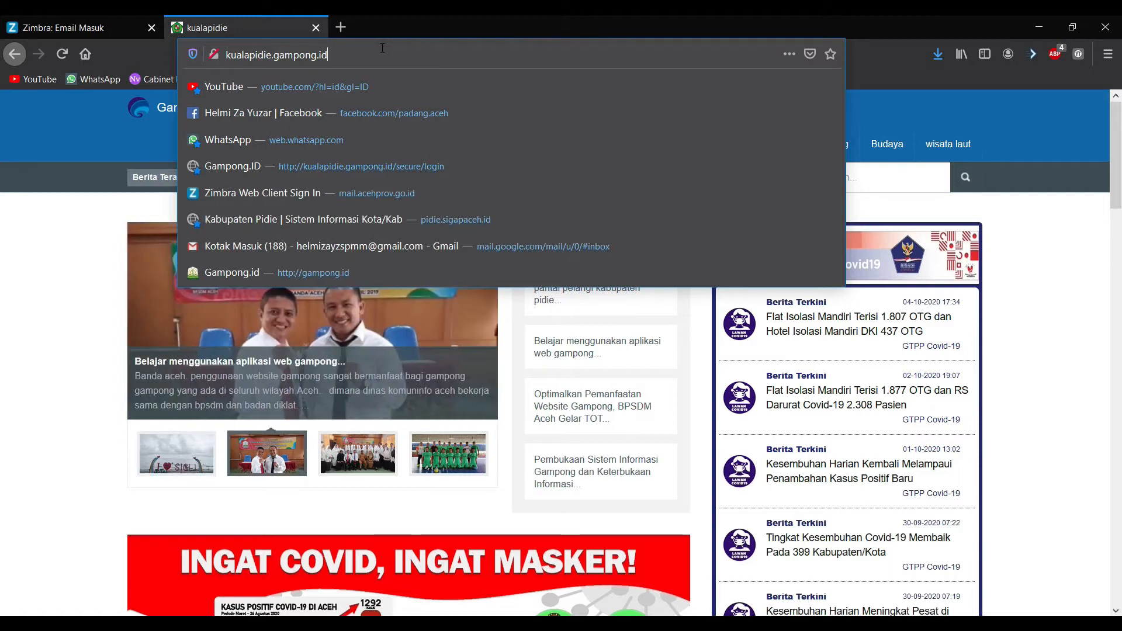
{"action": "double_click", "coordinate": [268, 53]}
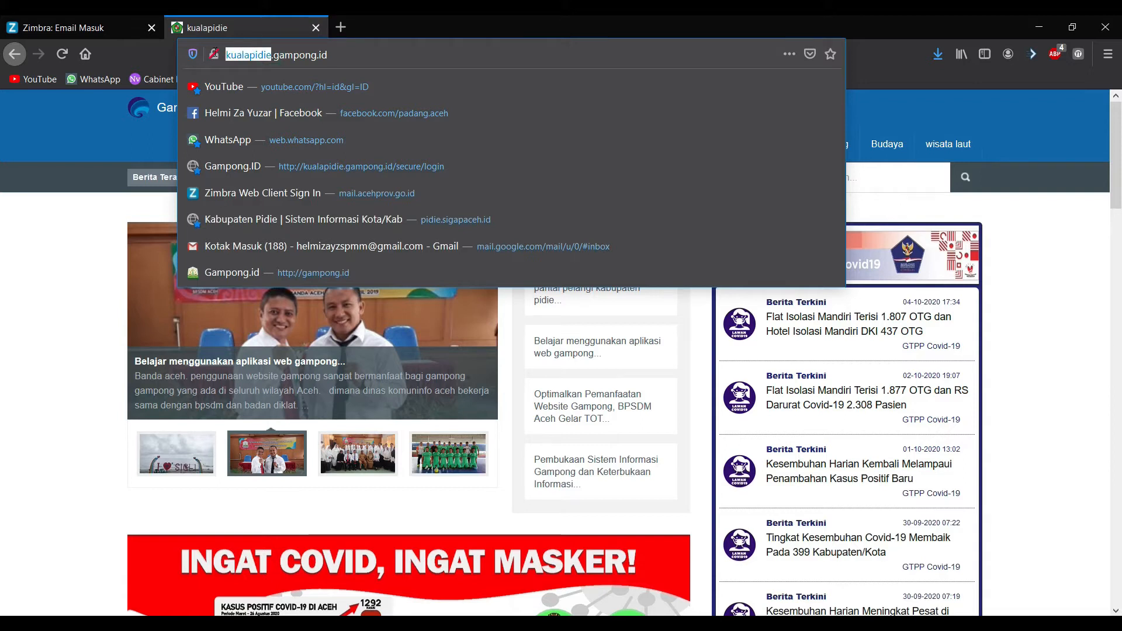
{"action": "double_click", "coordinate": [290, 54]}
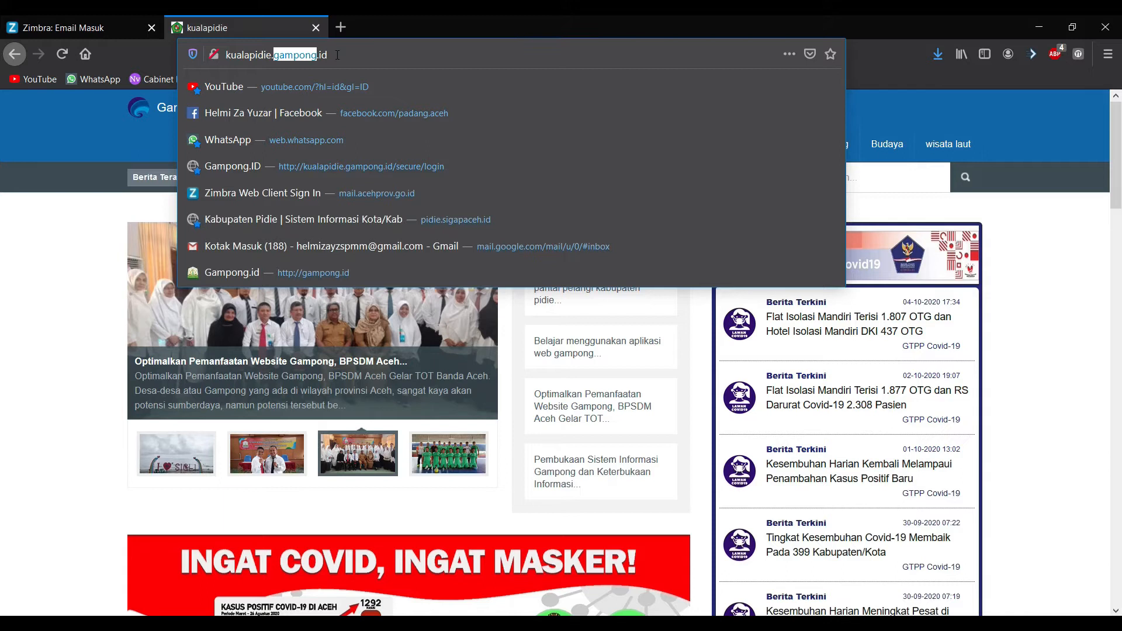
{"action": "left_click", "coordinate": [337, 55]}
{"action": "type", "text": "/"}
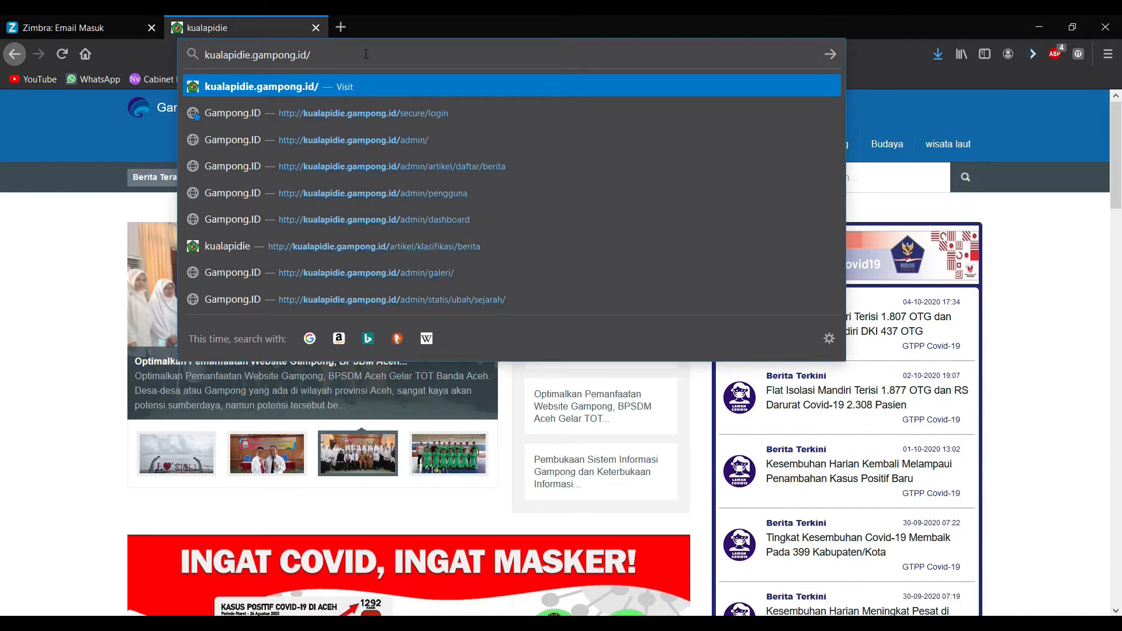
{"action": "type", "text": "admin"}
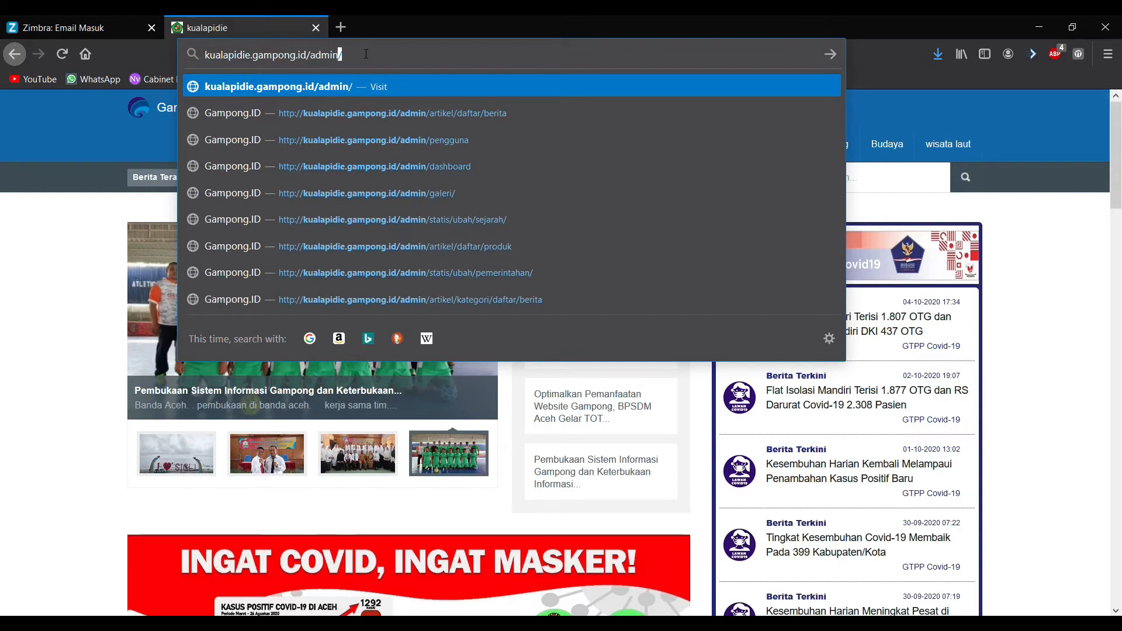
{"action": "key", "text": "Return"}
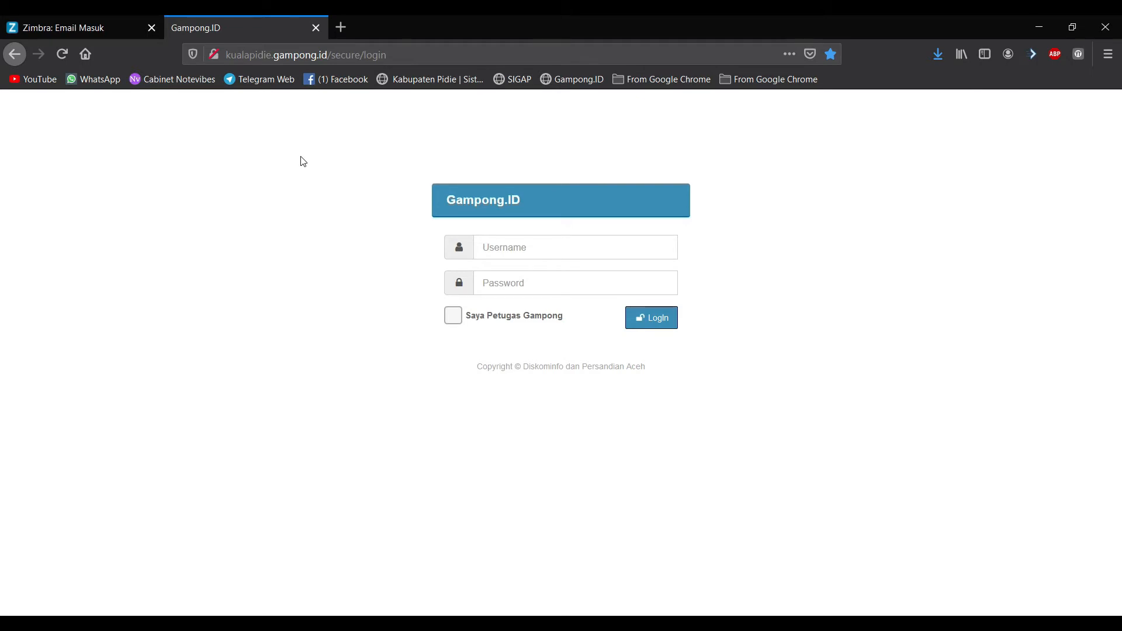
Step: Log in with the officer's username and password, tick 'Saya Petugas Gampong', and answer the captcha
{"action": "left_click", "coordinate": [500, 239]}
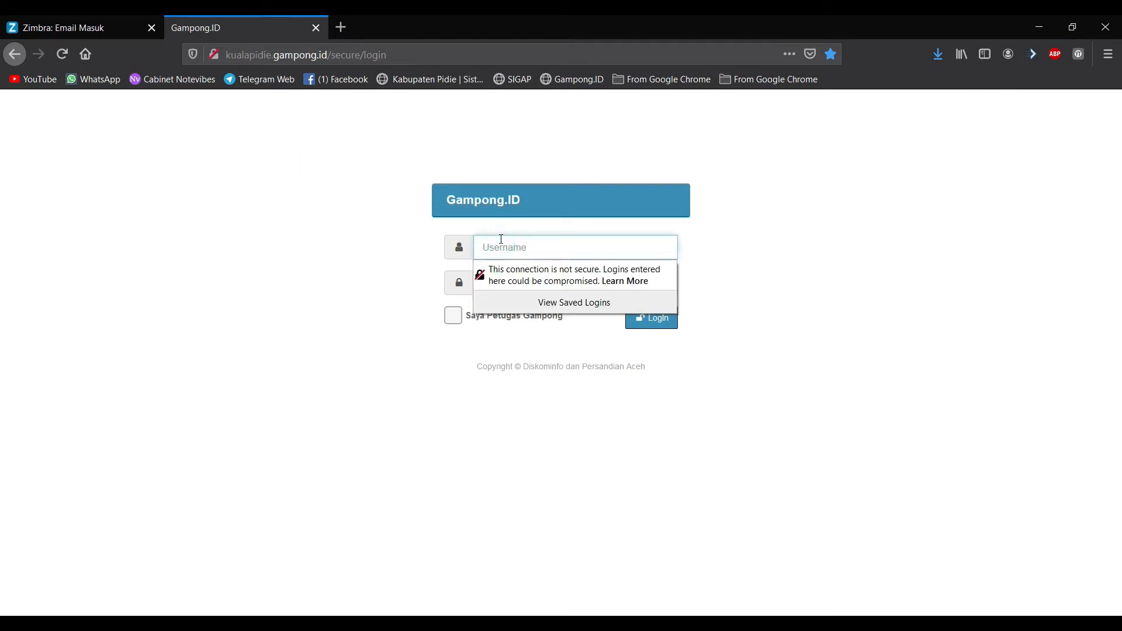
{"action": "type", "text": "gampong"}
{"action": "key", "text": "Tab"}
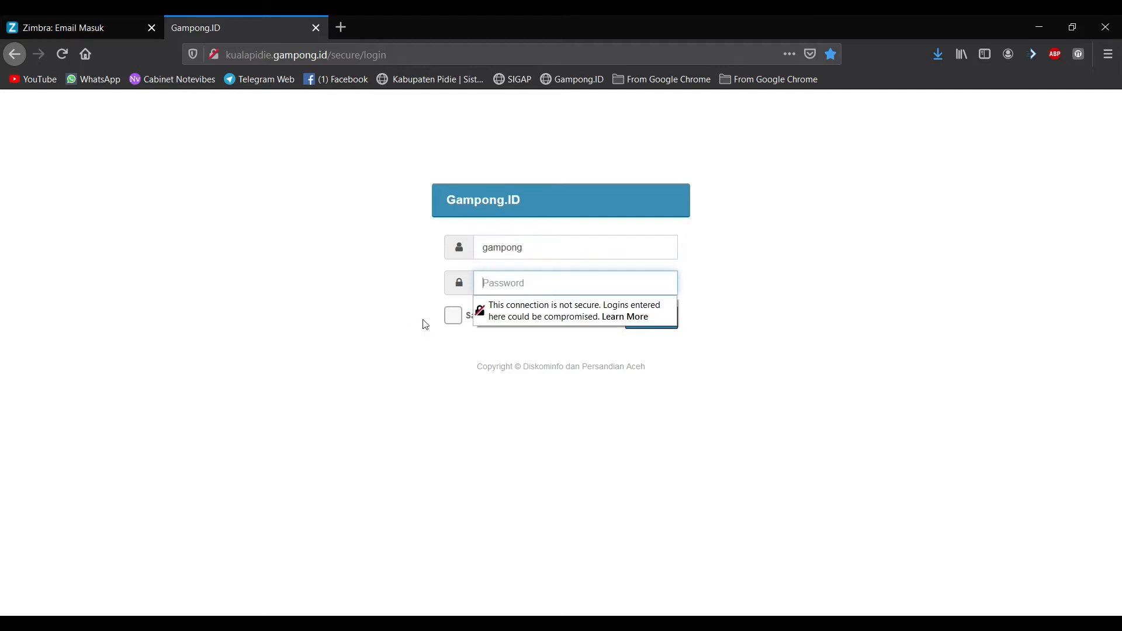
{"action": "type", "text": "•"}
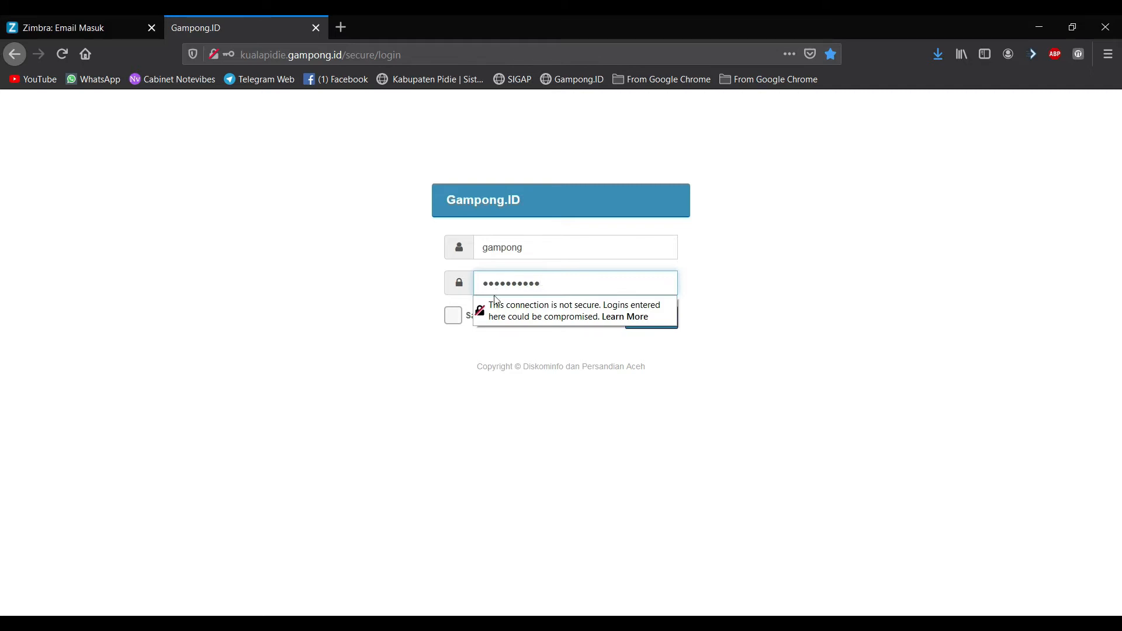
{"action": "left_click", "coordinate": [454, 315]}
{"action": "left_click", "coordinate": [501, 409]}
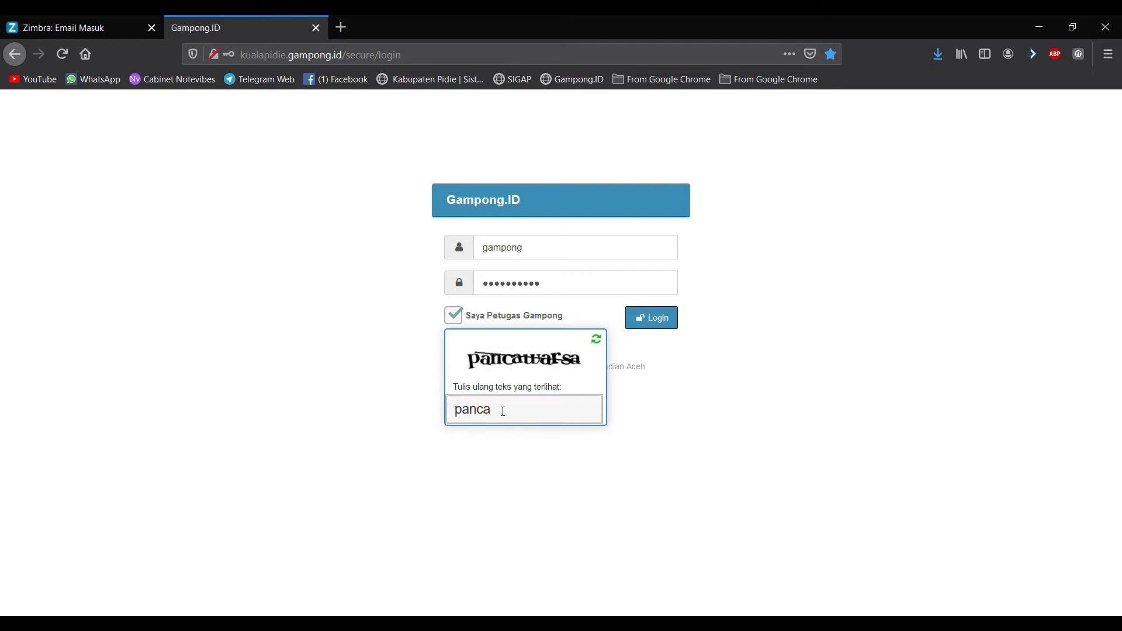
{"action": "left_click", "coordinate": [651, 324]}
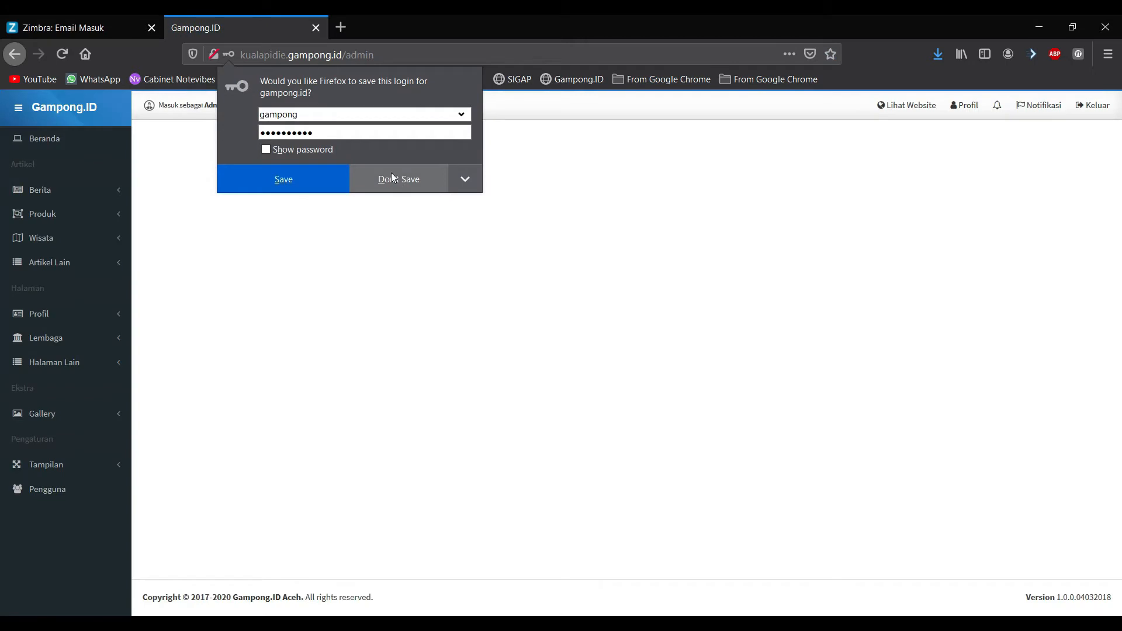
Step: Decline saving the login, collapse and re-expand the admin sidebar, and open the dashboard
{"action": "left_click", "coordinate": [391, 178]}
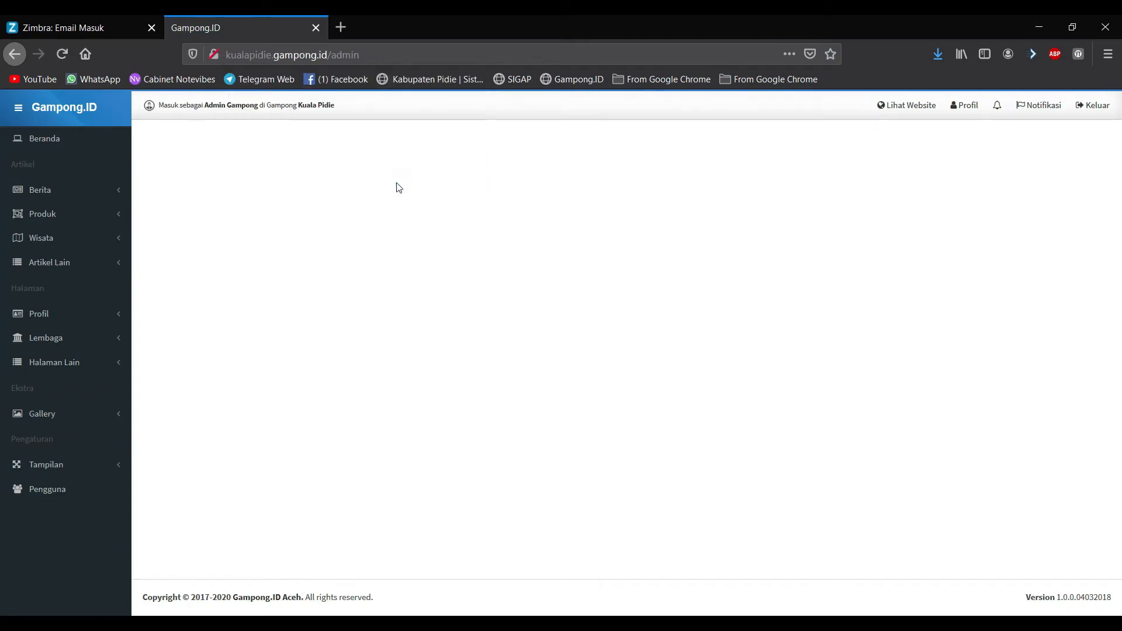
{"action": "left_click", "coordinate": [18, 108]}
{"action": "left_click", "coordinate": [18, 109]}
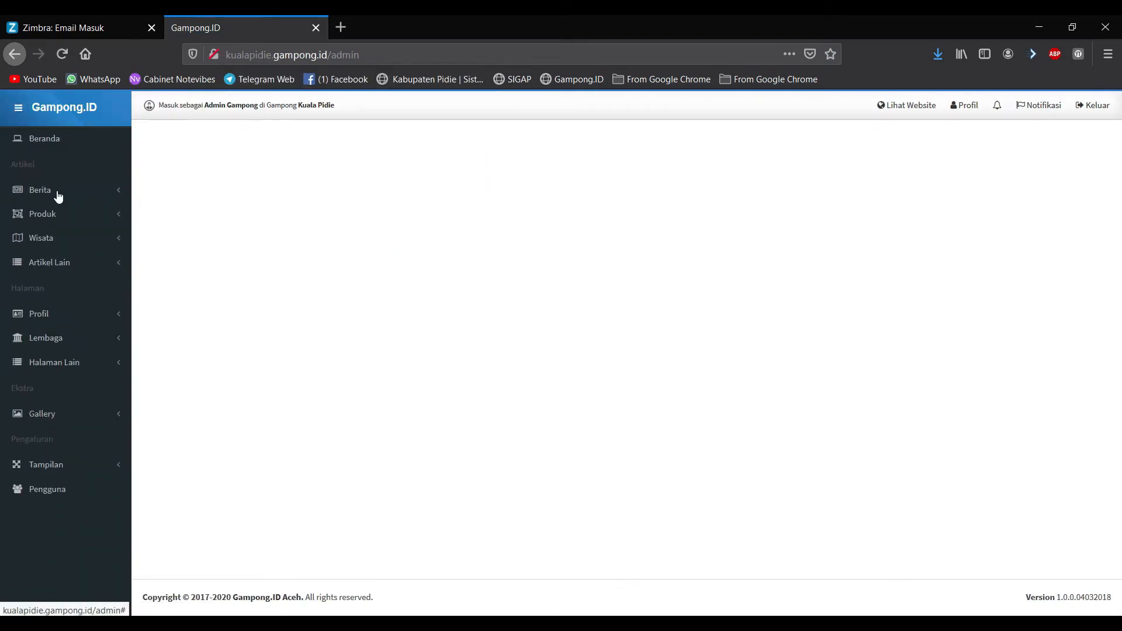
{"action": "left_click", "coordinate": [42, 140]}
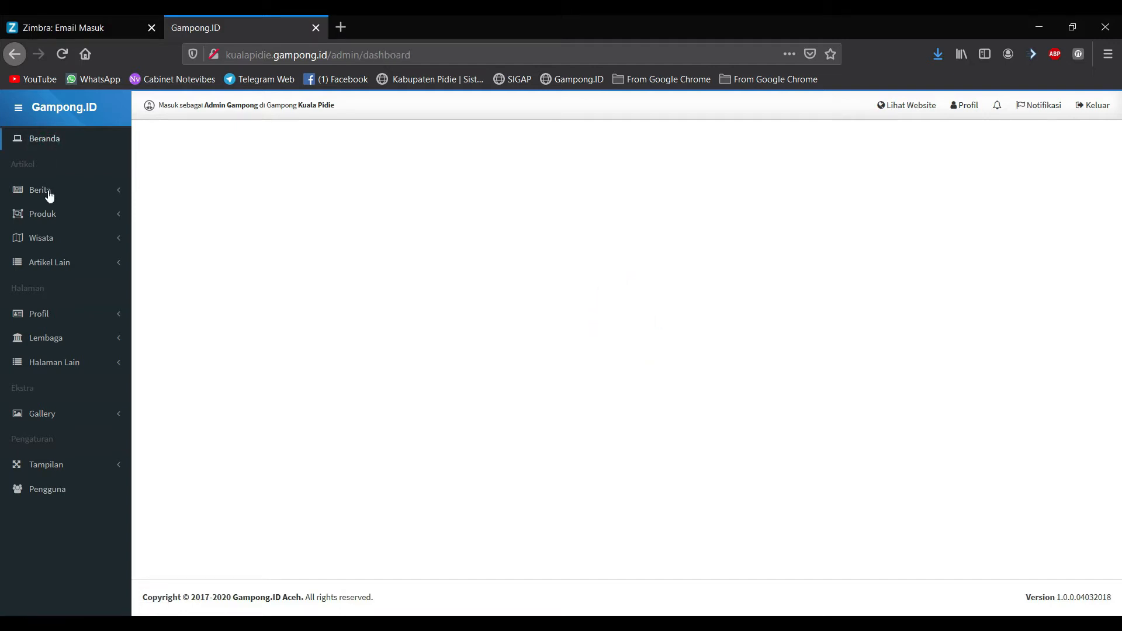
Step: Expand the news, product, tourism, other-articles, profile, pages, gallery and appearance sidebar menus
{"action": "left_click", "coordinate": [50, 195]}
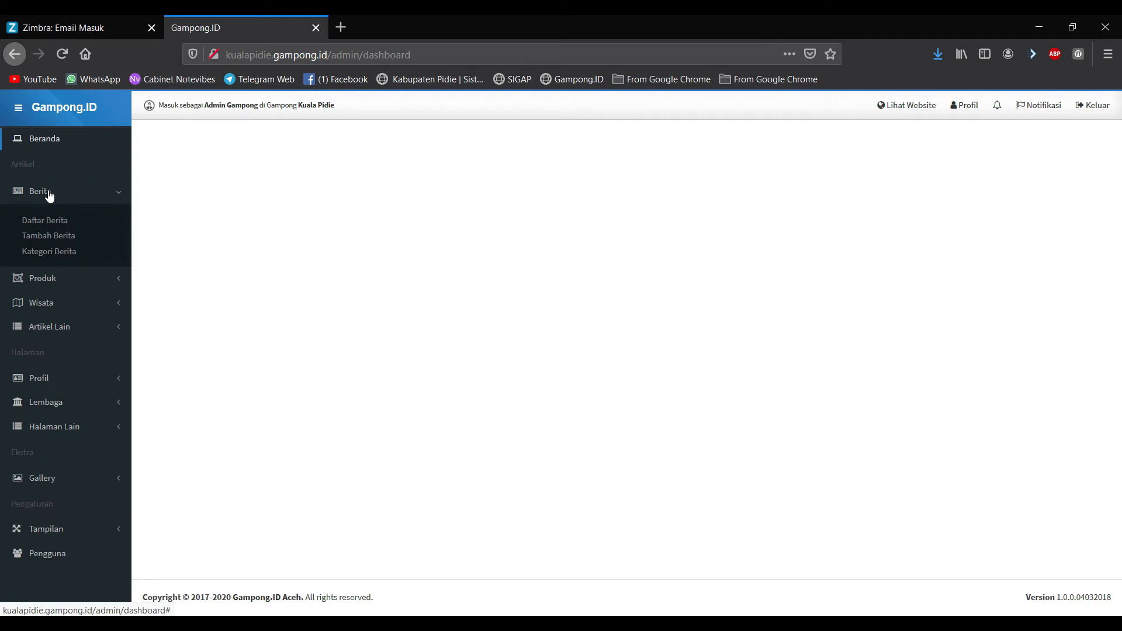
{"action": "left_click", "coordinate": [38, 278]}
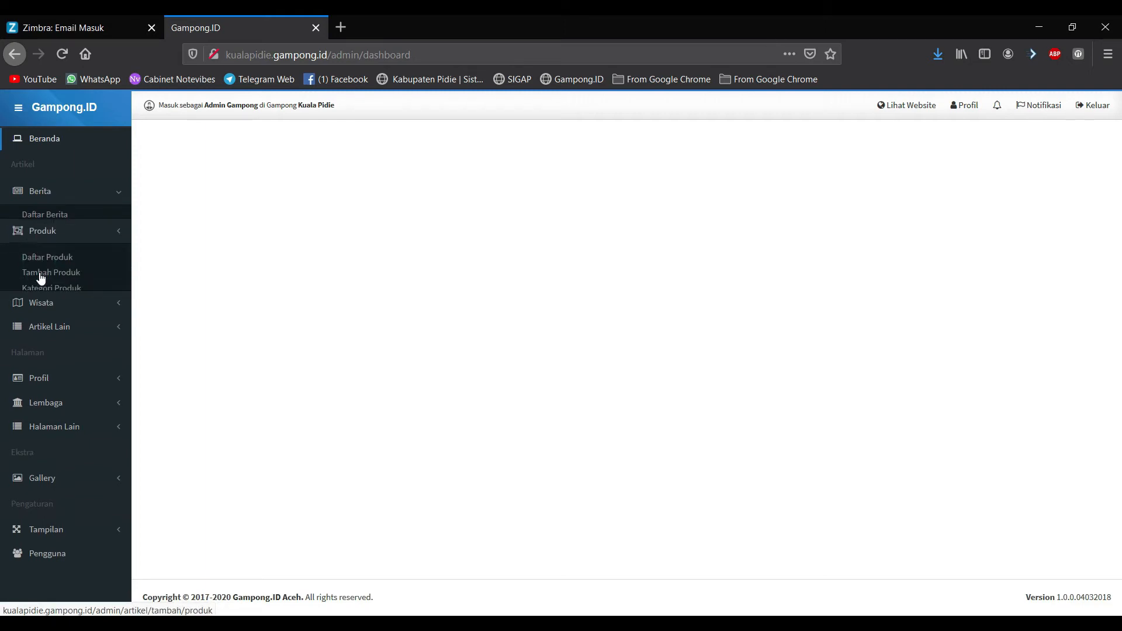
{"action": "left_click", "coordinate": [44, 301]}
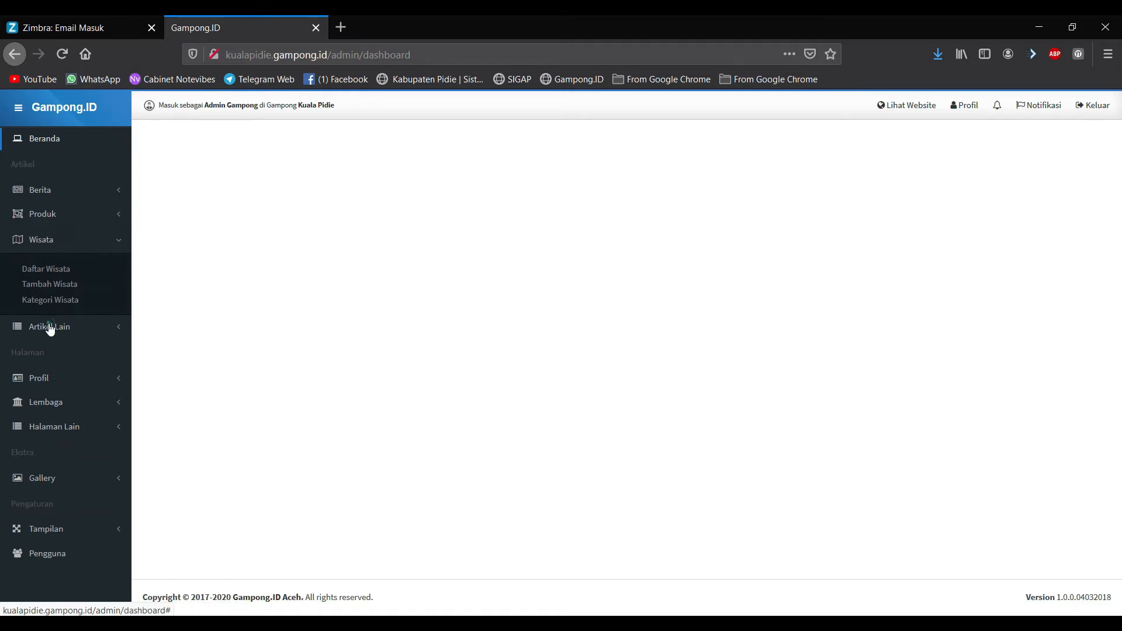
{"action": "left_click", "coordinate": [48, 326]}
{"action": "left_click", "coordinate": [49, 191]}
{"action": "left_click", "coordinate": [47, 281]}
{"action": "left_click", "coordinate": [67, 302]}
{"action": "left_click", "coordinate": [85, 328]}
{"action": "left_click", "coordinate": [76, 377]}
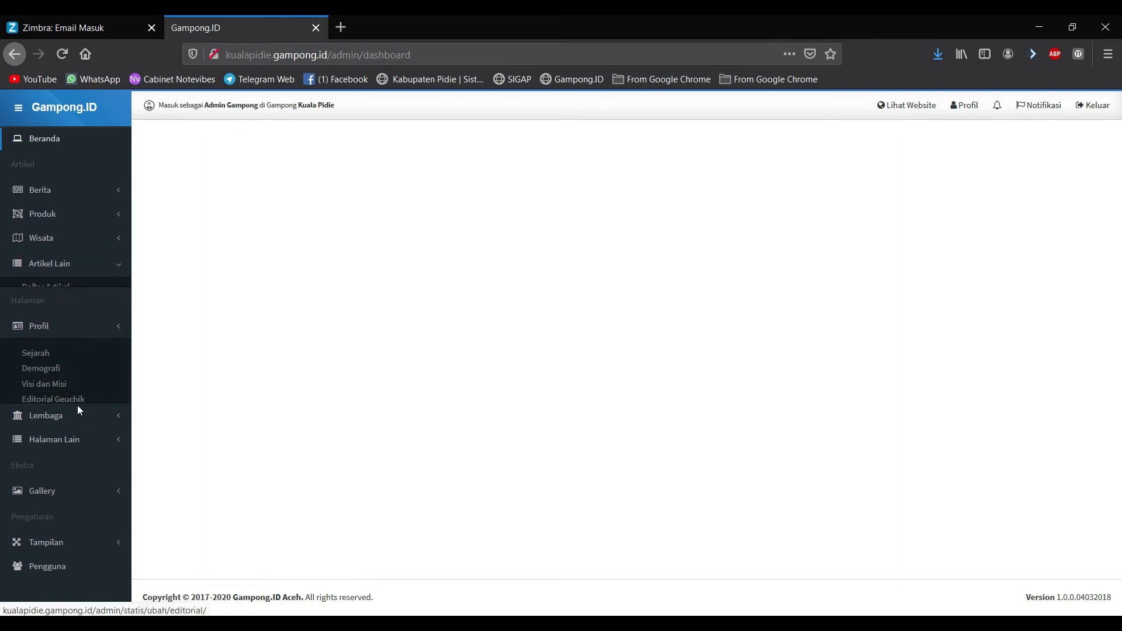
{"action": "left_click", "coordinate": [84, 441]}
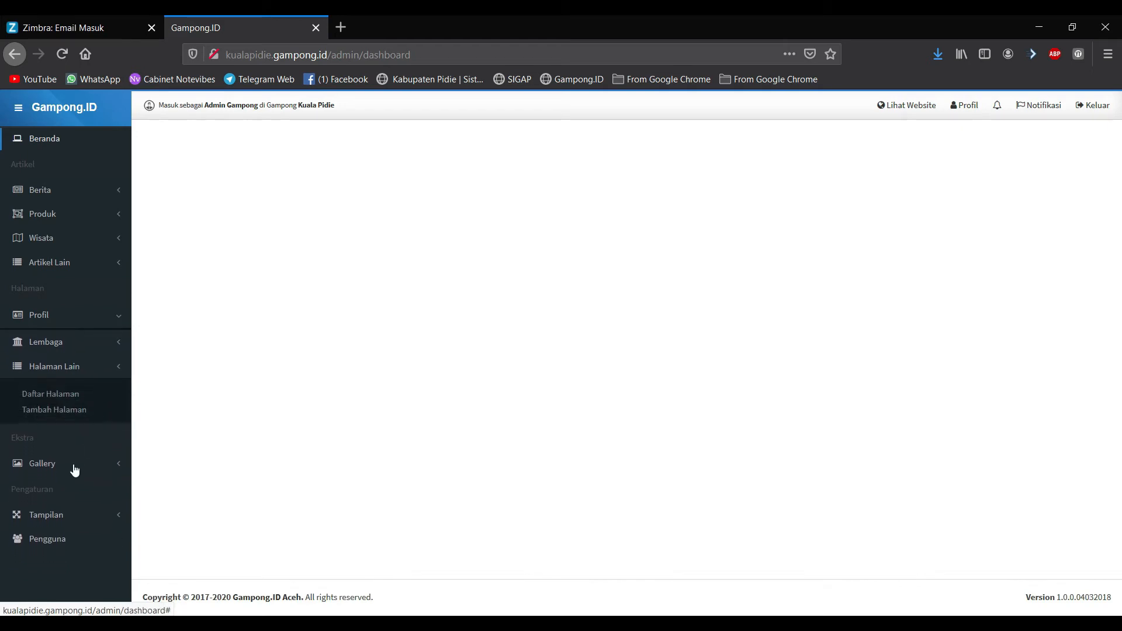
{"action": "left_click", "coordinate": [74, 471]}
{"action": "left_click", "coordinate": [62, 529]}
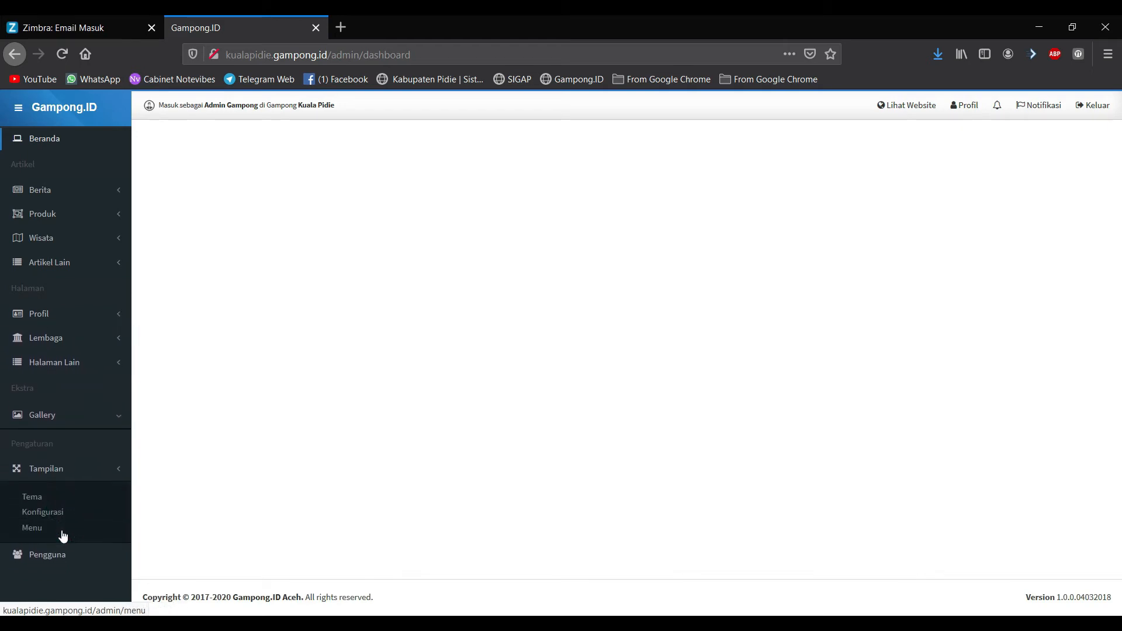
Step: View the Pengguna user list, return to Beranda, then open Berita > Daftar Berita
{"action": "left_click", "coordinate": [57, 557]}
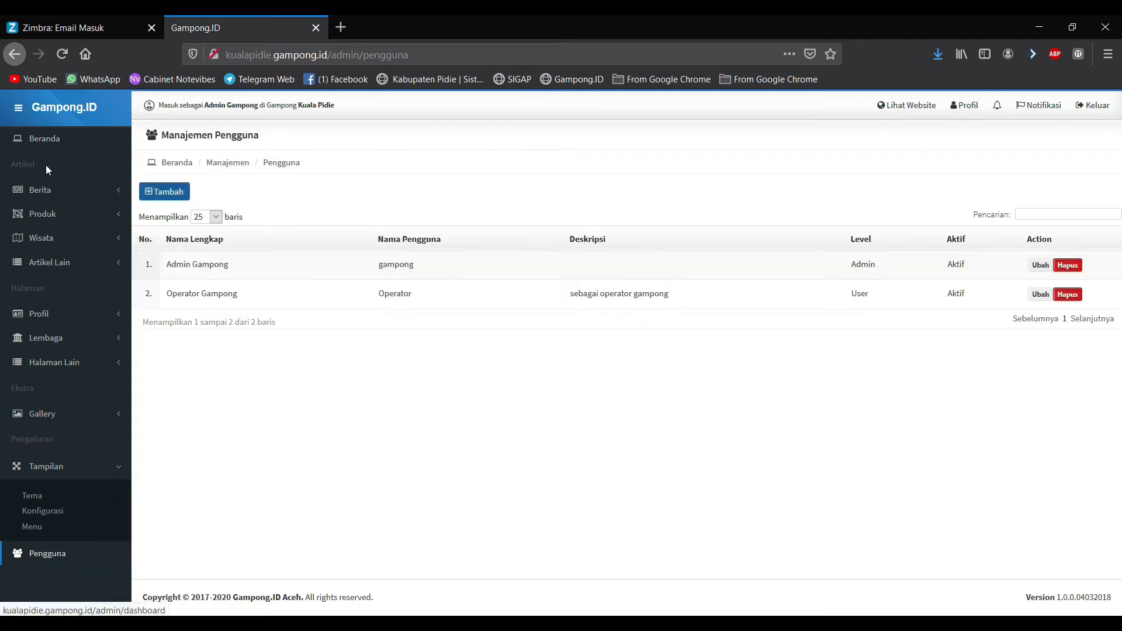
{"action": "left_click", "coordinate": [45, 143]}
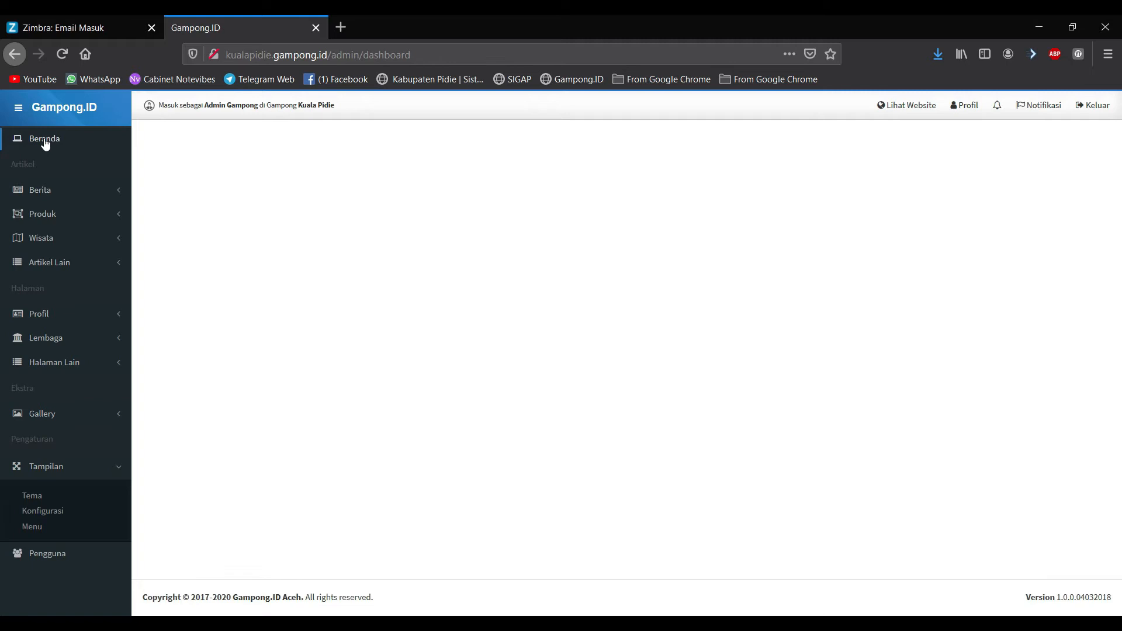
{"action": "left_click", "coordinate": [64, 188]}
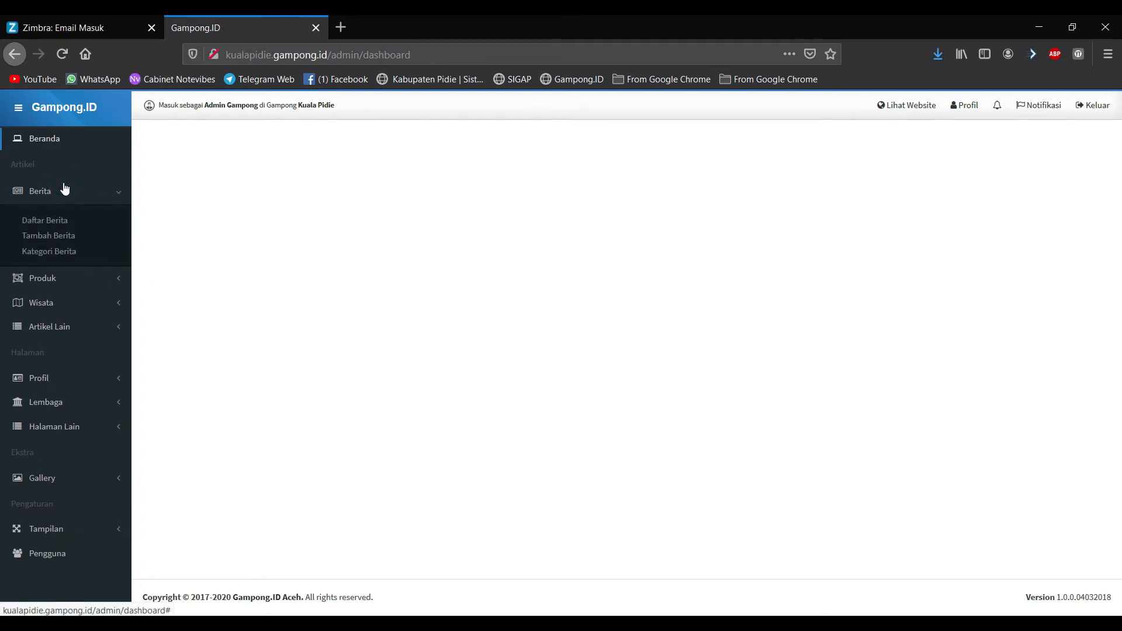
{"action": "left_click", "coordinate": [63, 228]}
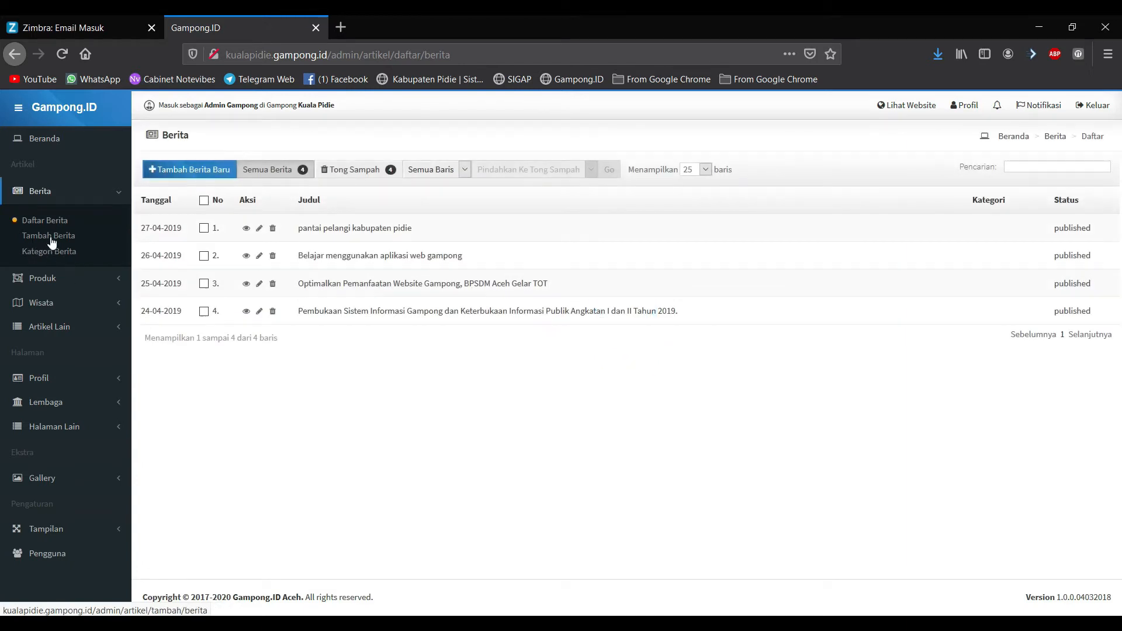
Step: Start a new news article and fill its Judul from a previously used headline
{"action": "left_click", "coordinate": [243, 393]}
{"action": "left_click", "coordinate": [181, 169]}
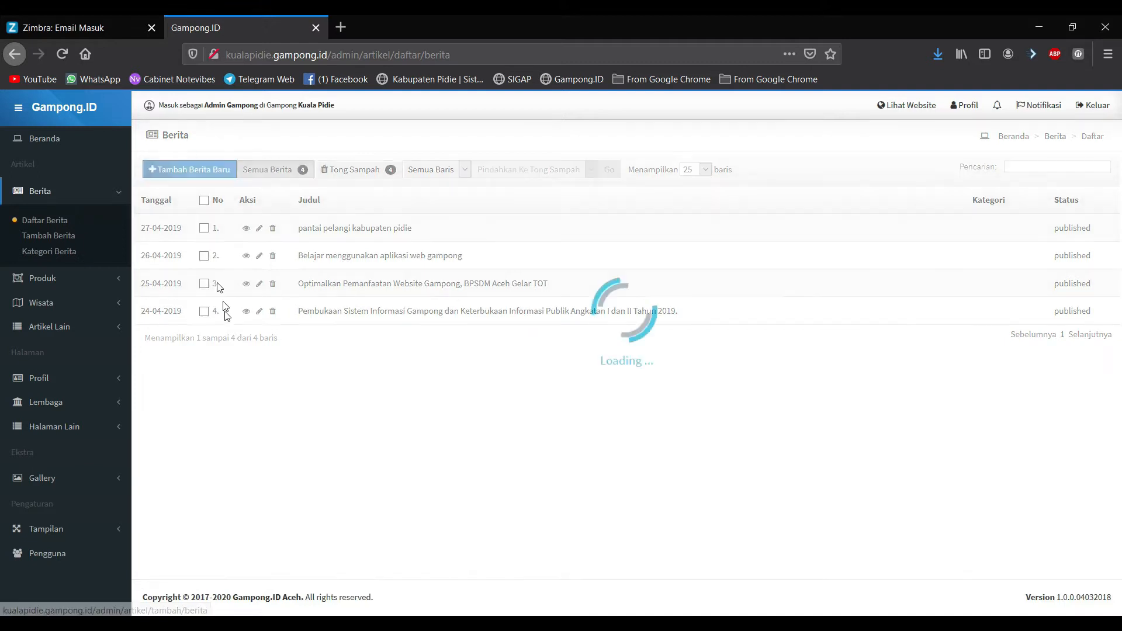
{"action": "left_click", "coordinate": [224, 233]}
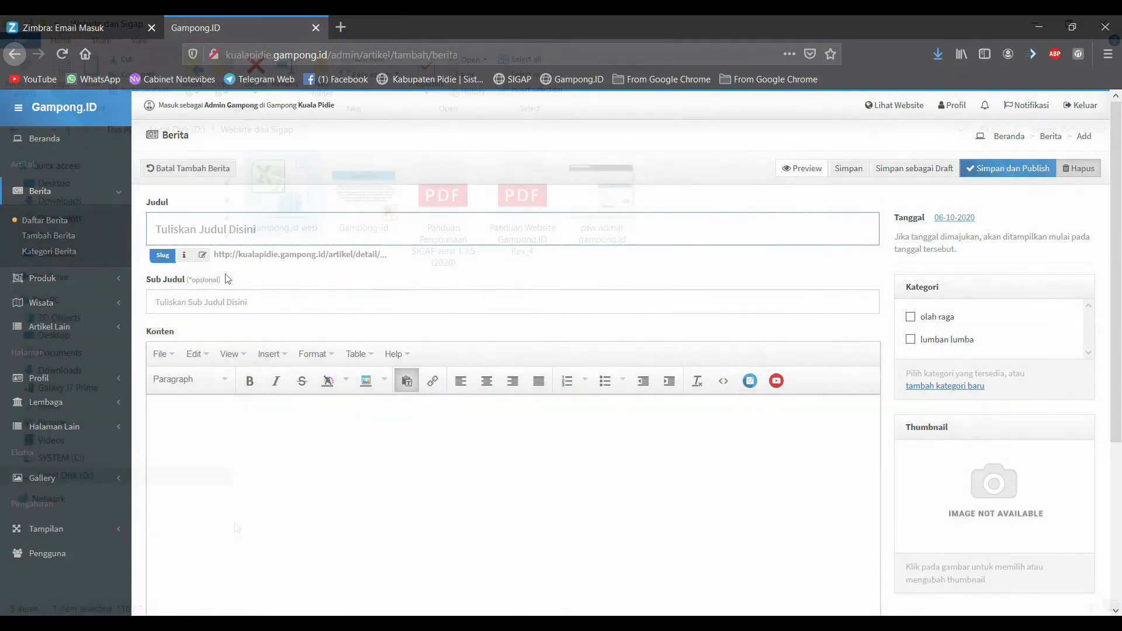
{"action": "left_click", "coordinate": [215, 296]}
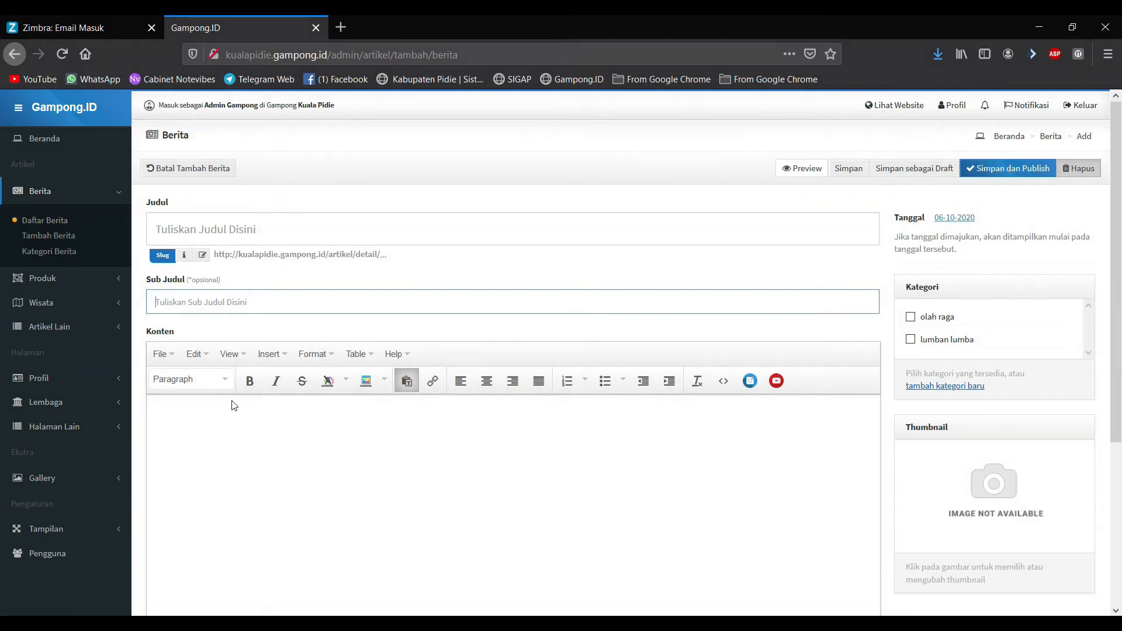
{"action": "left_click", "coordinate": [204, 229]}
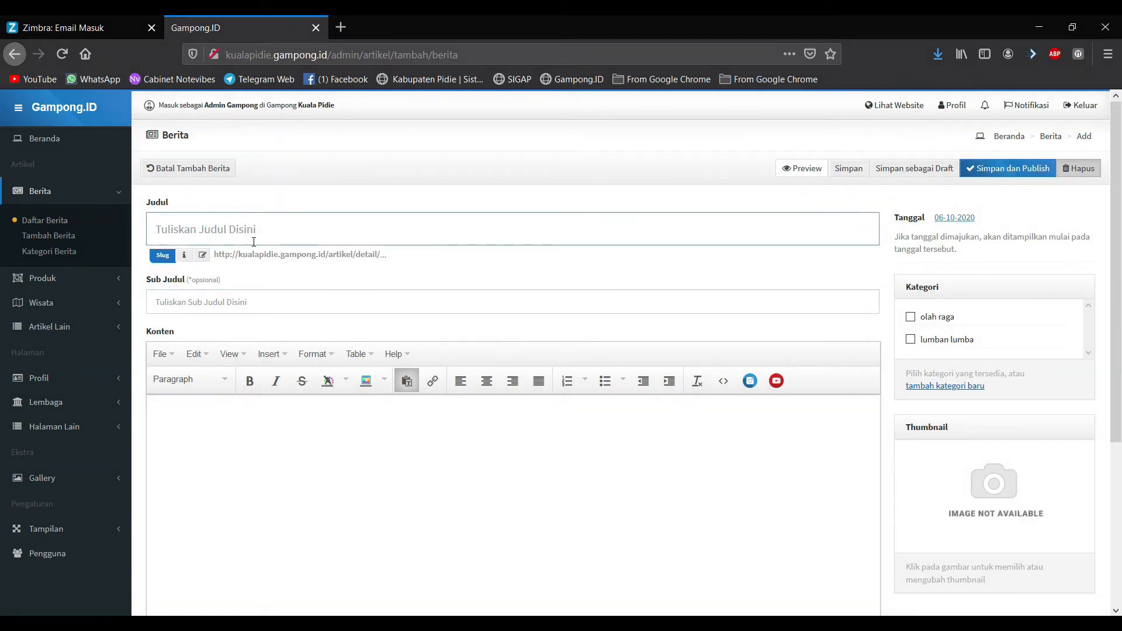
{"action": "left_click", "coordinate": [271, 229]}
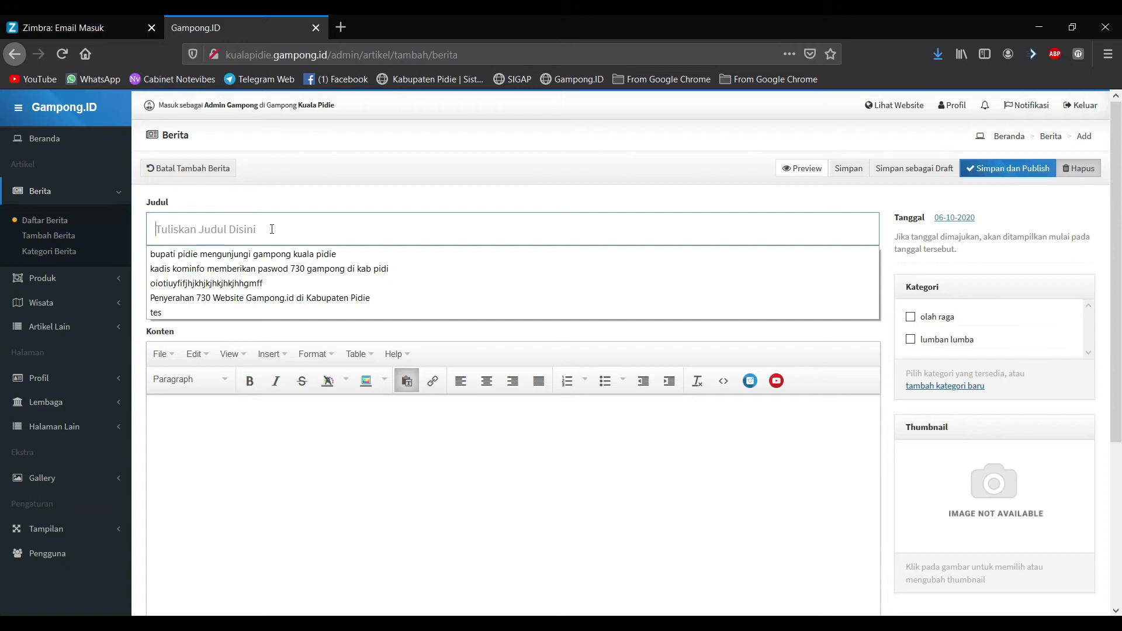
{"action": "left_click", "coordinate": [252, 269]}
Step: Capitalise the title's leading 'K' and append 'e' so it ends in 'pidie'
{"action": "left_click_drag", "start_coordinate": [477, 228], "coordinate": [181, 227]}
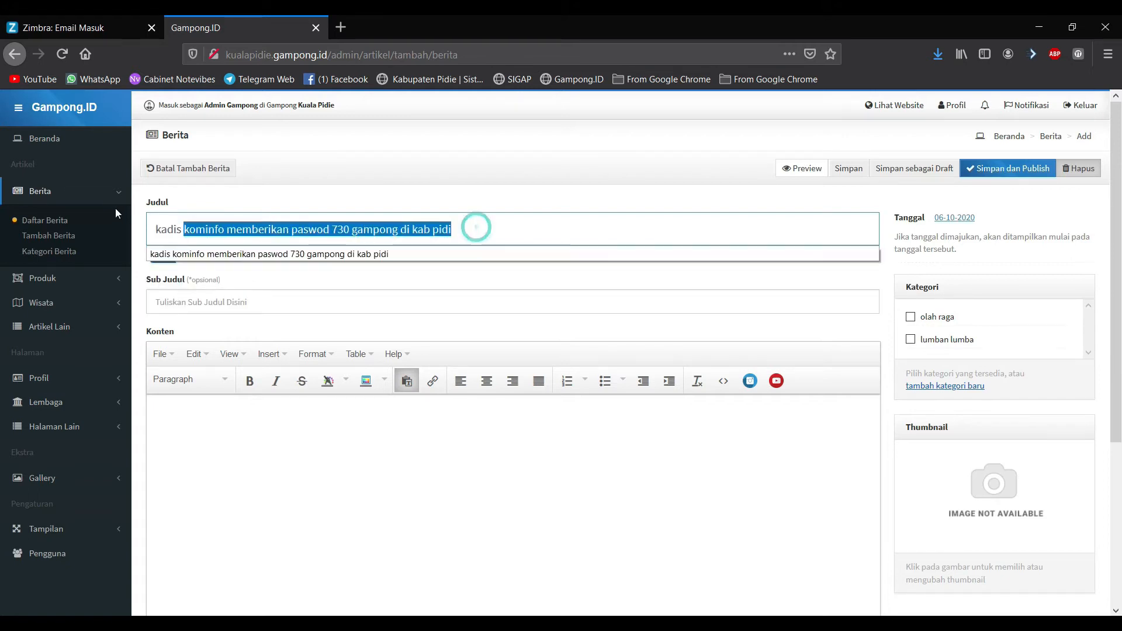
{"action": "left_click", "coordinate": [162, 228]}
{"action": "key", "text": "BackSpace"}
{"action": "type", "text": "K"}
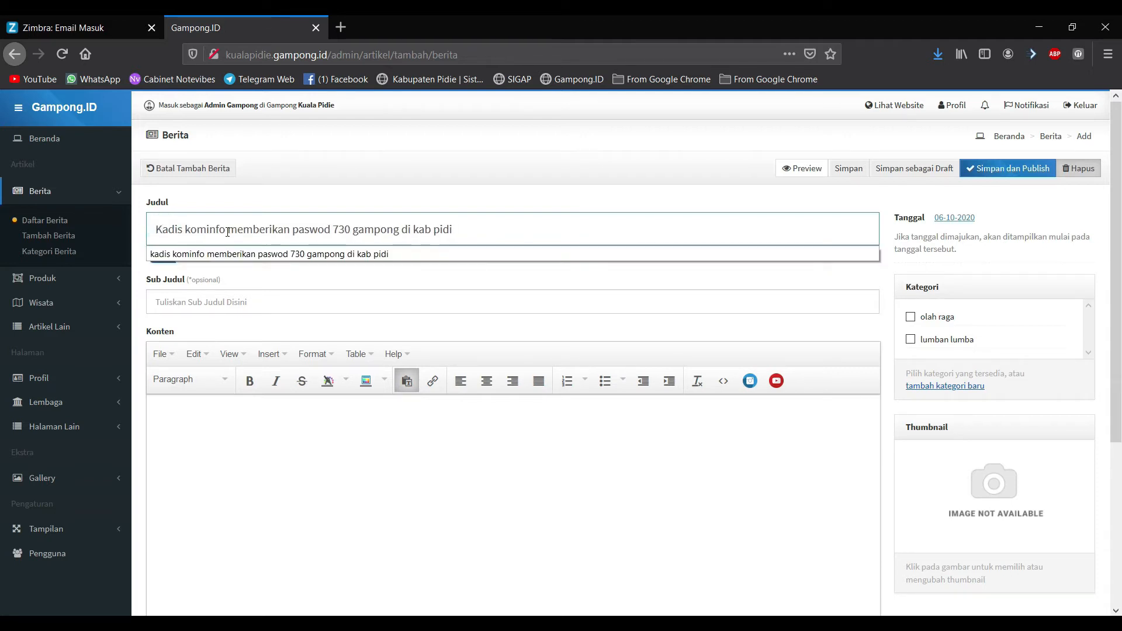
{"action": "left_click", "coordinate": [367, 465]}
{"action": "left_click", "coordinate": [360, 229]}
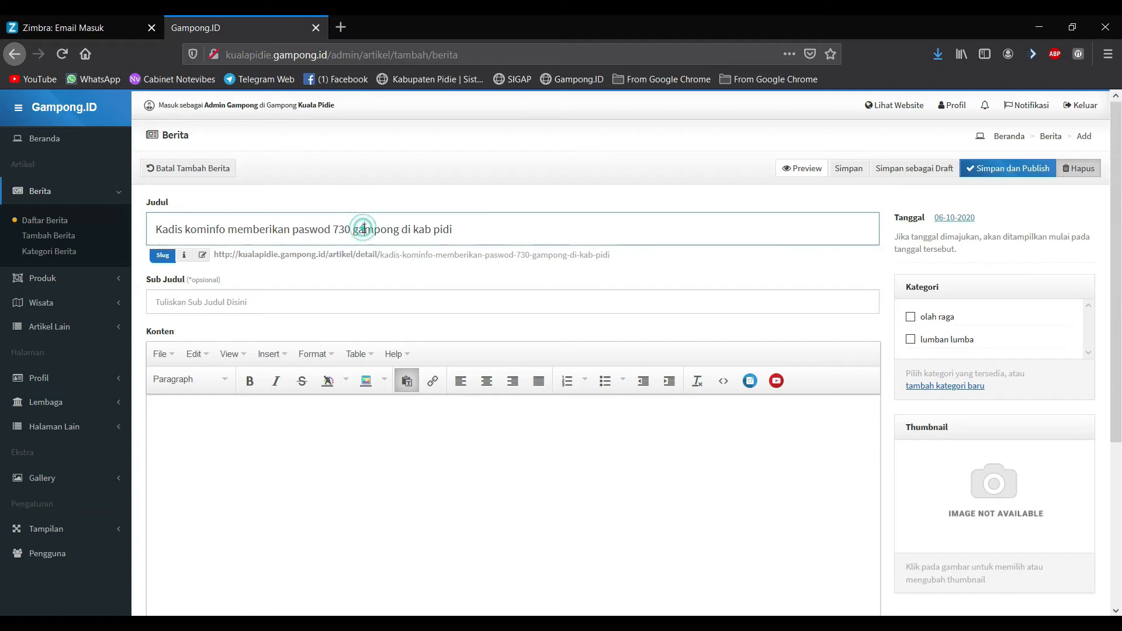
{"action": "left_click", "coordinate": [428, 228]}
{"action": "left_click", "coordinate": [458, 229]}
{"action": "type", "text": "e"}
{"action": "left_click", "coordinate": [367, 434]}
{"action": "left_click", "coordinate": [316, 299]}
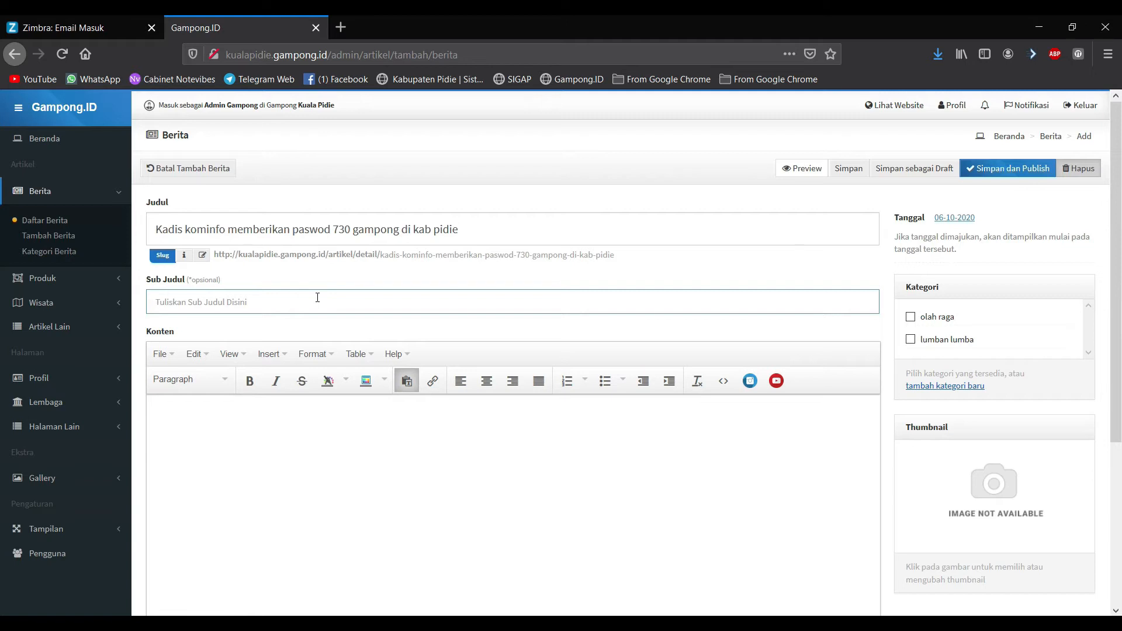
Step: Type the Sigli-dated lead paragraph about the 730 gampong websites into the article body
{"action": "left_click", "coordinate": [276, 428]}
{"action": "scroll", "coordinate": [276, 428], "scroll_direction": "down", "scroll_amount": 2}
{"action": "left_click", "coordinate": [253, 364]}
{"action": "type", "text": "Sigli, 06"}
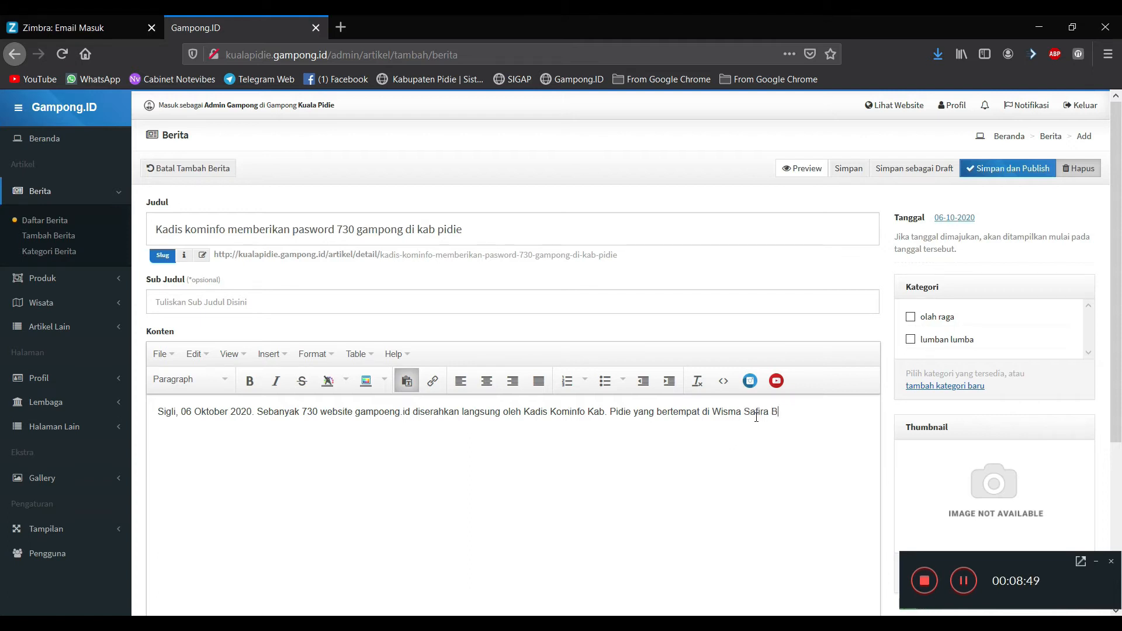
{"action": "type", "text": "lang Paseh Kabupaten Pidie"}
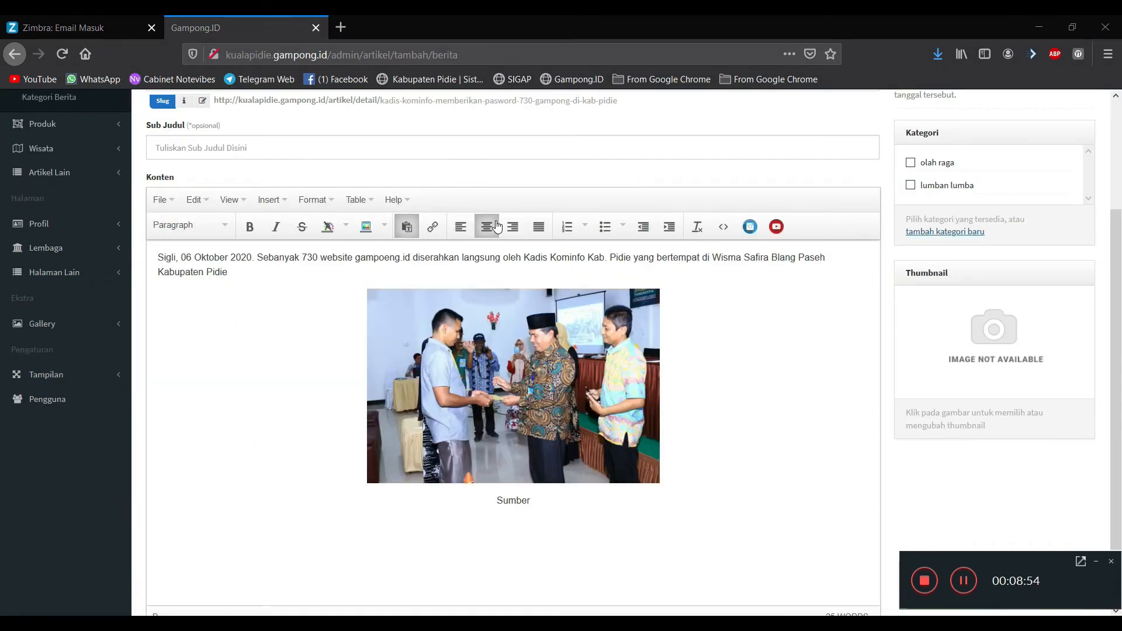
Step: Complete the caption as 'Sumber : Dokumentasi Dinas Kominfo Pidie' with 'Sumber' in bold
{"action": "left_click", "coordinate": [586, 500]}
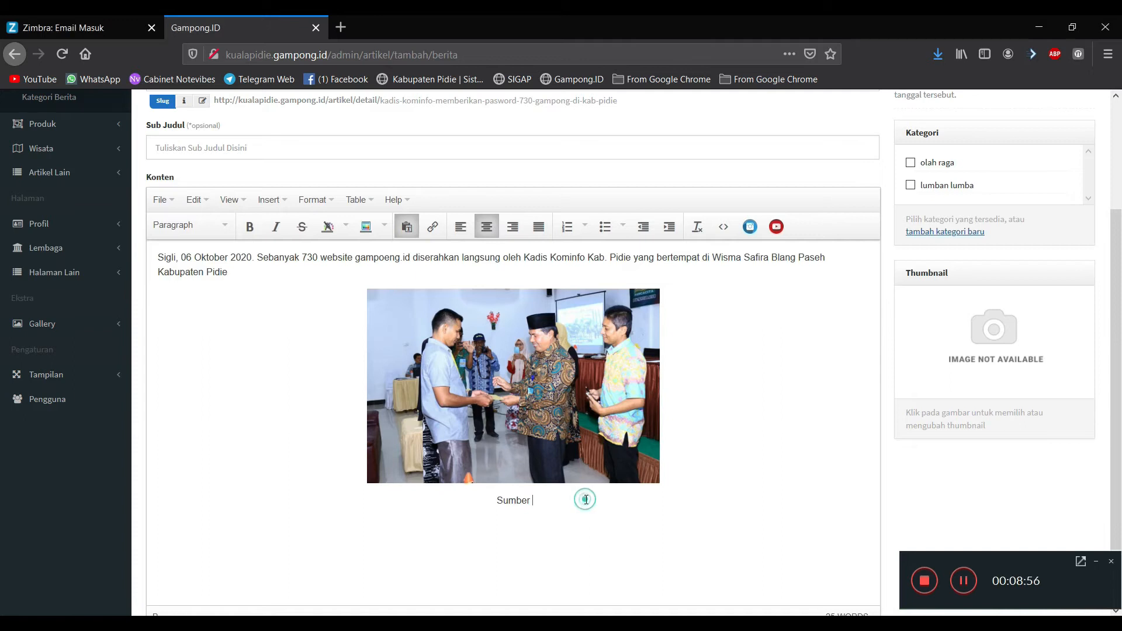
{"action": "type", "text": ": Dokumentasi"}
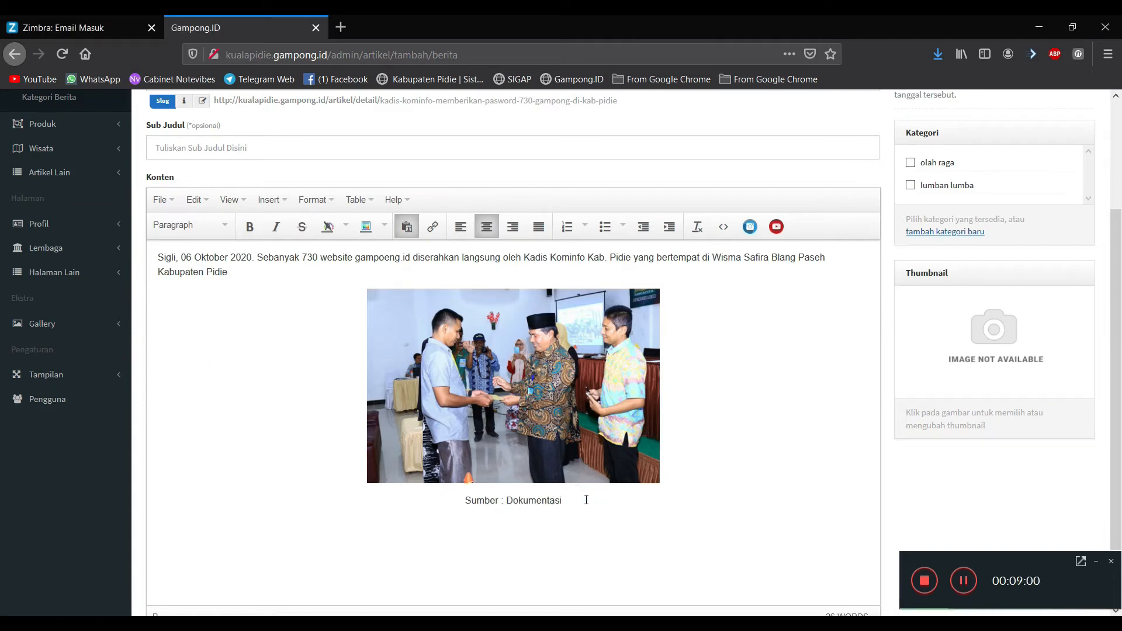
{"action": "type", "text": " Dinas Kominfo Pidie"}
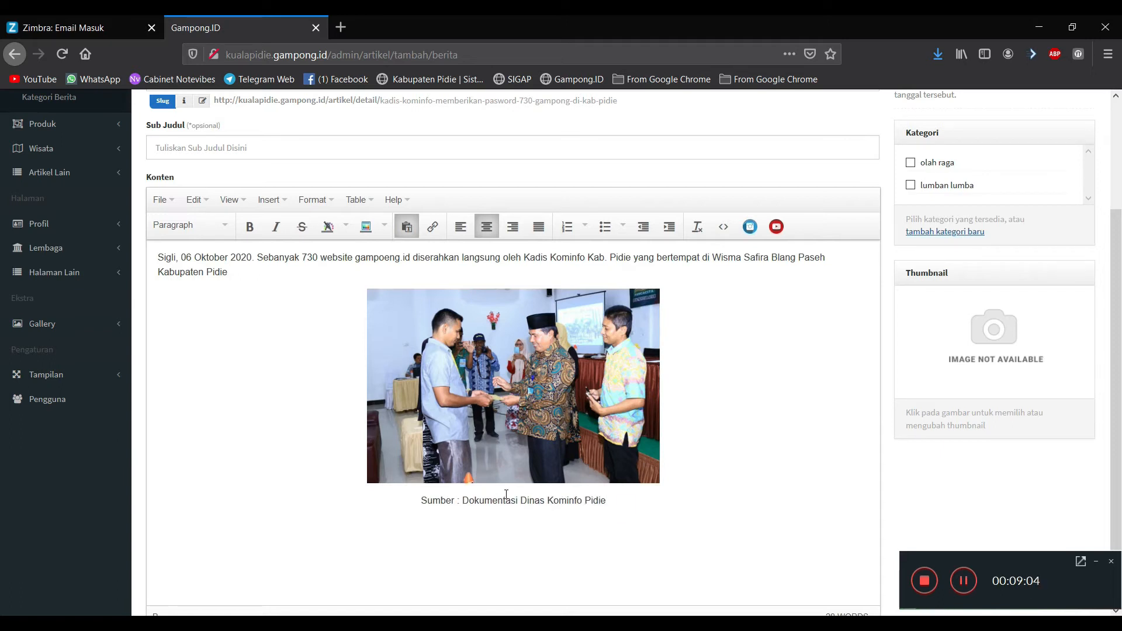
{"action": "double_click", "coordinate": [437, 500]}
{"action": "left_click", "coordinate": [261, 235]}
{"action": "left_click", "coordinate": [578, 511]}
{"action": "double_click", "coordinate": [439, 503]}
{"action": "left_click", "coordinate": [247, 227]}
{"action": "left_click", "coordinate": [246, 227]}
{"action": "left_click", "coordinate": [532, 500]}
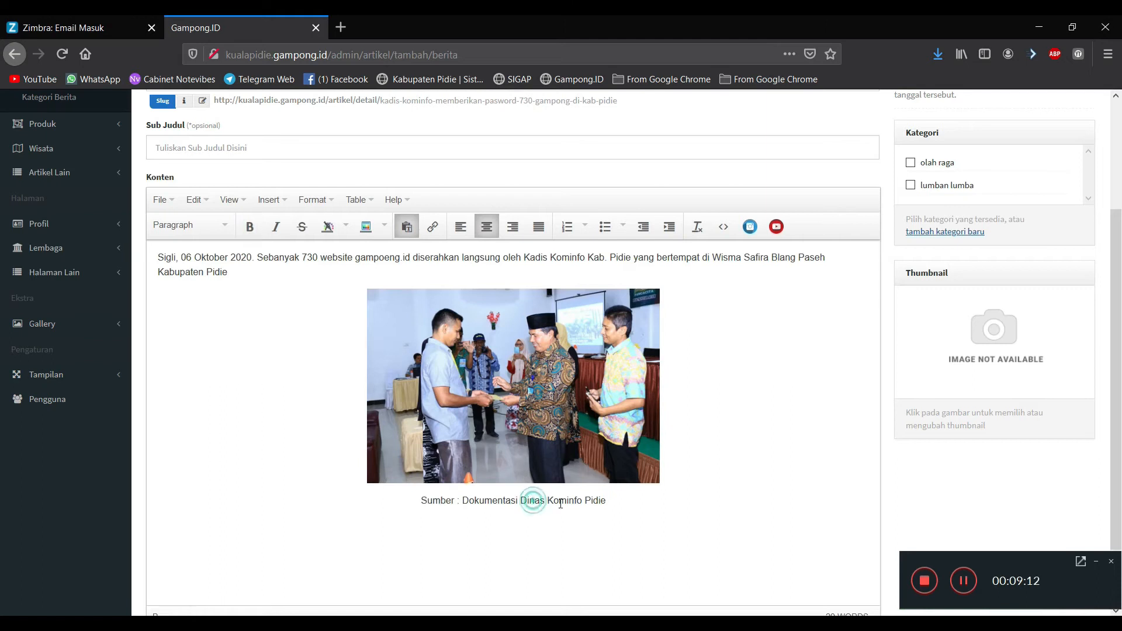
{"action": "left_click", "coordinate": [612, 500]}
{"action": "scroll", "coordinate": [1088, 204], "scroll_direction": "up", "scroll_amount": 5}
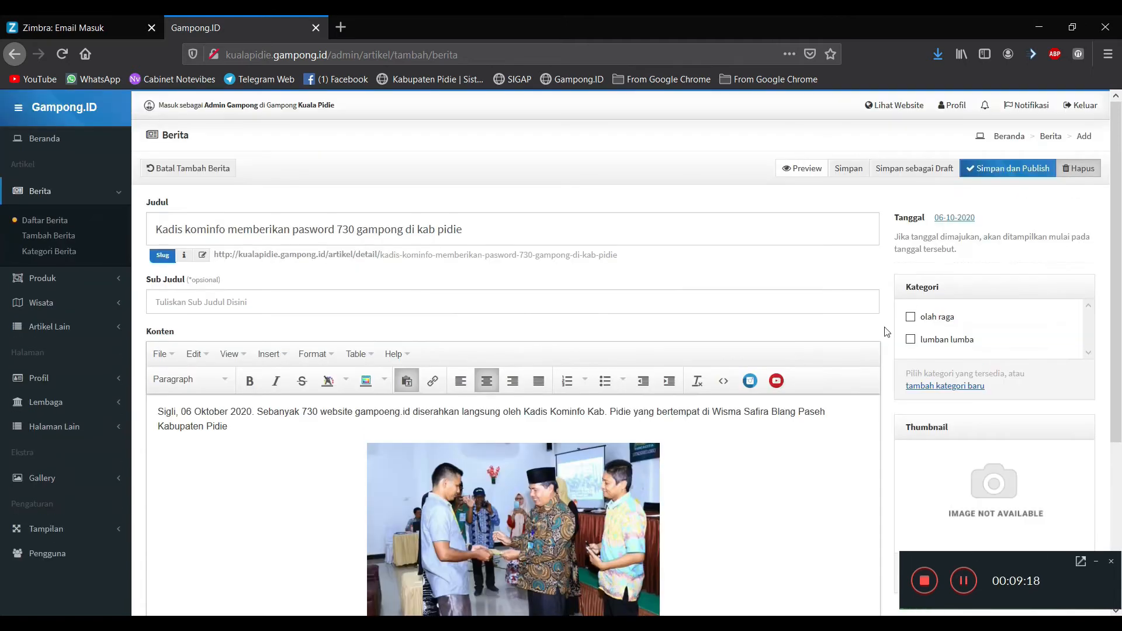
Step: Choose the handshake photo in Media Manager as the article thumbnail
{"action": "scroll", "coordinate": [886, 331], "scroll_direction": "down", "scroll_amount": 4}
{"action": "left_click", "coordinate": [999, 274]}
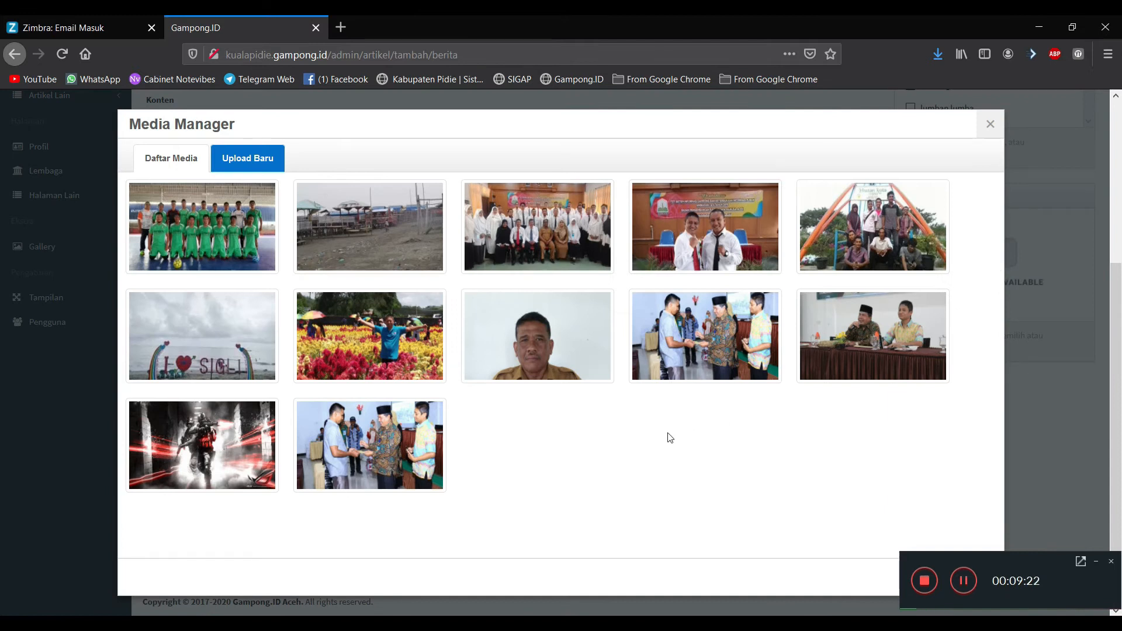
{"action": "left_click", "coordinate": [382, 443]}
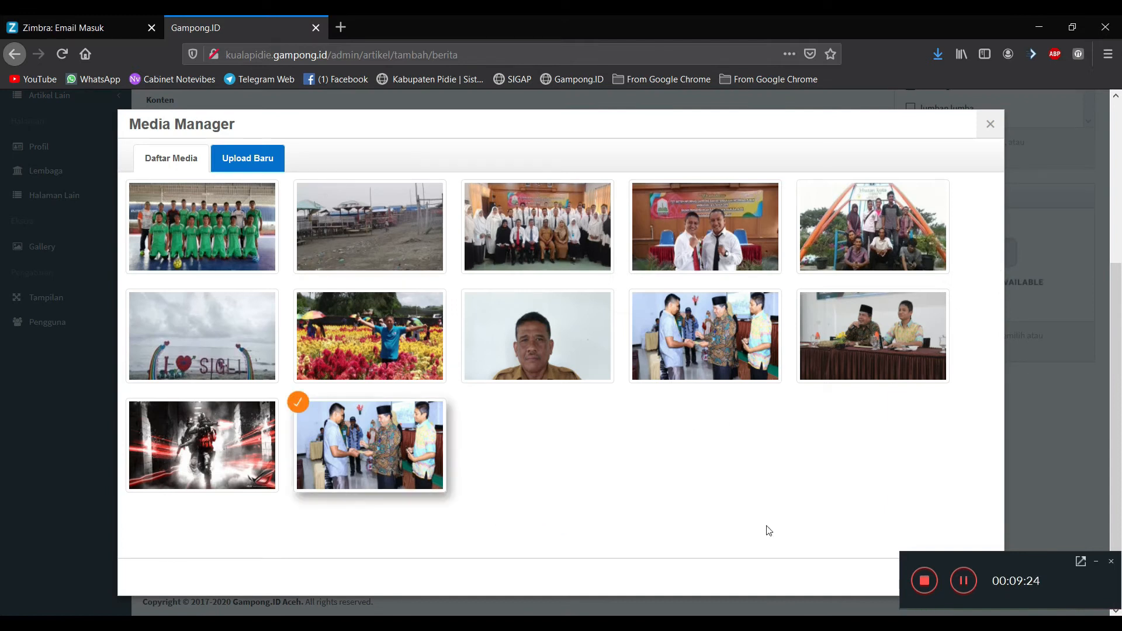
{"action": "left_click", "coordinate": [1098, 562]}
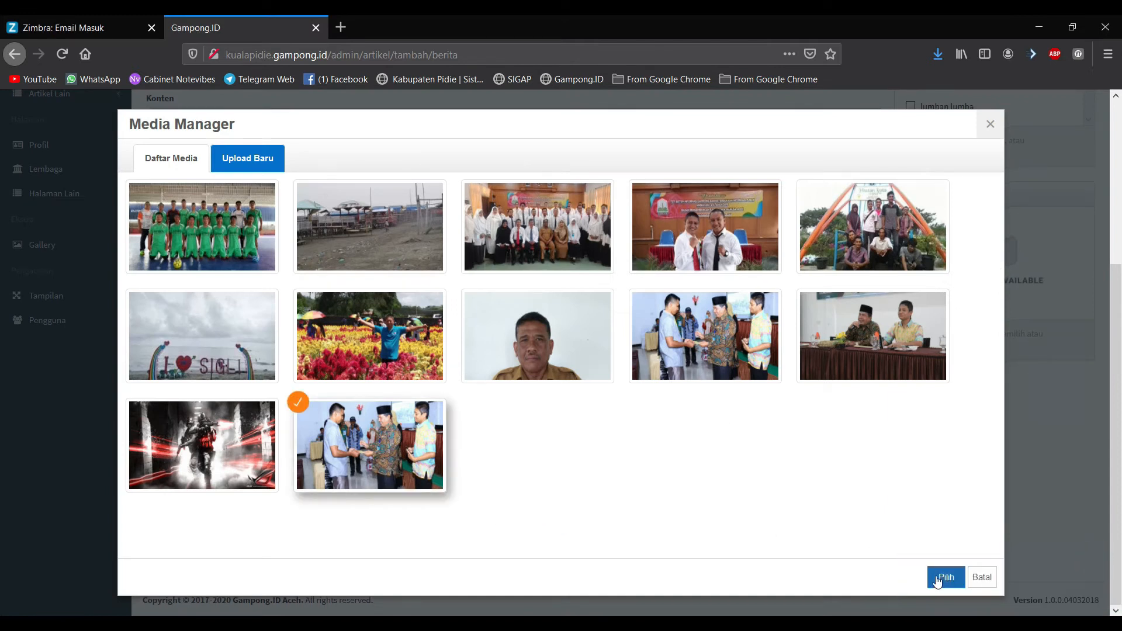
{"action": "left_click", "coordinate": [939, 577]}
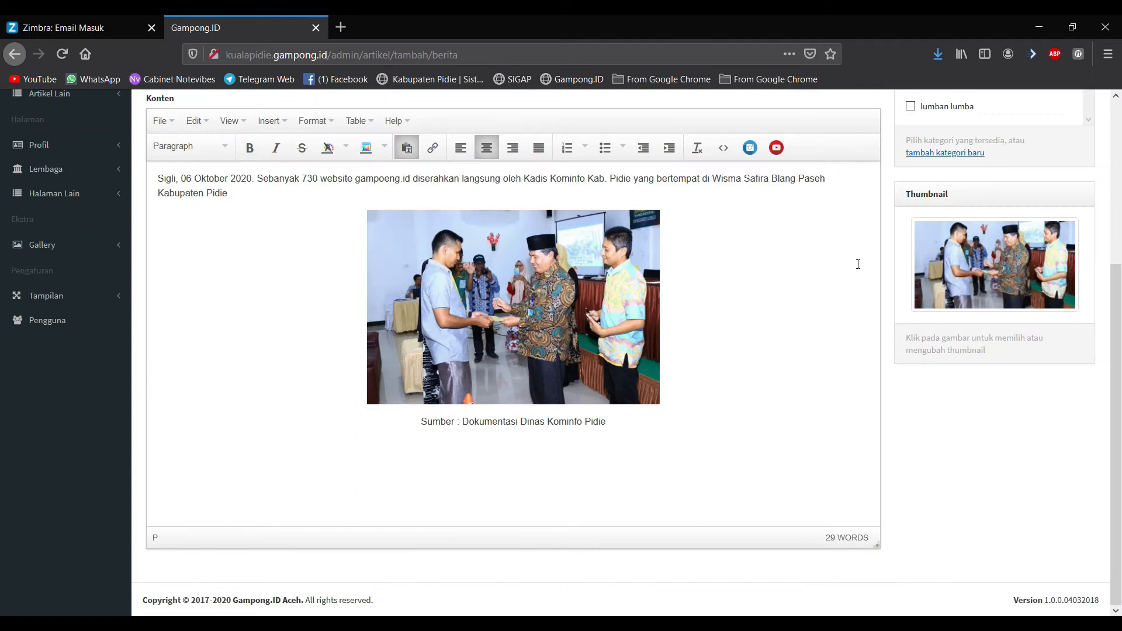
Step: Save and publish the Kadis kominfo article, then reopen it and publish it again
{"action": "scroll", "coordinate": [721, 357], "scroll_direction": "up", "scroll_amount": 3}
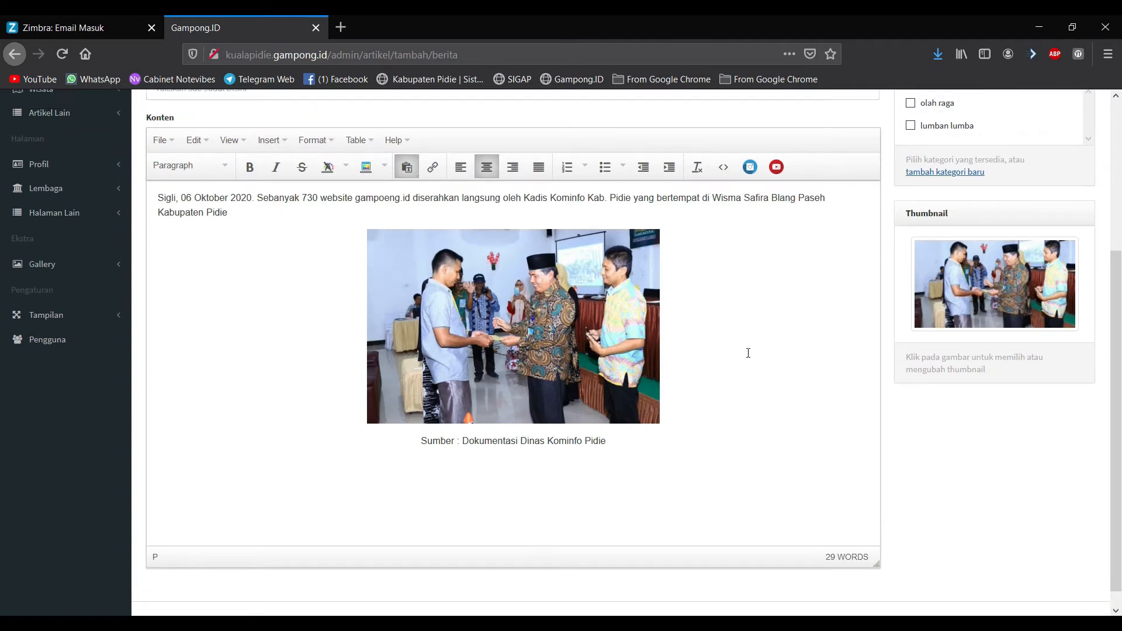
{"action": "scroll", "coordinate": [719, 438], "scroll_direction": "up", "scroll_amount": 2}
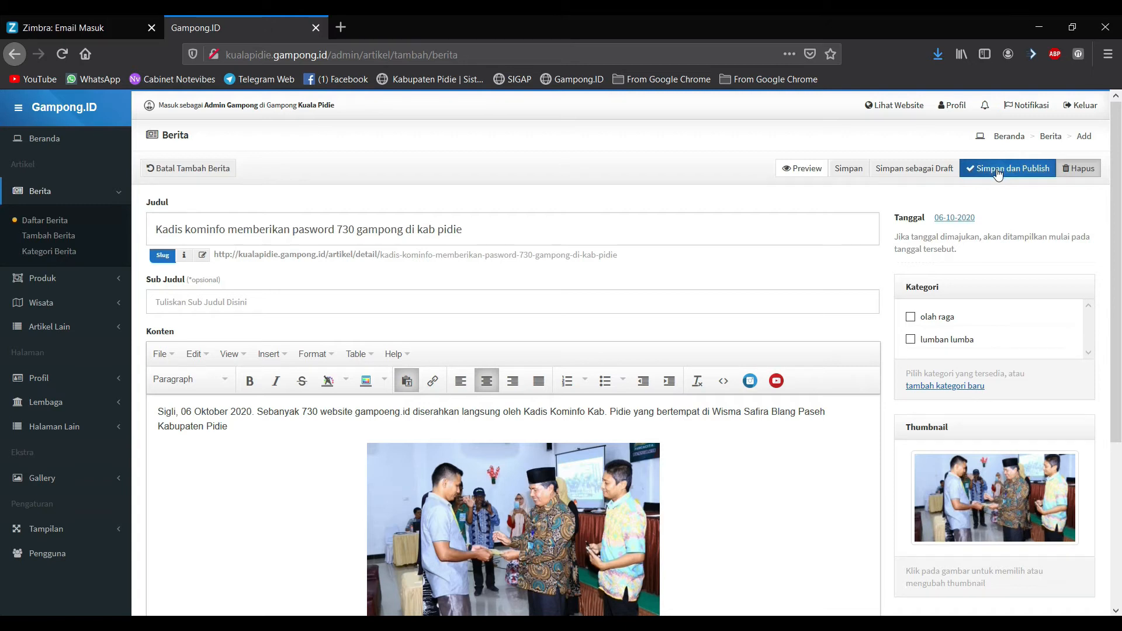
{"action": "left_click", "coordinate": [998, 170]}
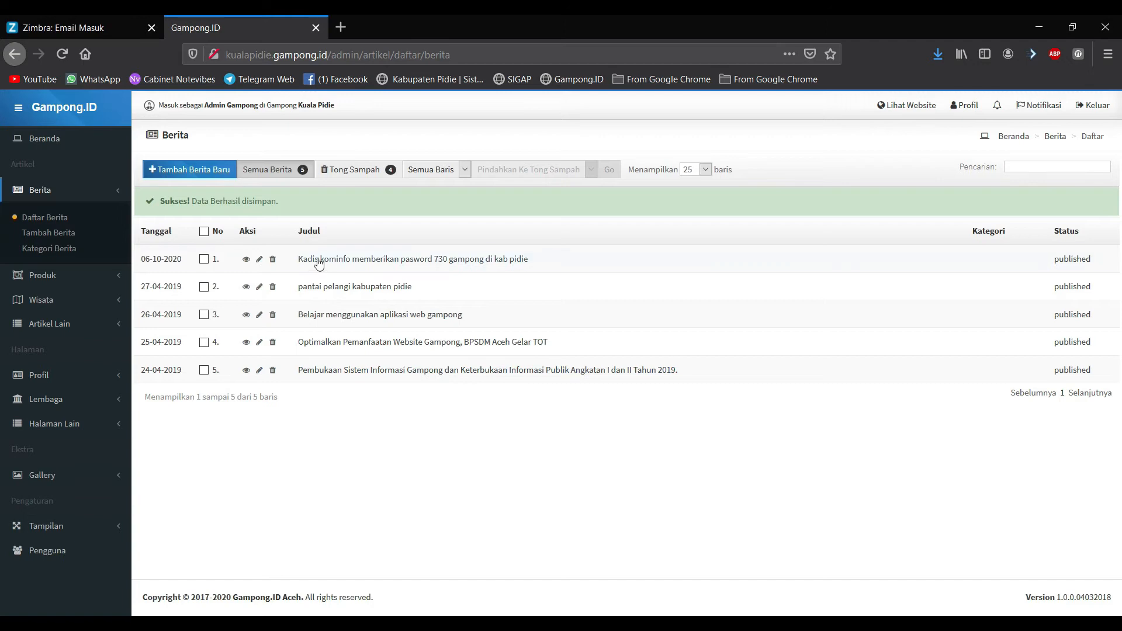
{"action": "left_click", "coordinate": [259, 261]}
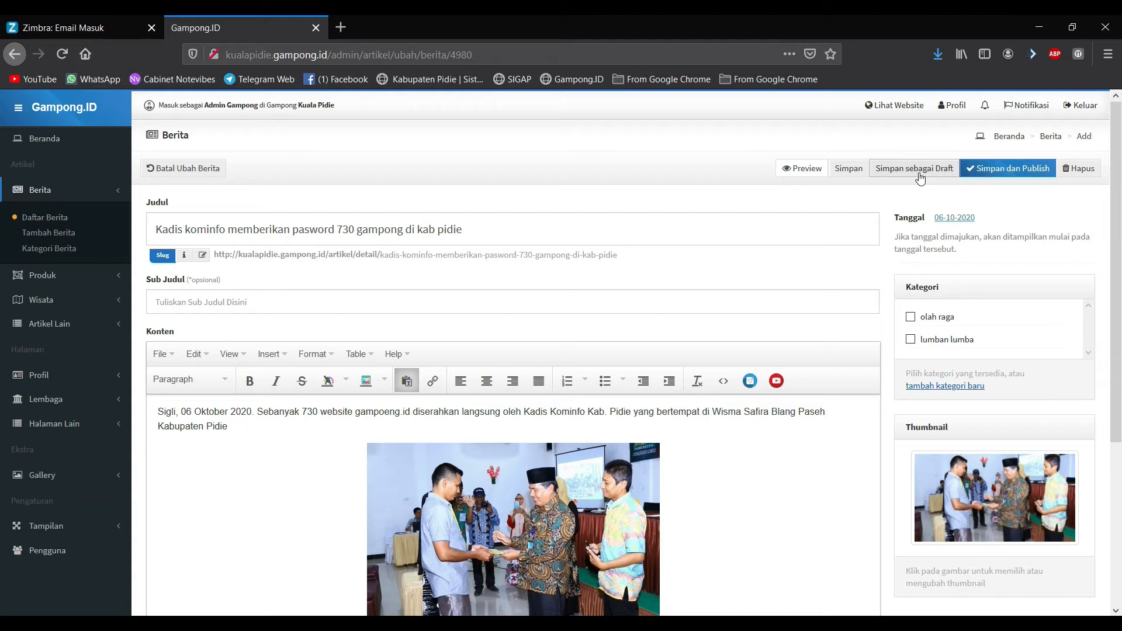
{"action": "left_click", "coordinate": [1021, 170]}
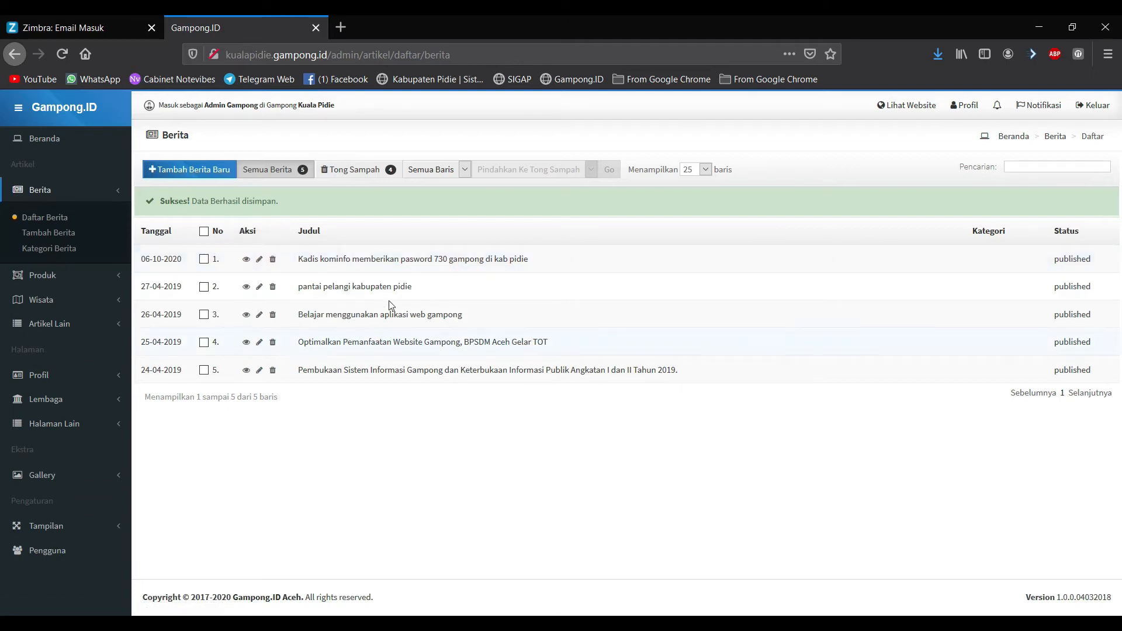
Step: Open the public site in a new tab, view the Kadis kominfo article, then return to the admin tab
{"action": "right_click", "coordinate": [899, 114]}
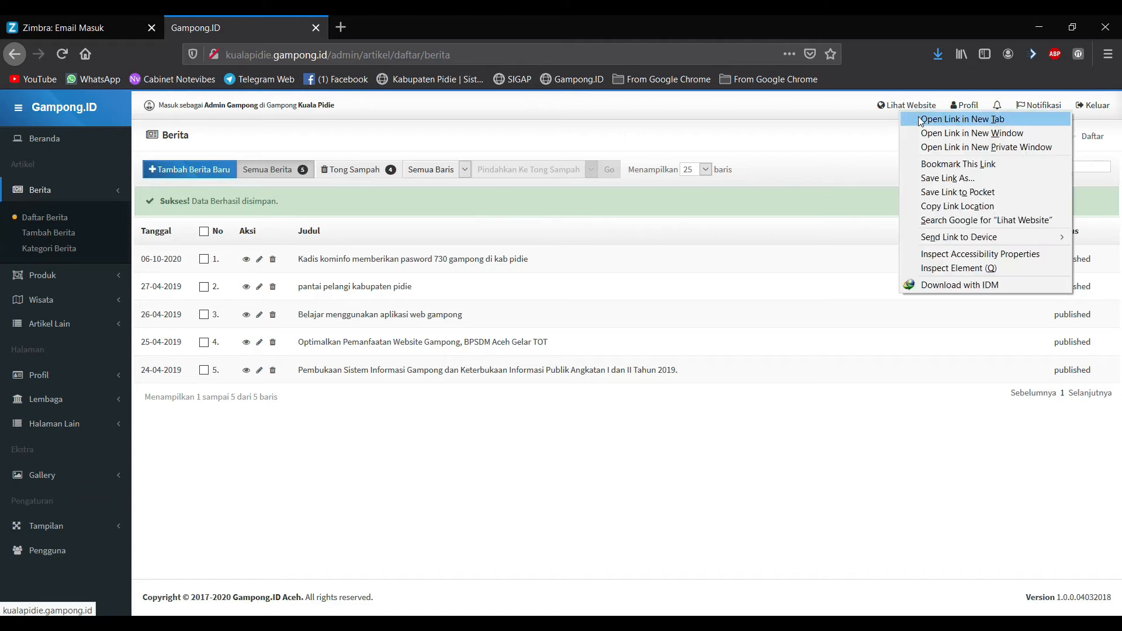
{"action": "left_click", "coordinate": [887, 137]}
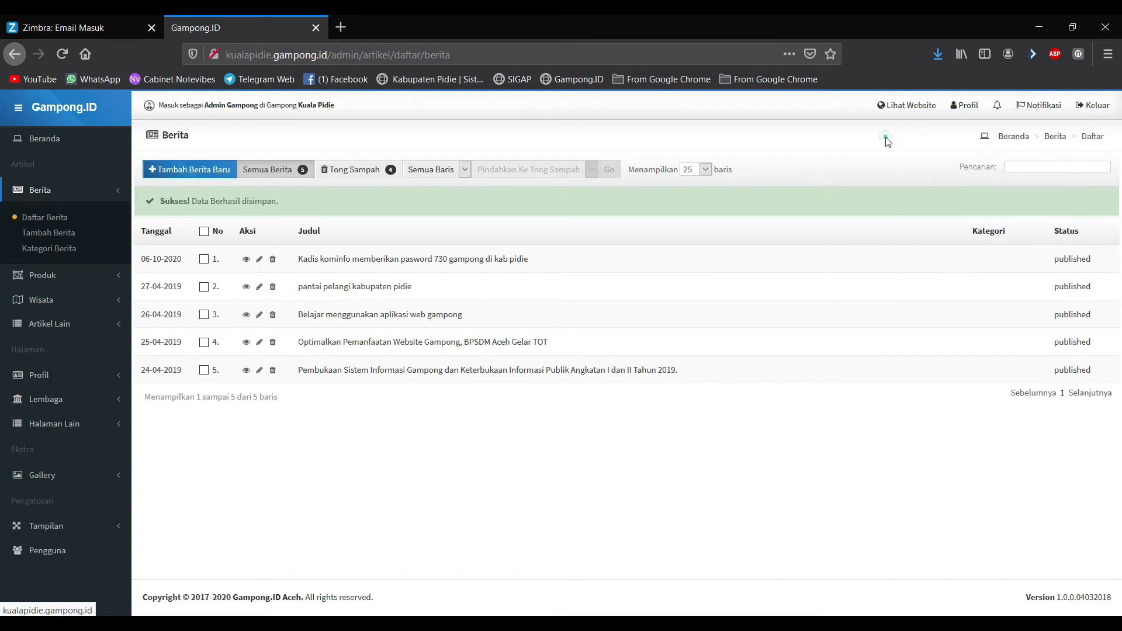
{"action": "right_click", "coordinate": [900, 104]}
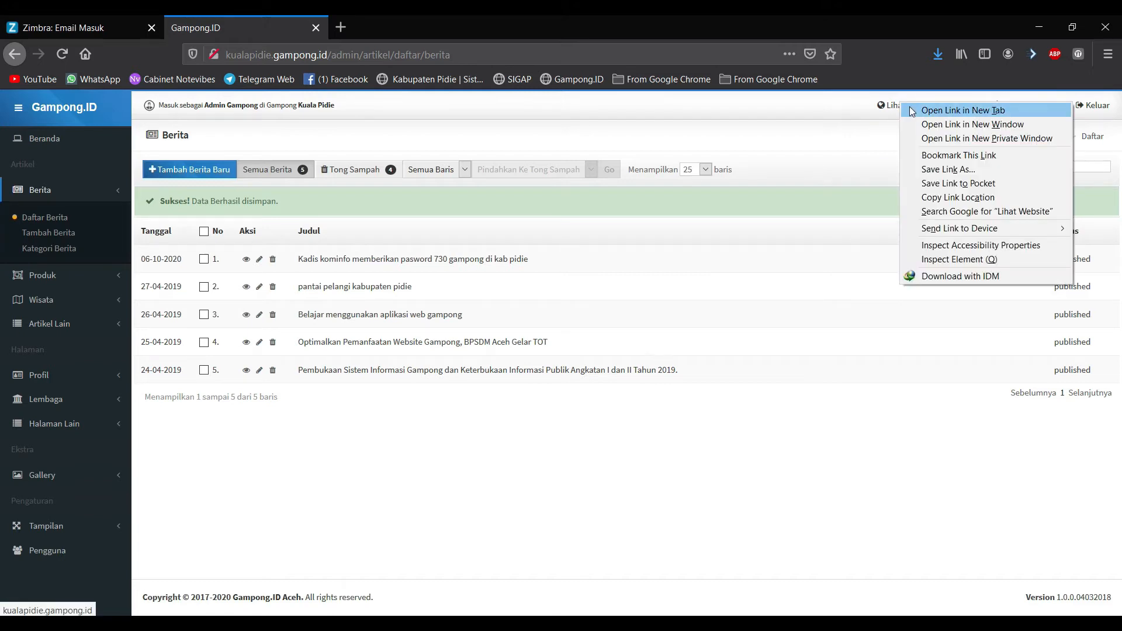
{"action": "left_click", "coordinate": [885, 137]}
{"action": "right_click", "coordinate": [915, 106]}
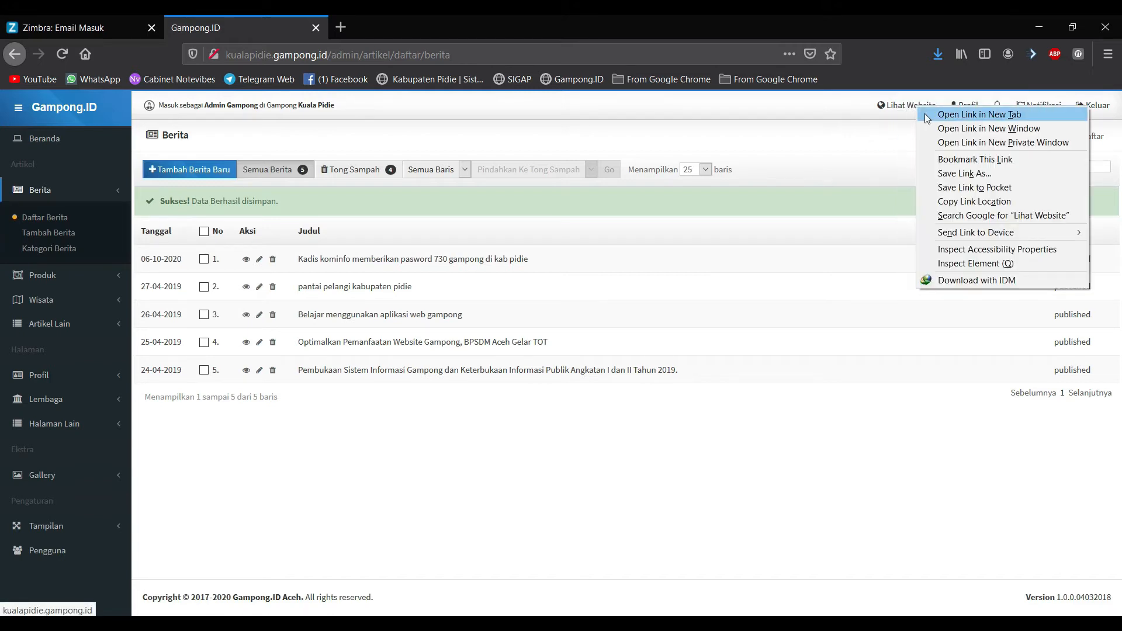
{"action": "left_click", "coordinate": [947, 114]}
{"action": "left_click", "coordinate": [409, 28]}
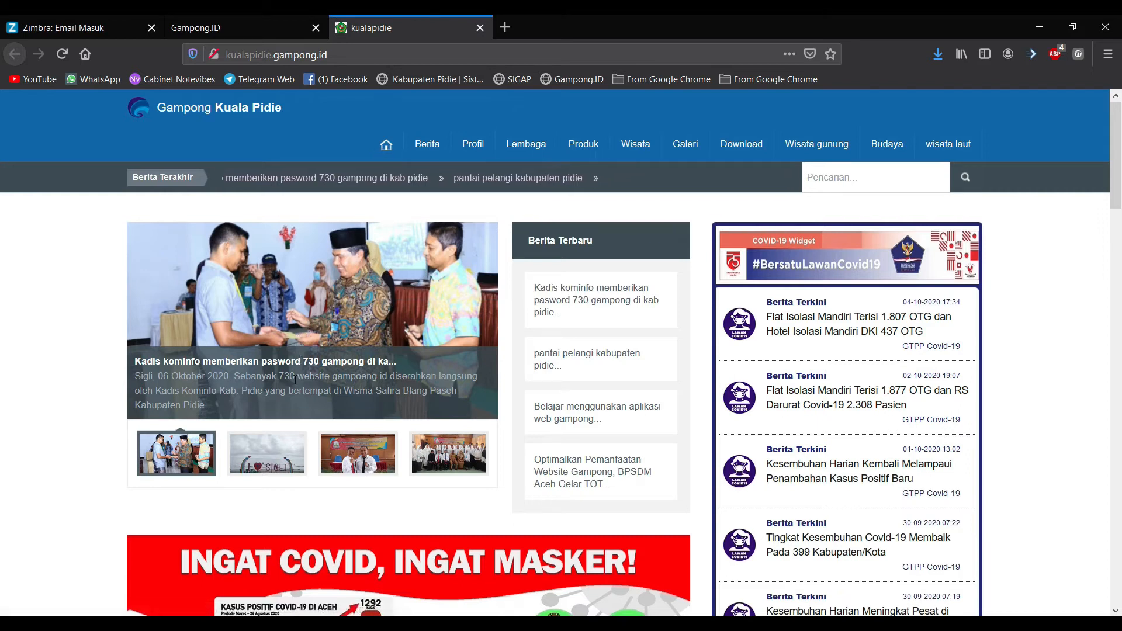
{"action": "left_click", "coordinate": [283, 304]}
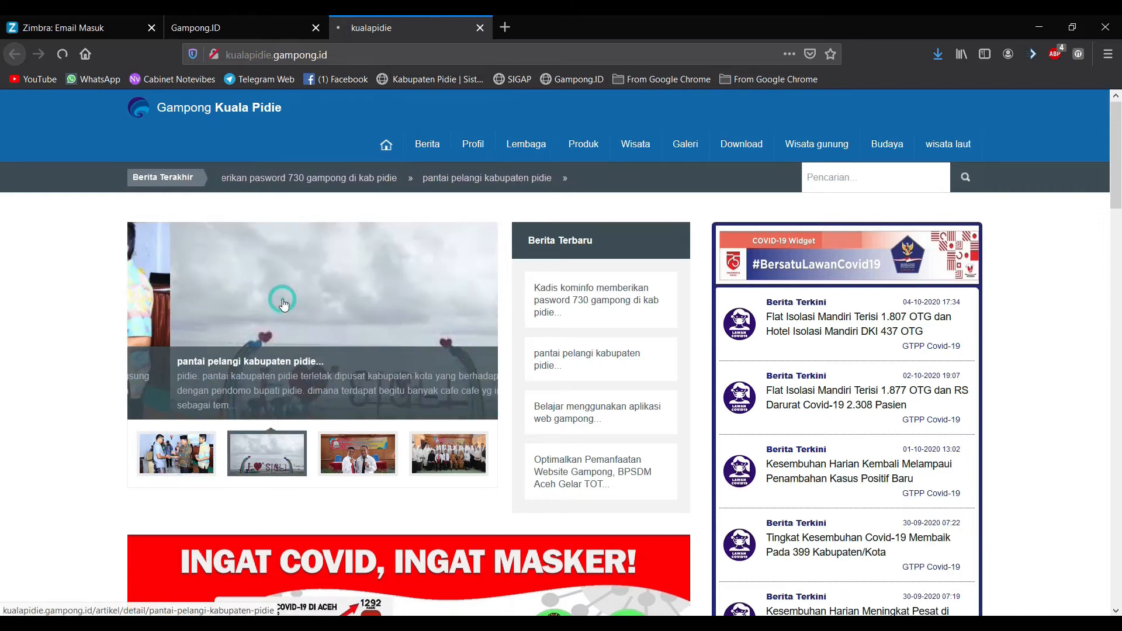
{"action": "scroll", "coordinate": [316, 374], "scroll_direction": "up", "scroll_amount": 8}
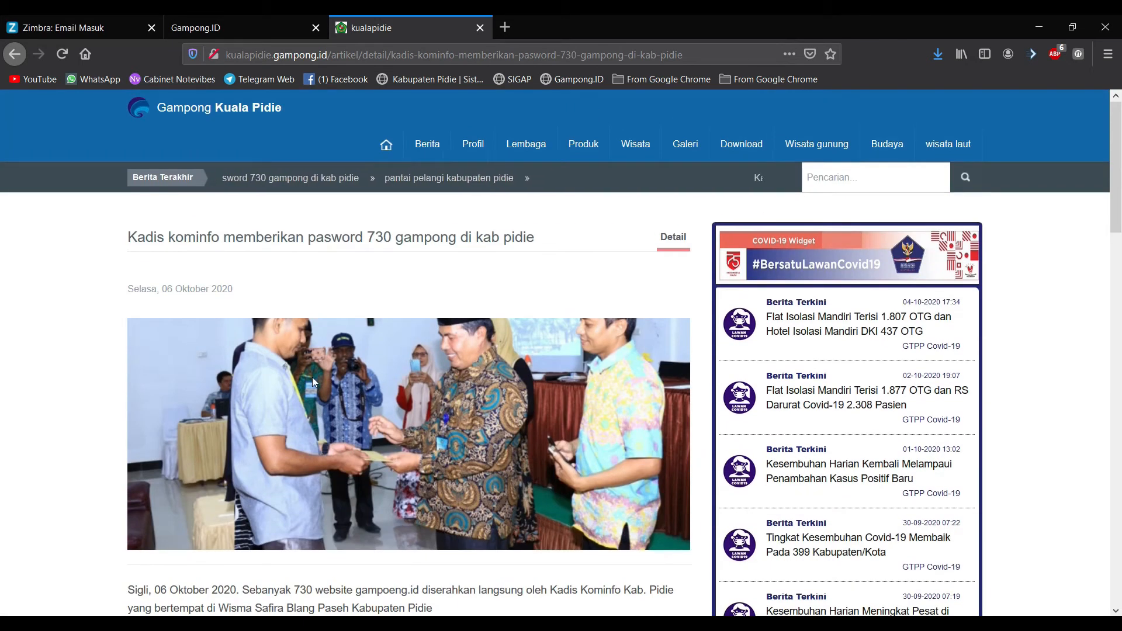
{"action": "left_click", "coordinate": [244, 22]}
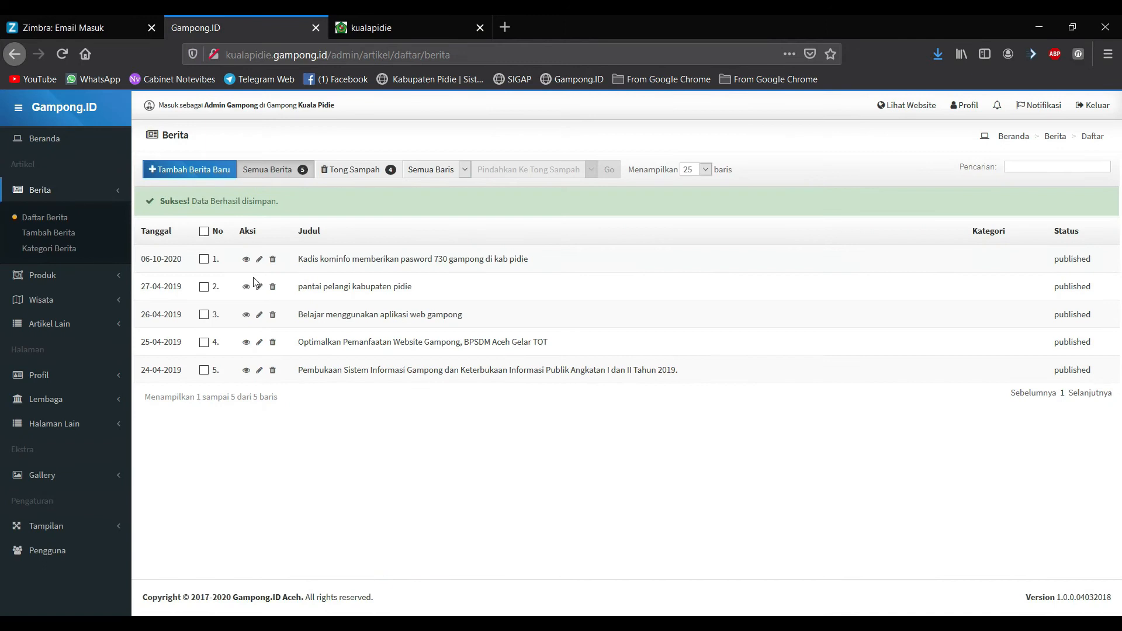
Step: Open the Kadis kominfo article for editing from Daftar Berita
{"action": "left_click", "coordinate": [259, 259]}
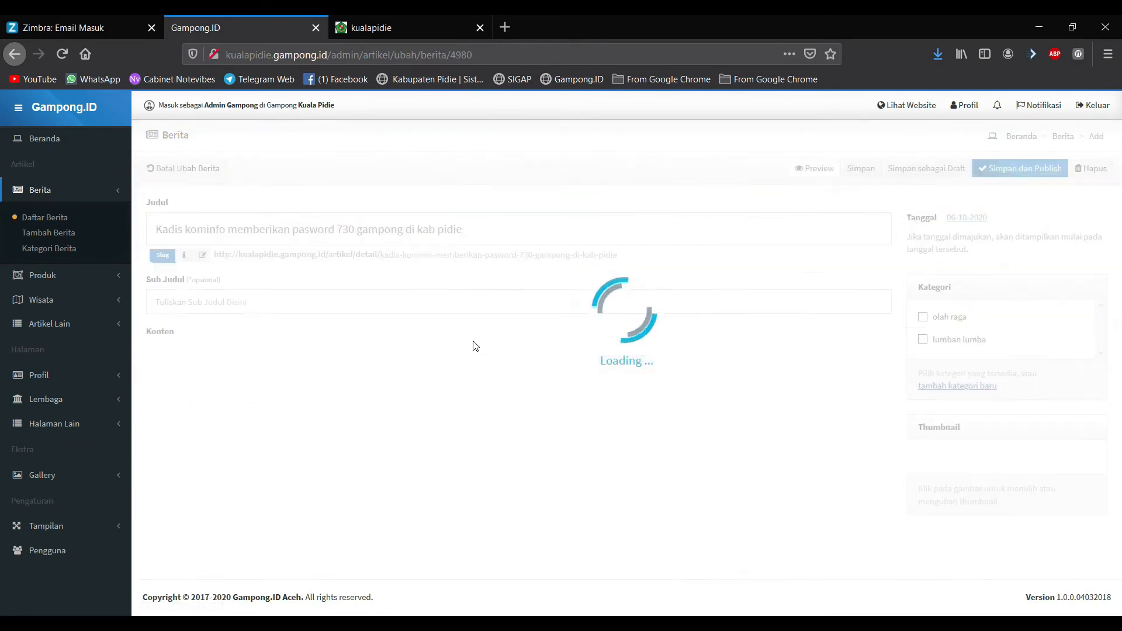
{"action": "scroll", "coordinate": [462, 342], "scroll_direction": "down", "scroll_amount": 4}
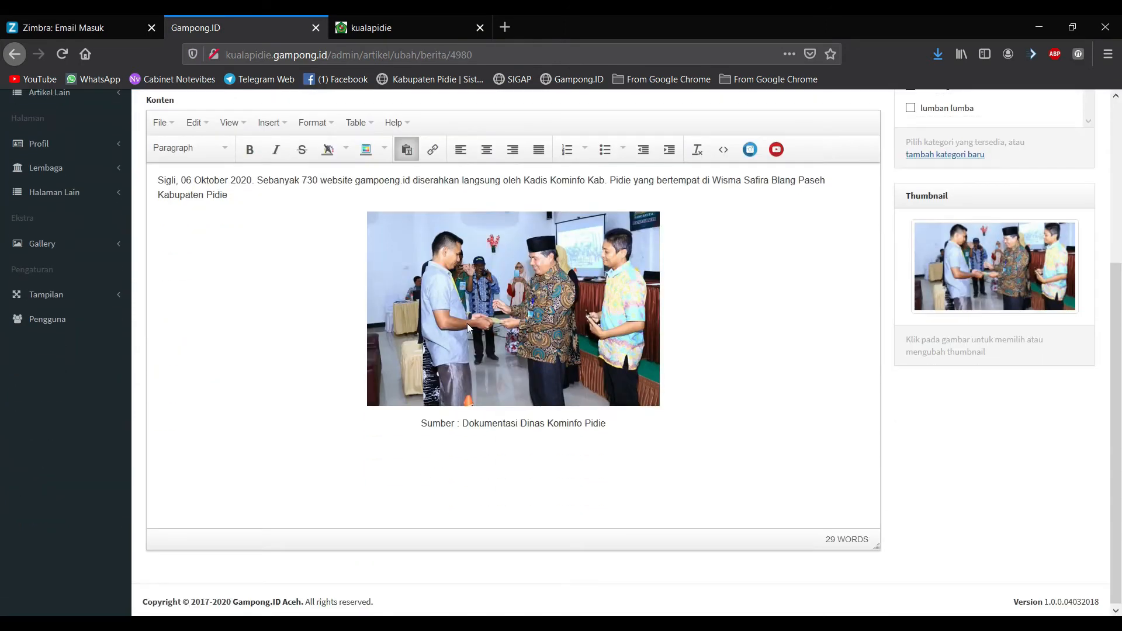
{"action": "left_click", "coordinate": [468, 320]}
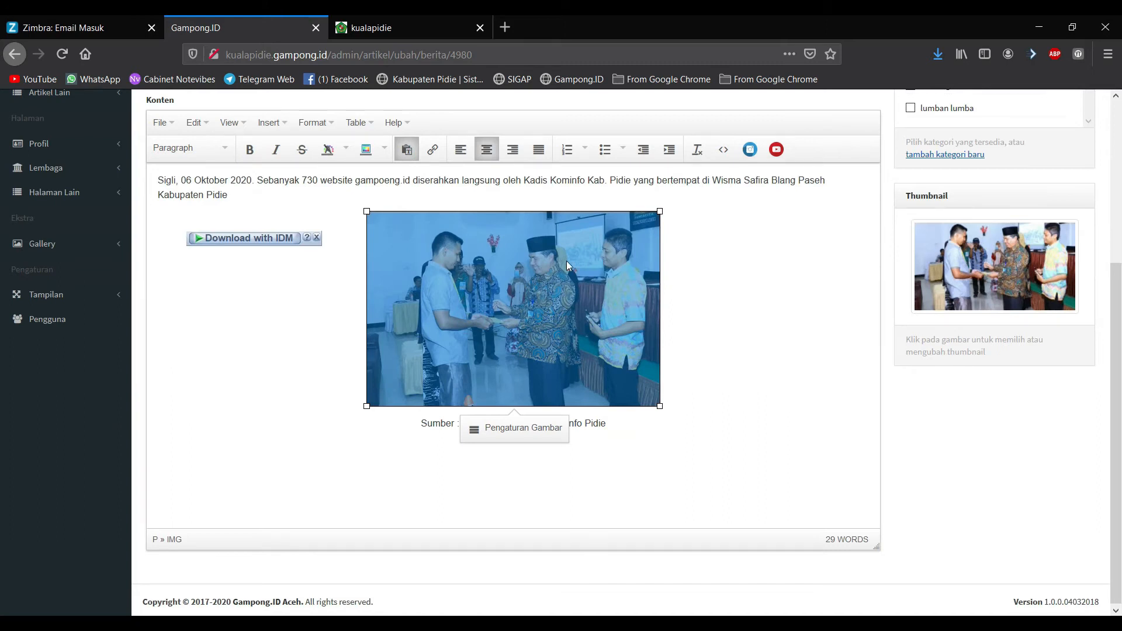
{"action": "scroll", "coordinate": [567, 261], "scroll_direction": "up", "scroll_amount": 3}
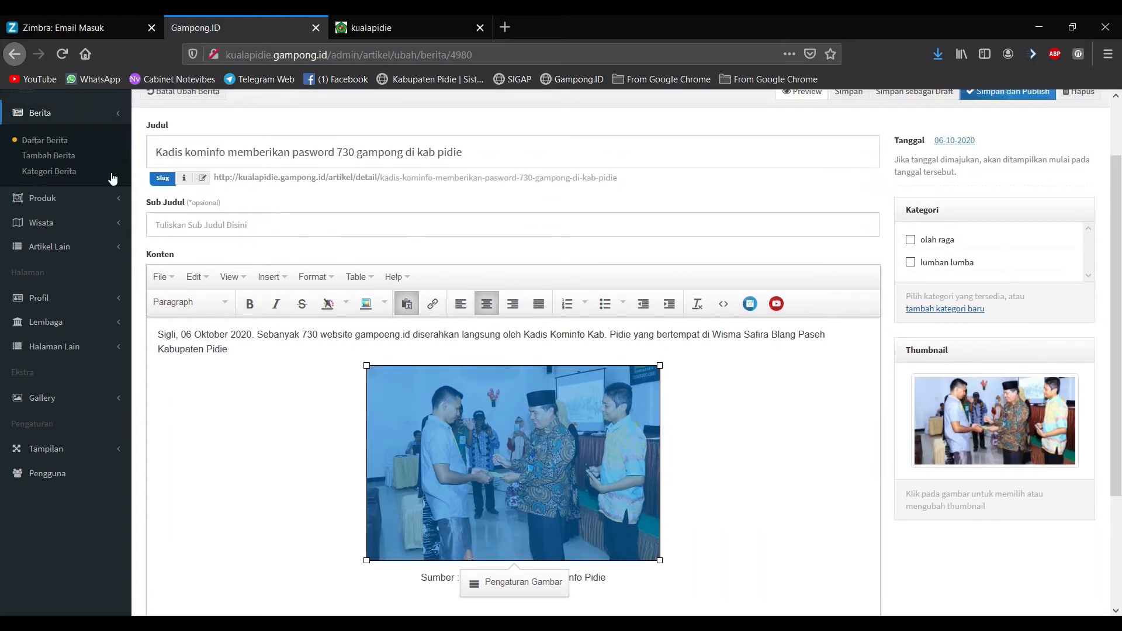
{"action": "left_click", "coordinate": [59, 148]}
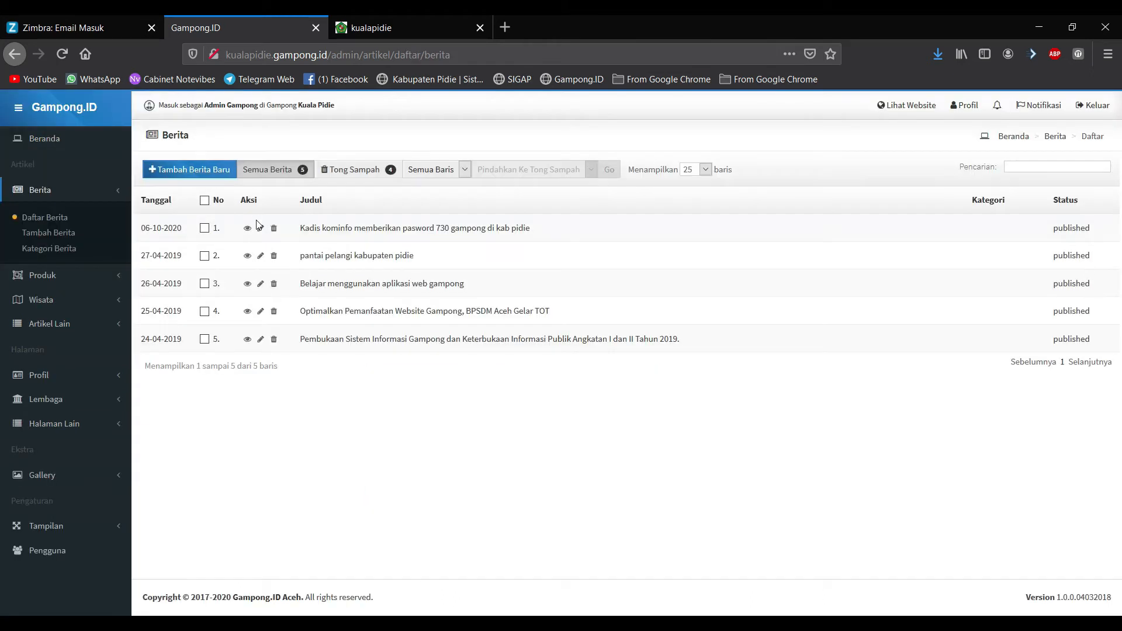
{"action": "left_click", "coordinate": [260, 228]}
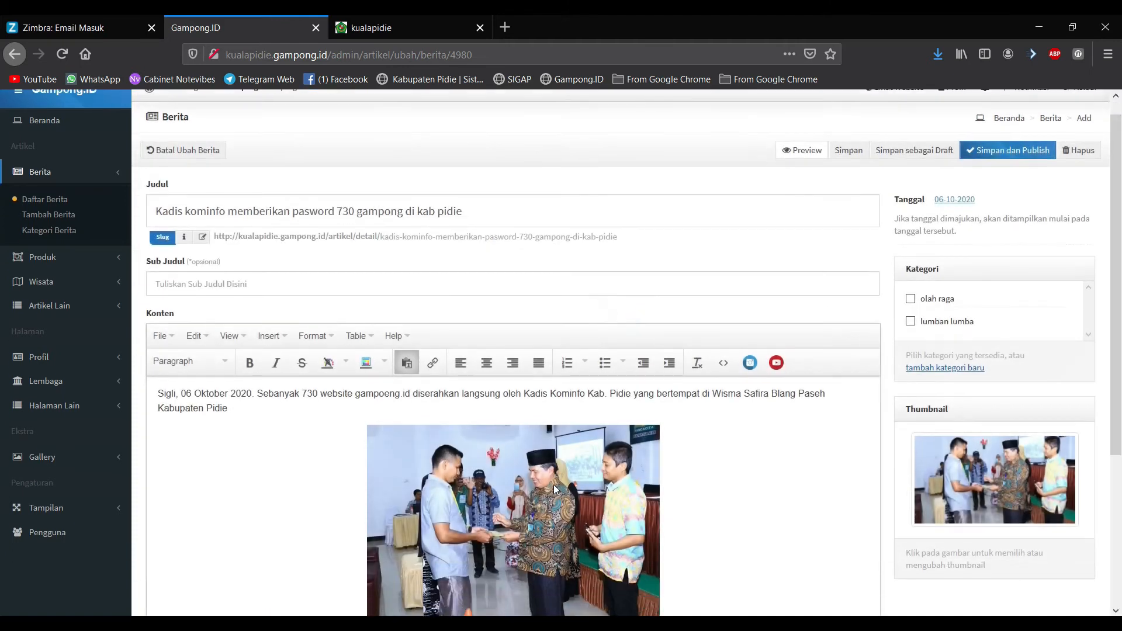
Step: Shrink the article photo, keep it centred, and save and publish the article
{"action": "scroll", "coordinate": [553, 485], "scroll_direction": "down", "scroll_amount": 1}
{"action": "left_click", "coordinate": [556, 451]}
{"action": "left_click_drag", "start_coordinate": [658, 364], "coordinate": [599, 411]}
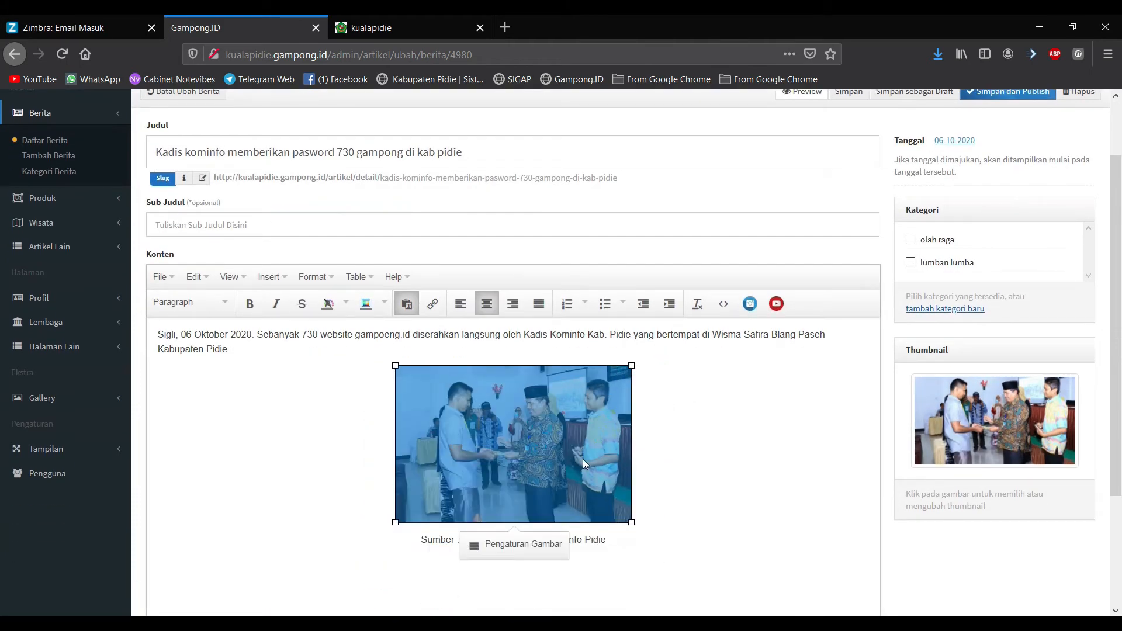
{"action": "left_click", "coordinate": [714, 508]}
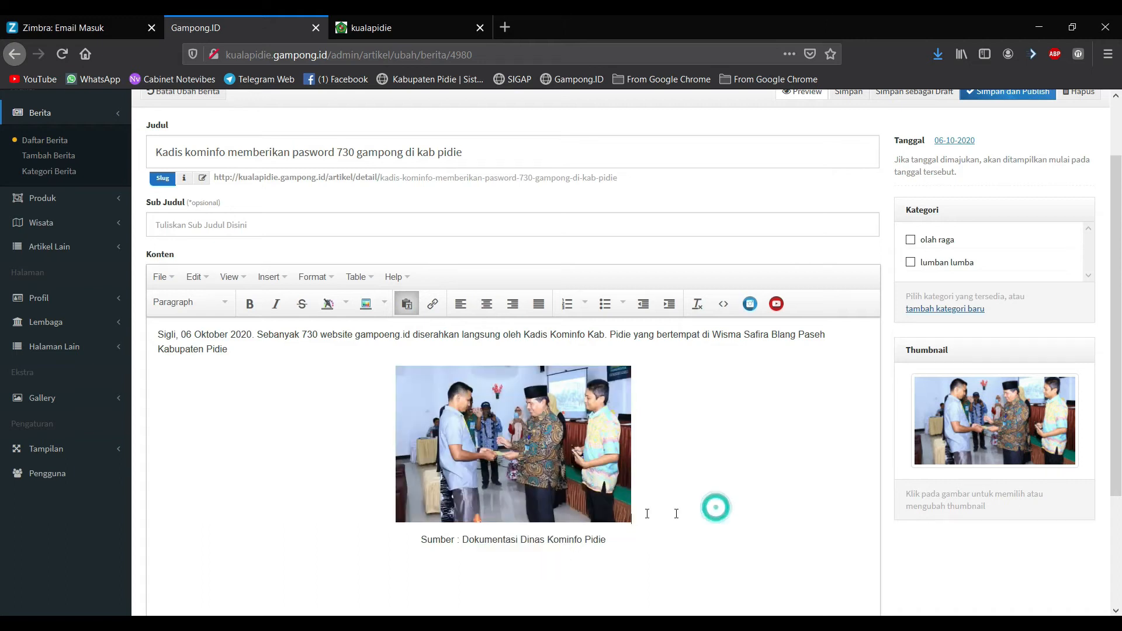
{"action": "left_click", "coordinate": [531, 384]}
{"action": "left_click", "coordinate": [473, 309]}
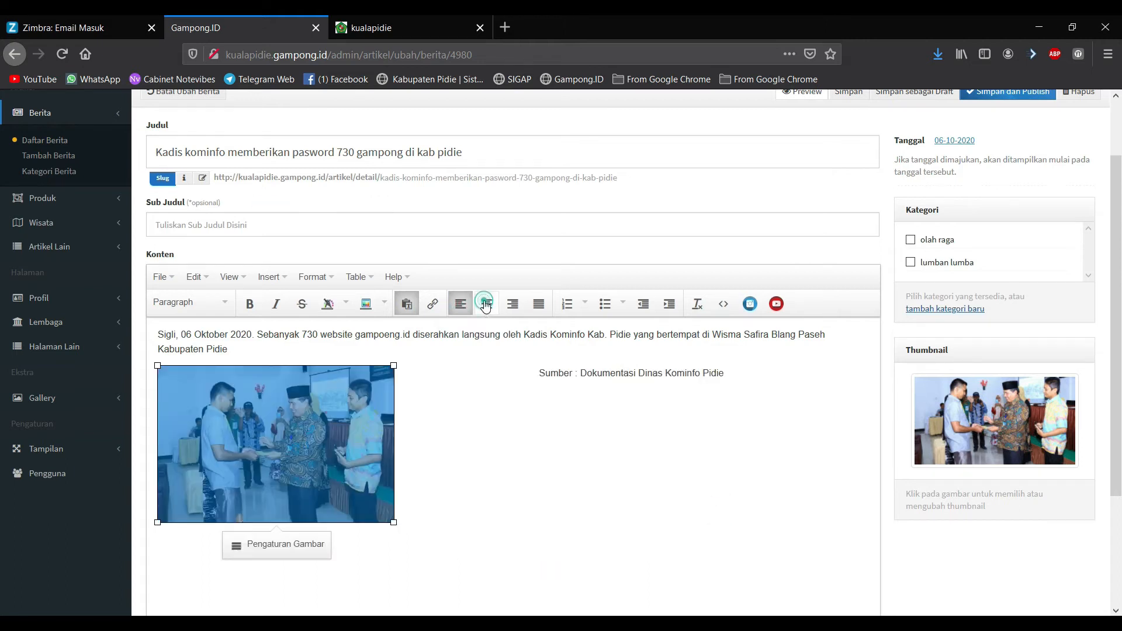
{"action": "left_click", "coordinate": [485, 303]}
{"action": "left_click", "coordinate": [714, 493]}
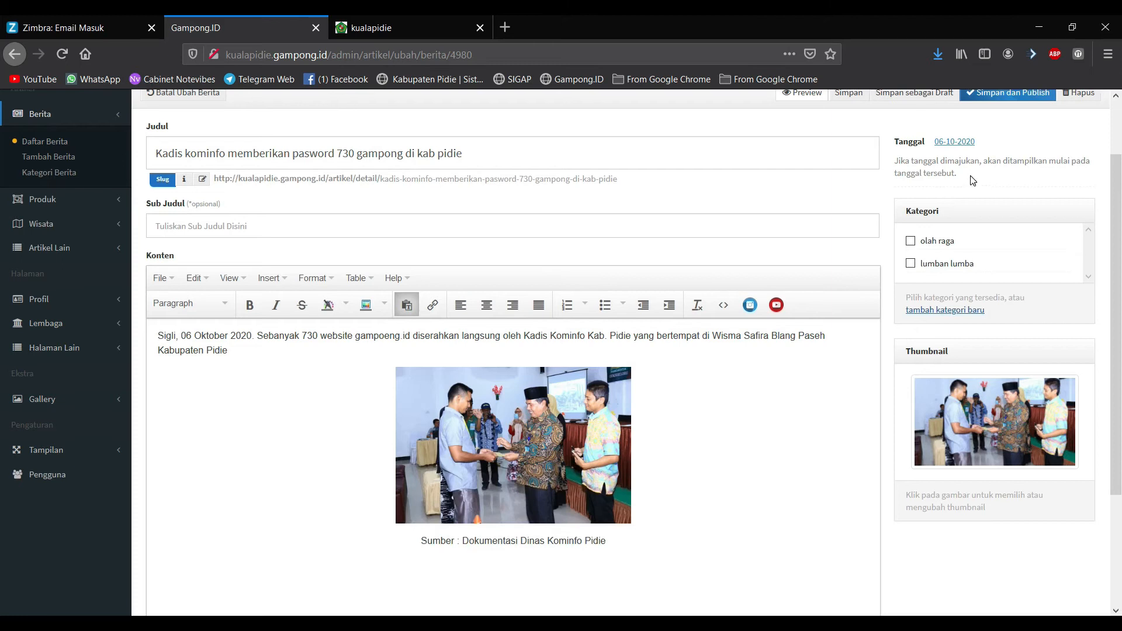
{"action": "scroll", "coordinate": [987, 176], "scroll_direction": "up", "scroll_amount": 2}
{"action": "left_click", "coordinate": [993, 171]}
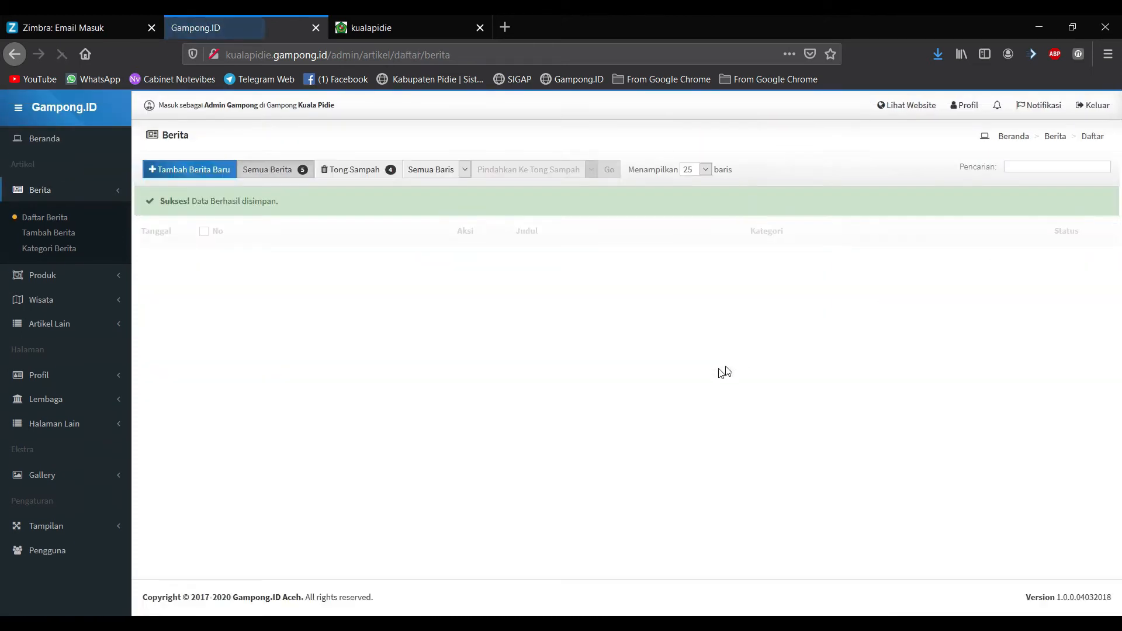
Step: Reload the public Kadis kominfo article to check its photo, then reopen it for editing in admin
{"action": "left_click", "coordinate": [420, 17]}
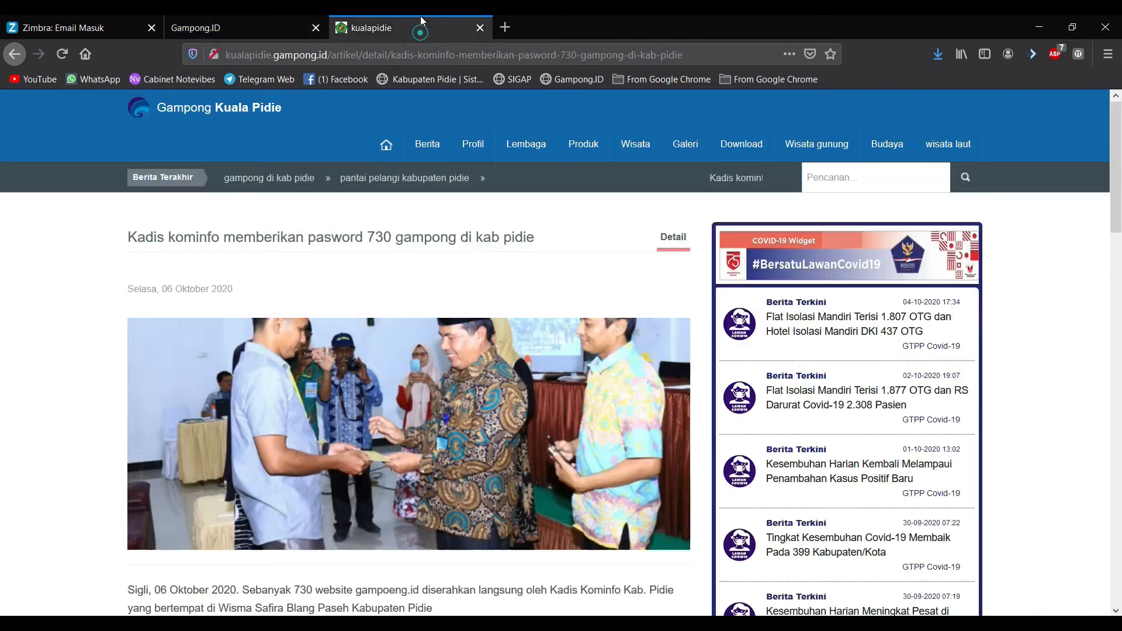
{"action": "left_click", "coordinate": [63, 55]}
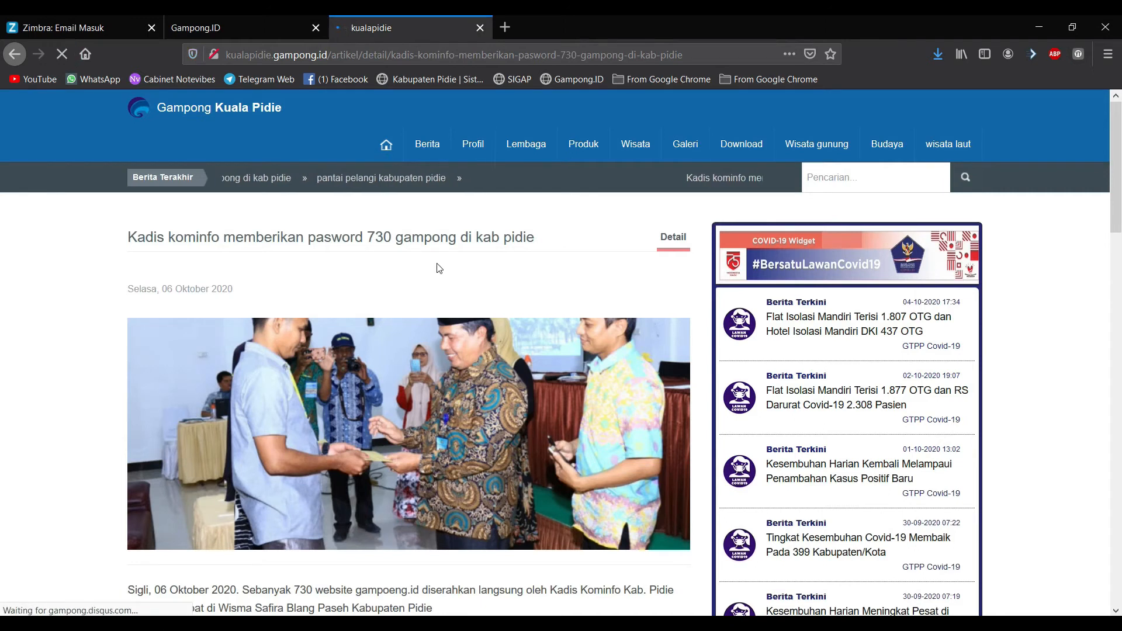
{"action": "scroll", "coordinate": [387, 355], "scroll_direction": "down", "scroll_amount": 7}
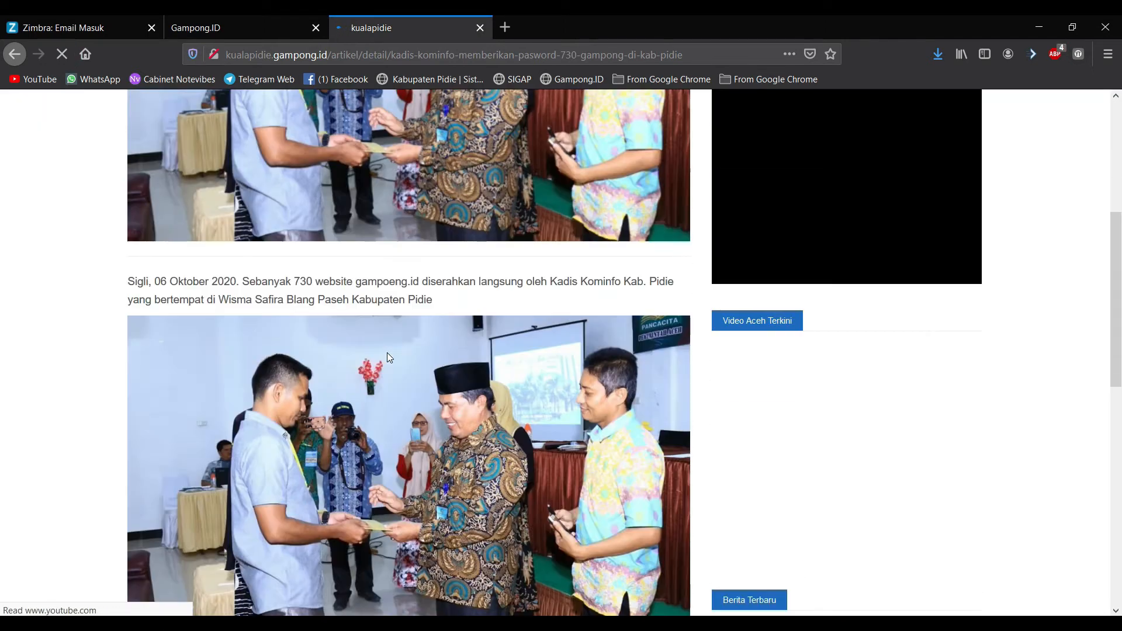
{"action": "scroll", "coordinate": [387, 352], "scroll_direction": "down", "scroll_amount": 4}
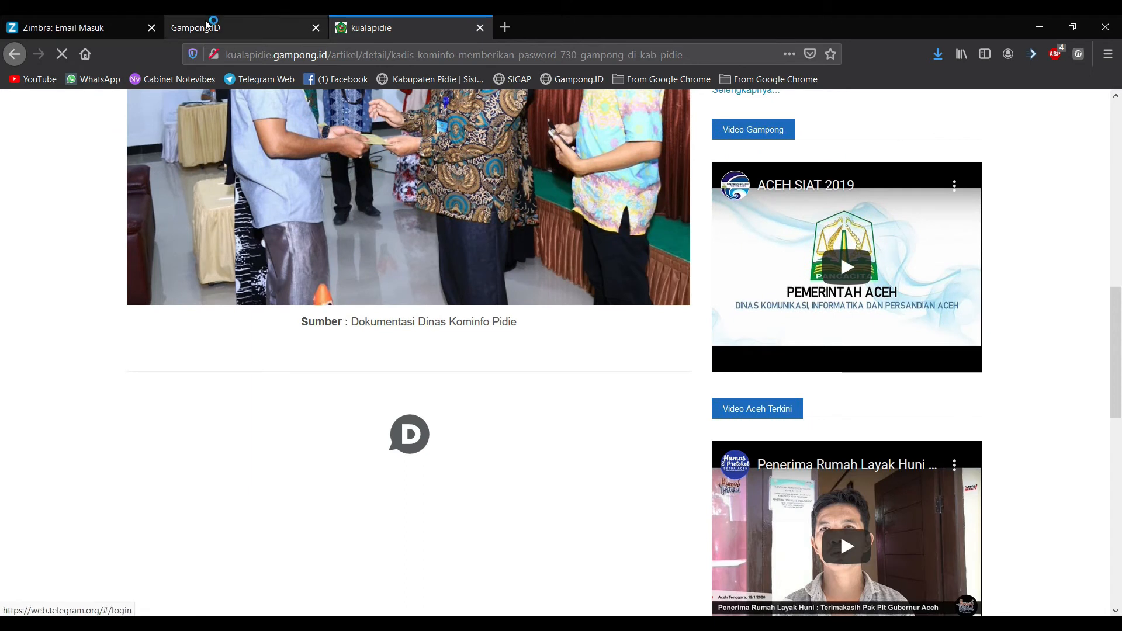
{"action": "left_click", "coordinate": [199, 20]}
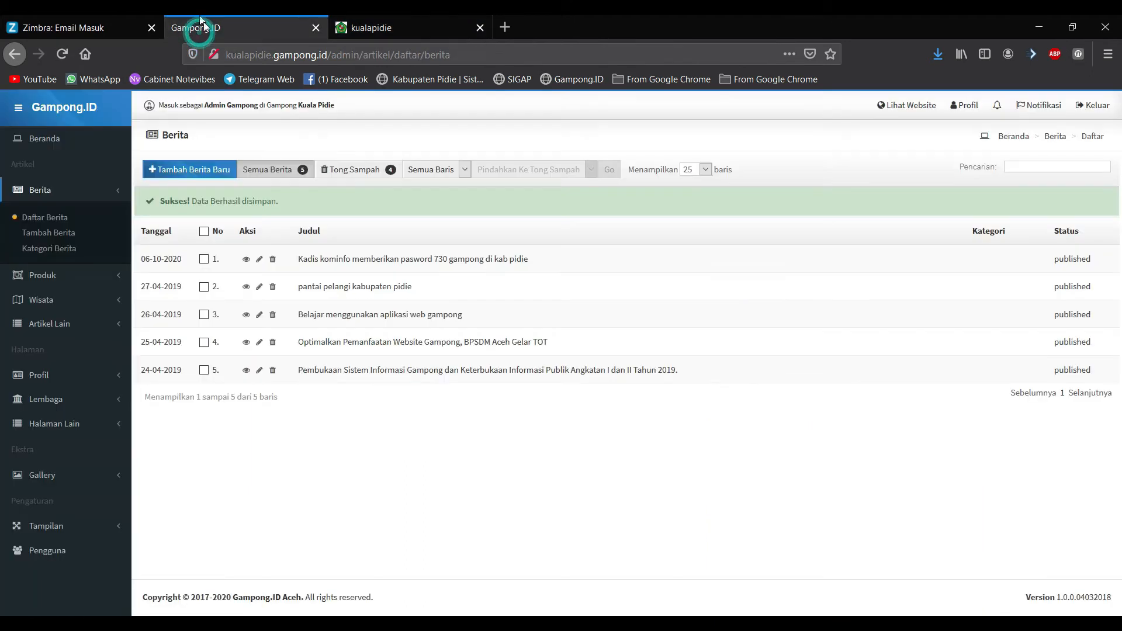
{"action": "left_click", "coordinate": [259, 258]}
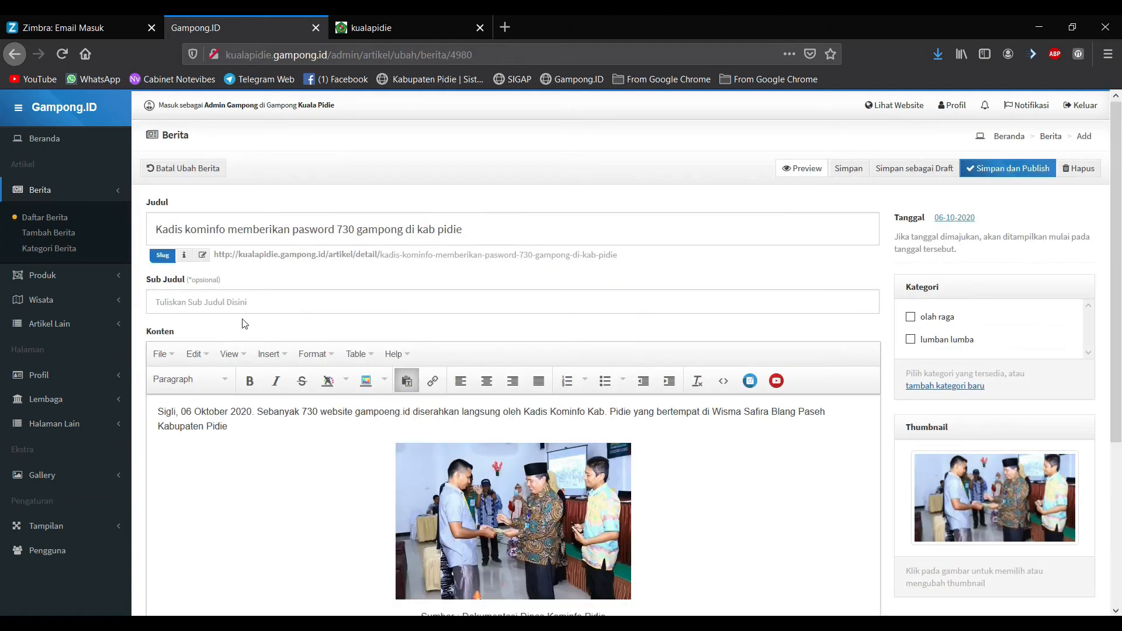
Step: Inspect the article photo's Advanced style settings in Pengaturan Gambar, closing without changes
{"action": "scroll", "coordinate": [521, 459], "scroll_direction": "down", "scroll_amount": 2}
{"action": "scroll", "coordinate": [521, 459], "scroll_direction": "down", "scroll_amount": 1}
{"action": "left_click", "coordinate": [502, 438]}
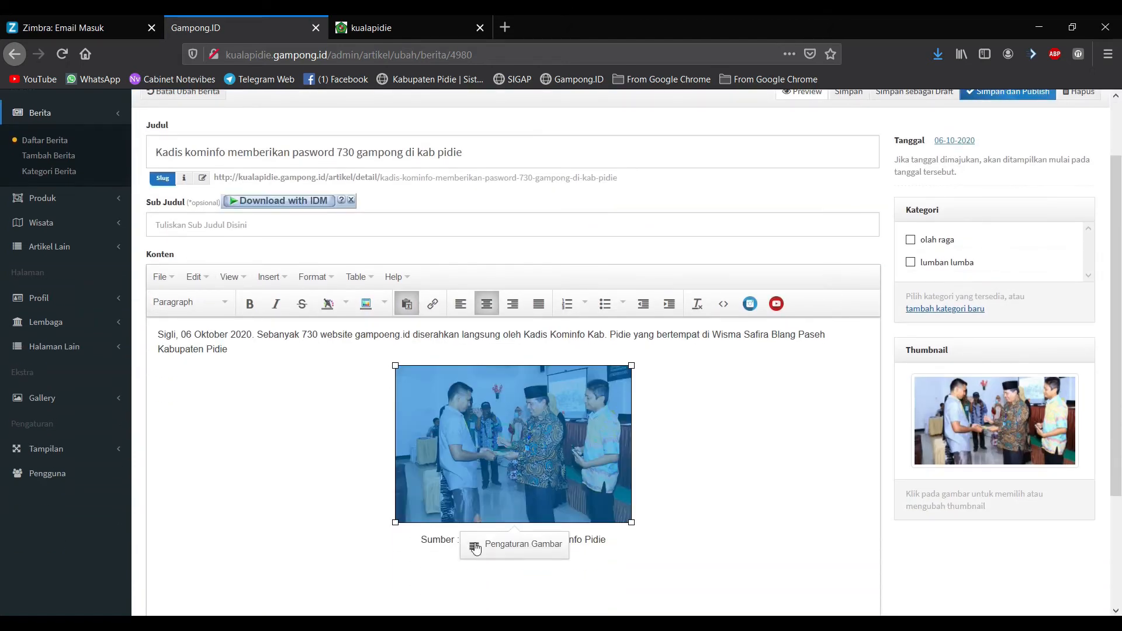
{"action": "left_click", "coordinate": [506, 545]}
{"action": "left_click", "coordinate": [517, 288]}
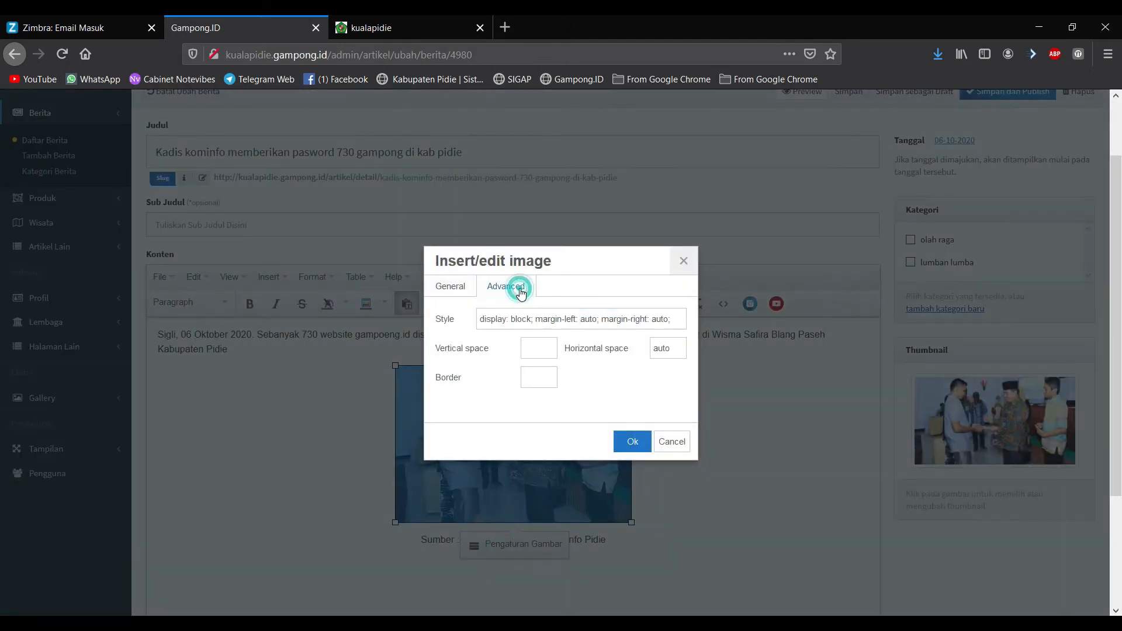
{"action": "left_click", "coordinate": [680, 261]}
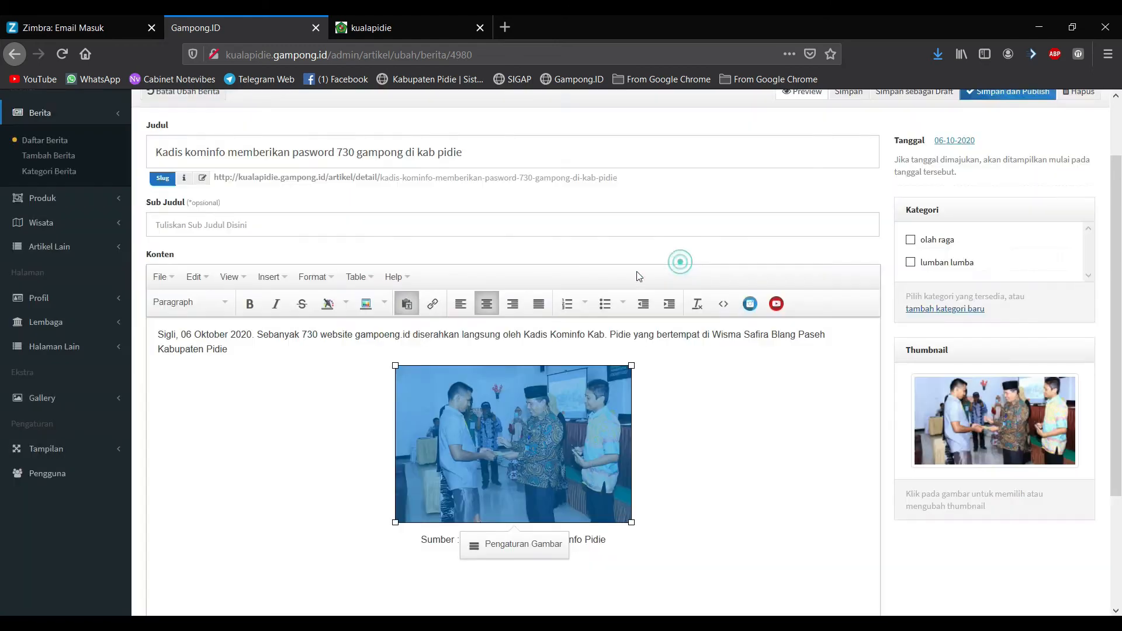
Step: Browse the Wisata, Produk, Berita and Profil sidebar groups, then open the Sejarah page
{"action": "left_click", "coordinate": [68, 223]}
{"action": "left_click", "coordinate": [66, 140]}
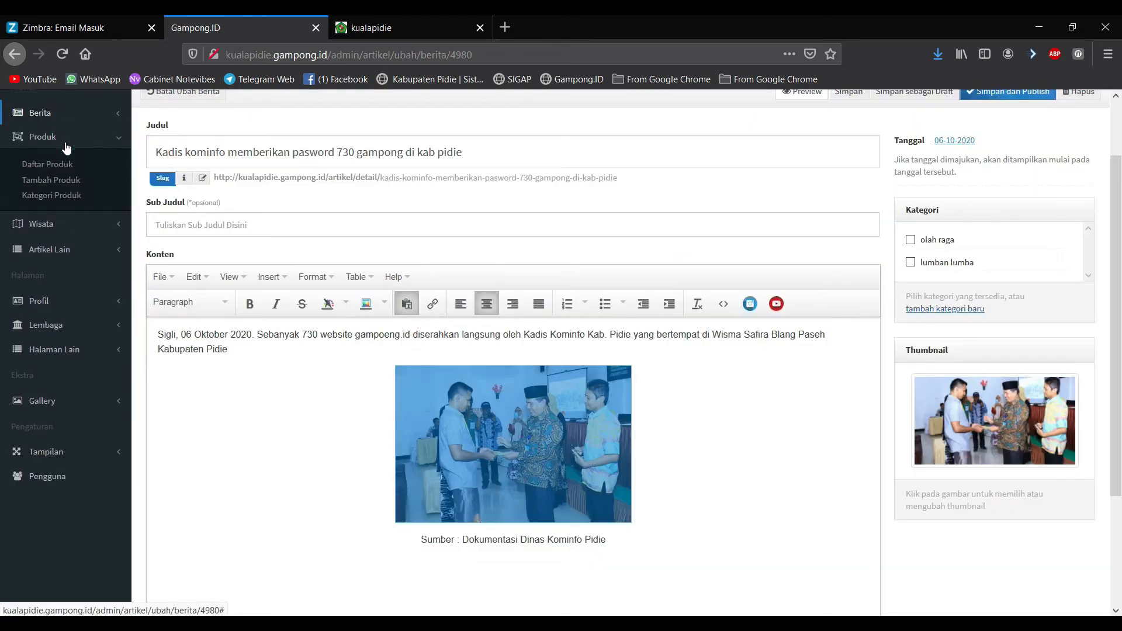
{"action": "left_click", "coordinate": [76, 111]}
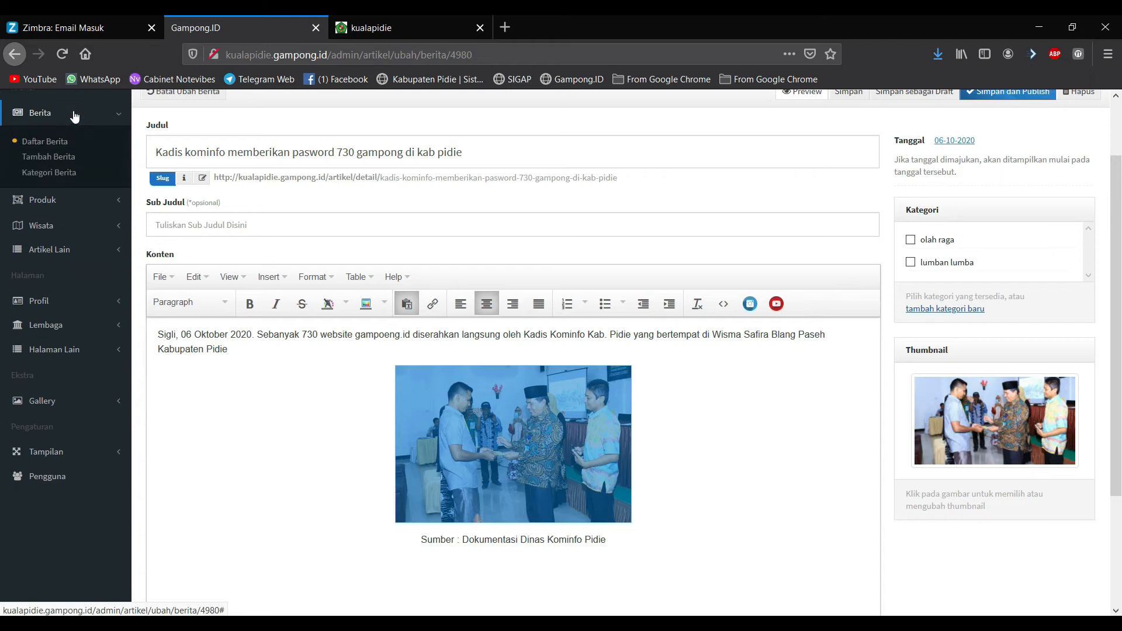
{"action": "left_click", "coordinate": [56, 201]}
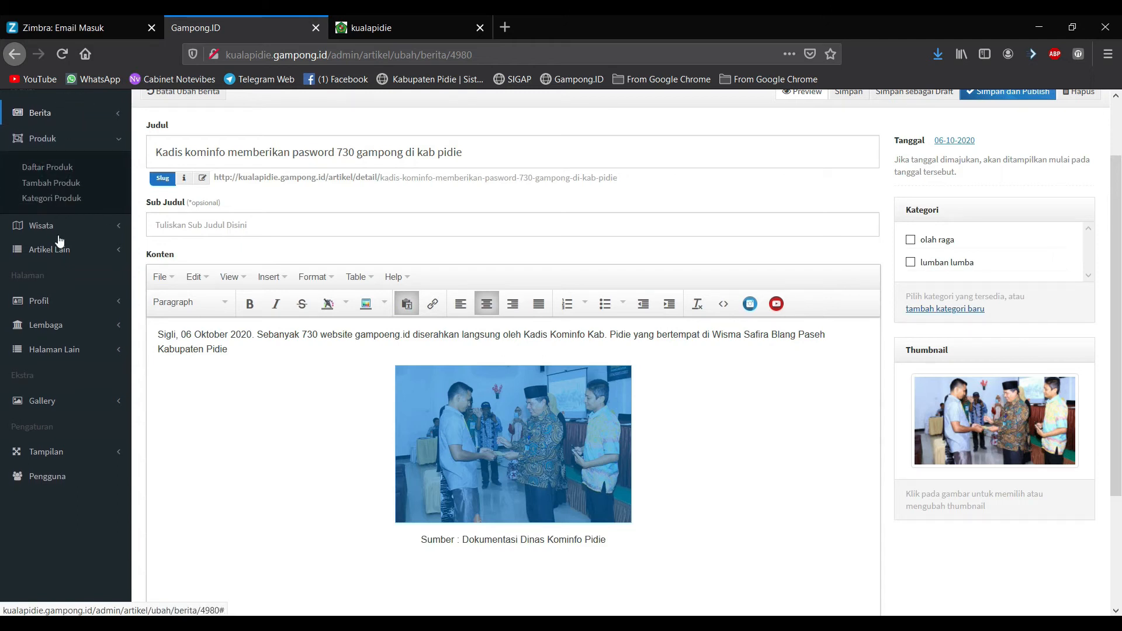
{"action": "left_click", "coordinate": [56, 301]}
{"action": "left_click", "coordinate": [57, 270]}
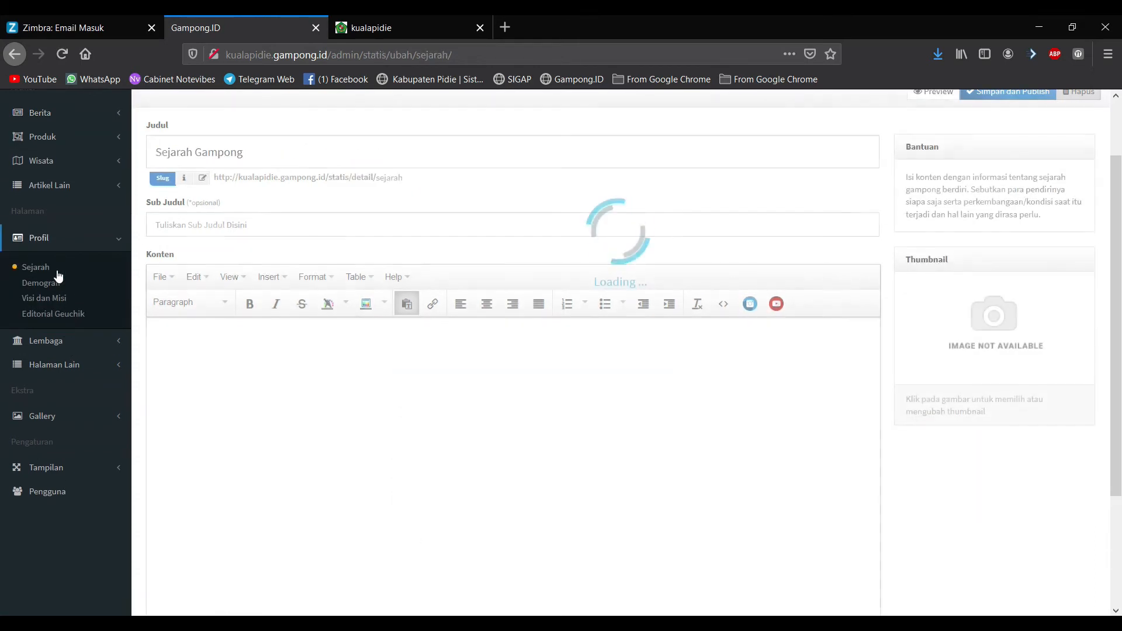
Step: Peek at the Demografi page and come back to the Sejarah Gampong editor
{"action": "left_click", "coordinate": [240, 388]}
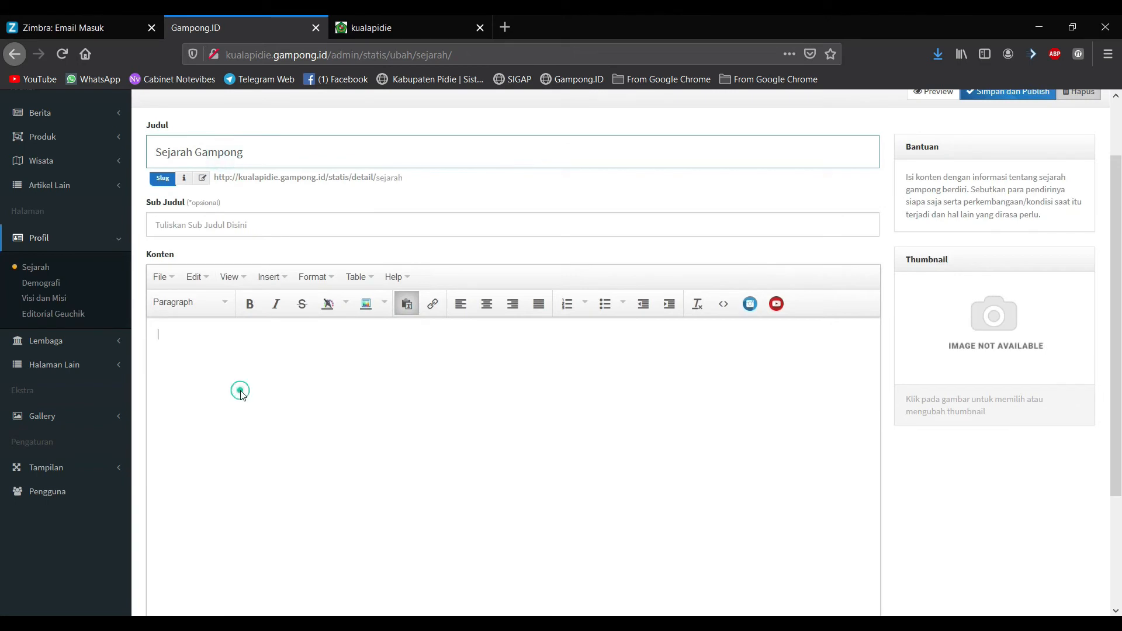
{"action": "left_click", "coordinate": [200, 249]}
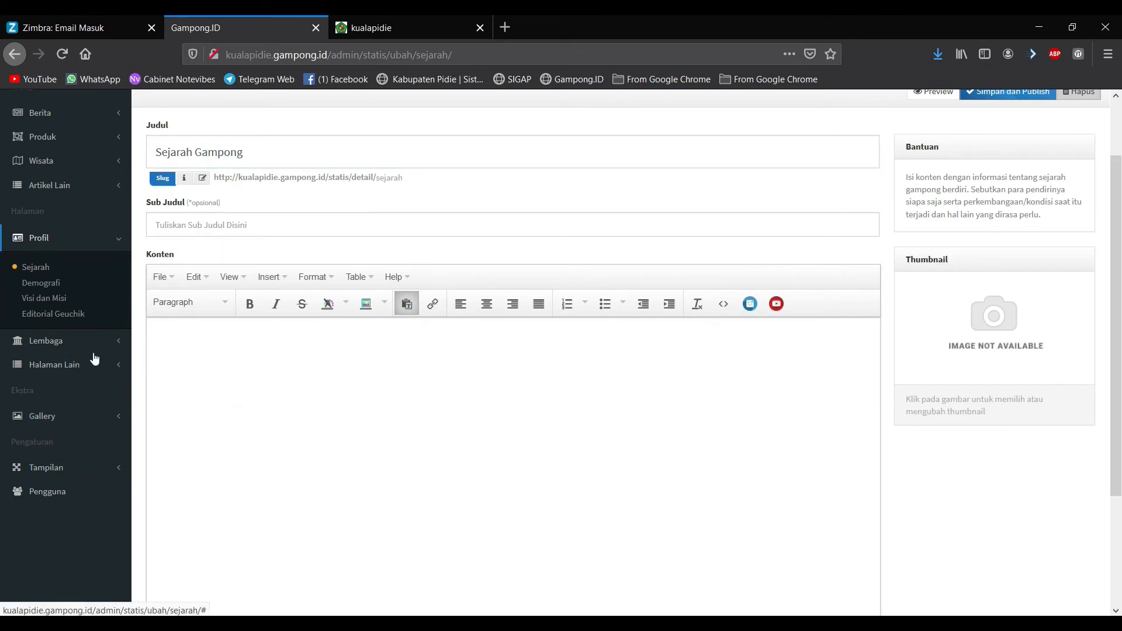
{"action": "left_click", "coordinate": [44, 283]}
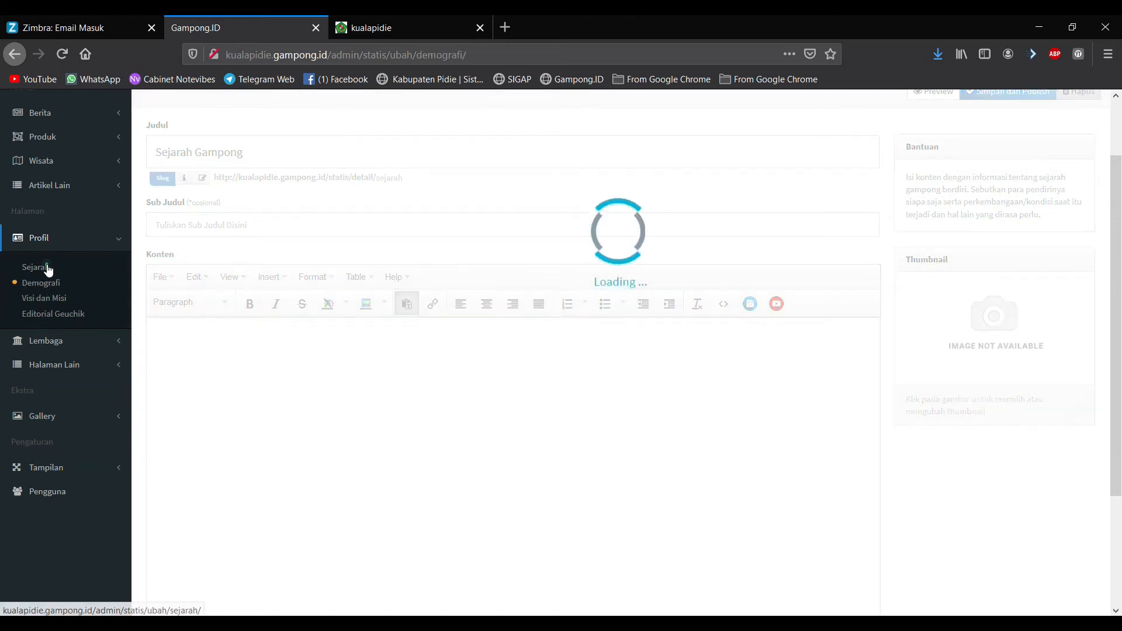
{"action": "left_click", "coordinate": [47, 268]}
{"action": "left_click", "coordinate": [230, 143]}
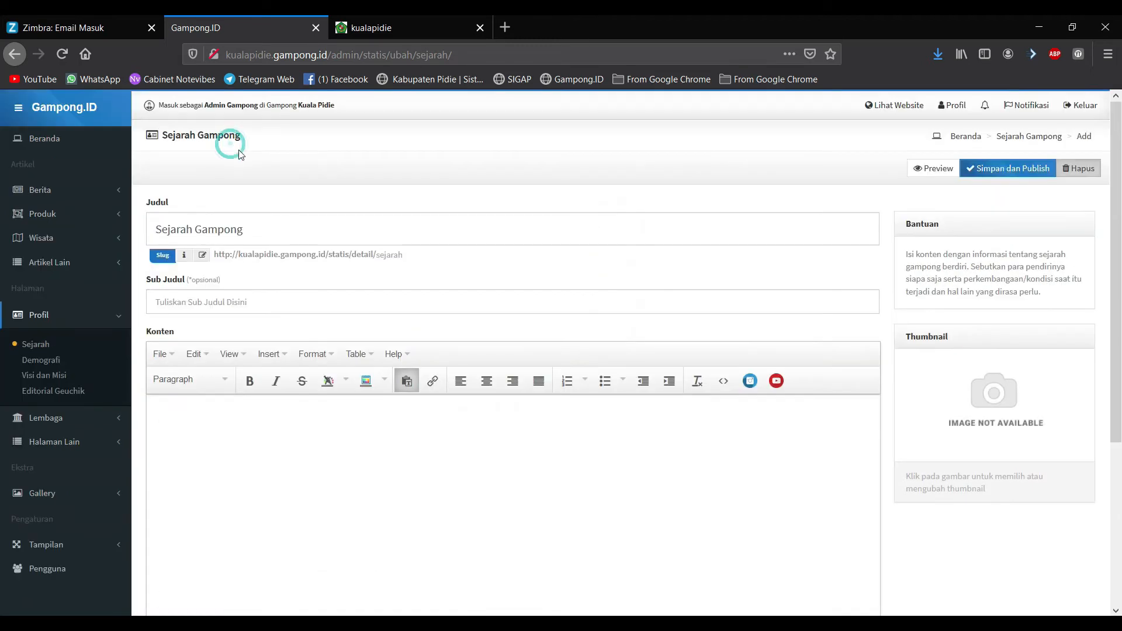
Step: Check the Sejarah Gampong title, empty subtitle and empty content, then collapse Profil
{"action": "left_click", "coordinate": [277, 234]}
{"action": "left_click", "coordinate": [208, 308]}
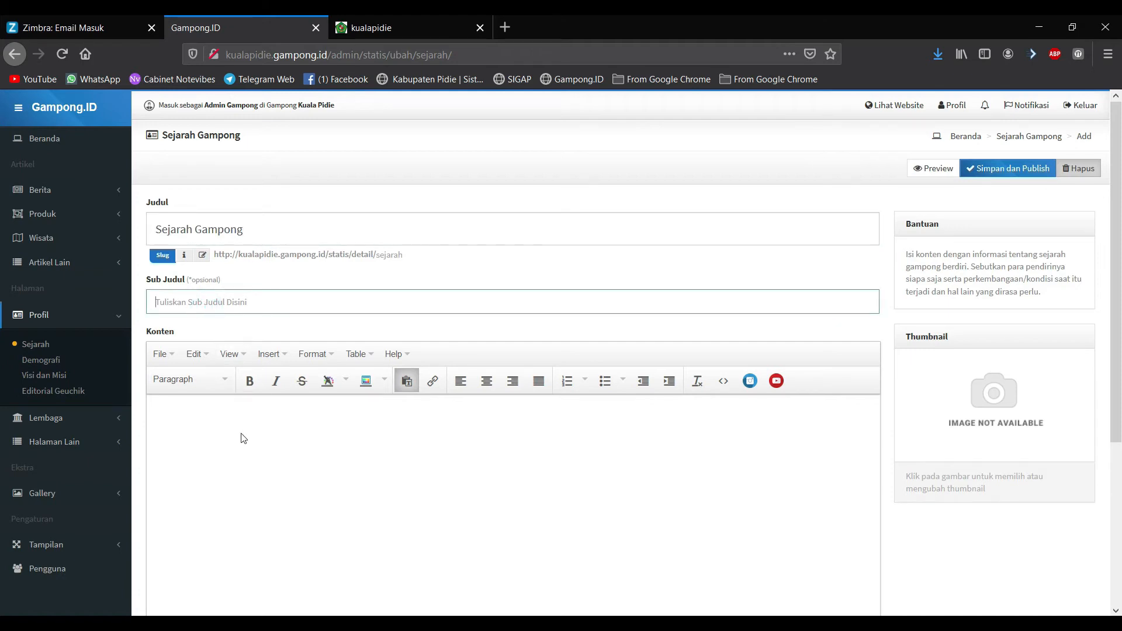
{"action": "left_click", "coordinate": [229, 302]}
{"action": "left_click", "coordinate": [240, 296]}
{"action": "left_click", "coordinate": [549, 458]}
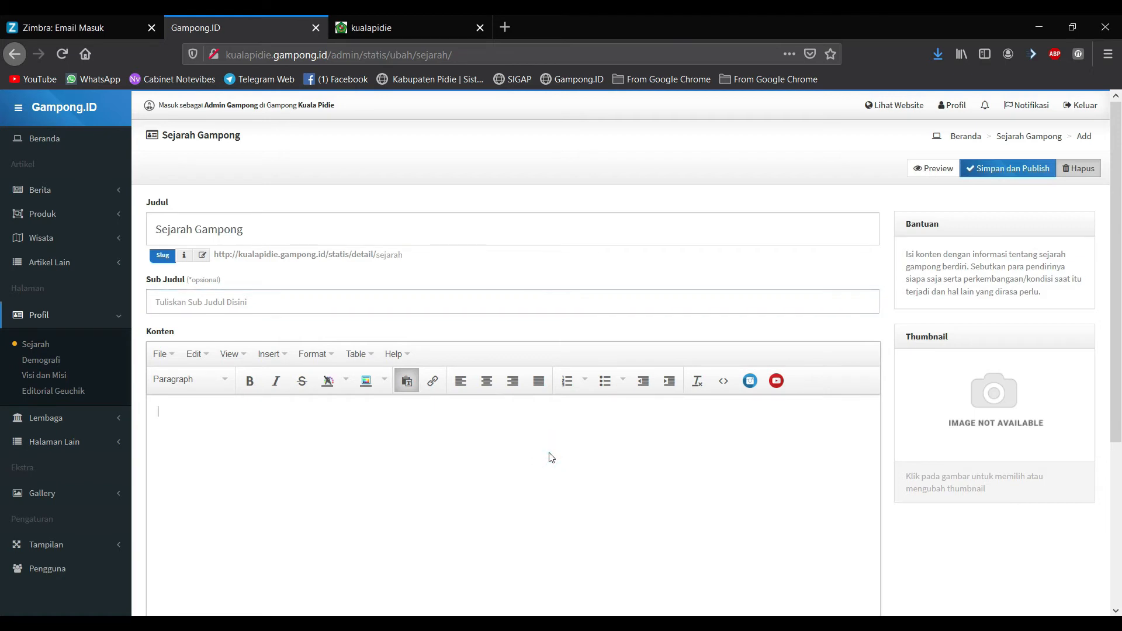
{"action": "scroll", "coordinate": [434, 471], "scroll_direction": "down", "scroll_amount": 2}
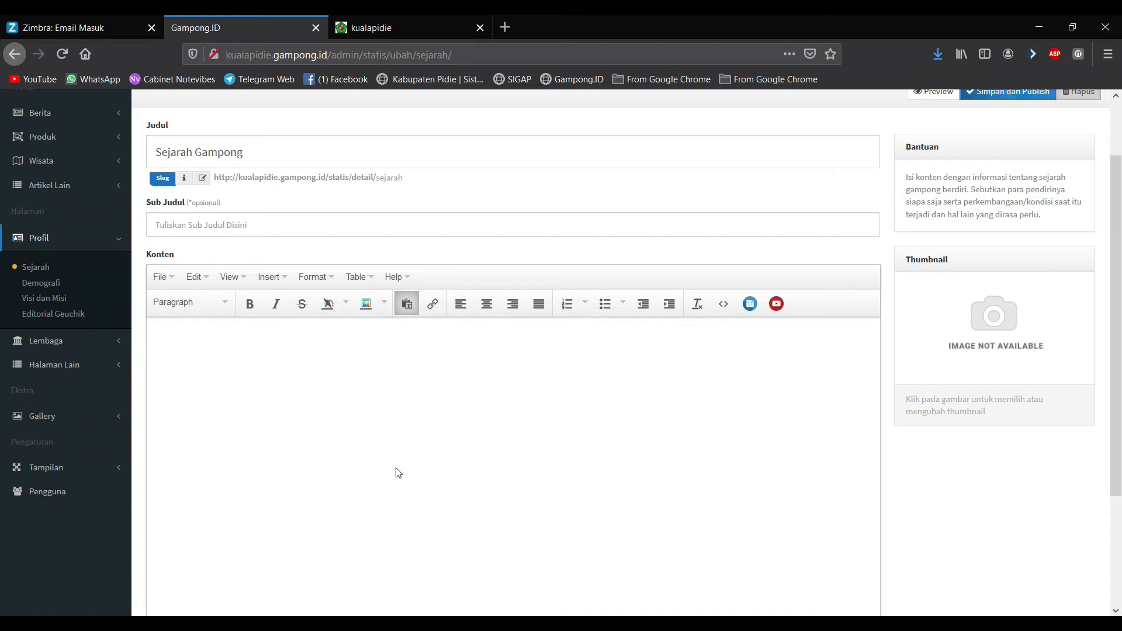
{"action": "scroll", "coordinate": [398, 473], "scroll_direction": "up", "scroll_amount": 2}
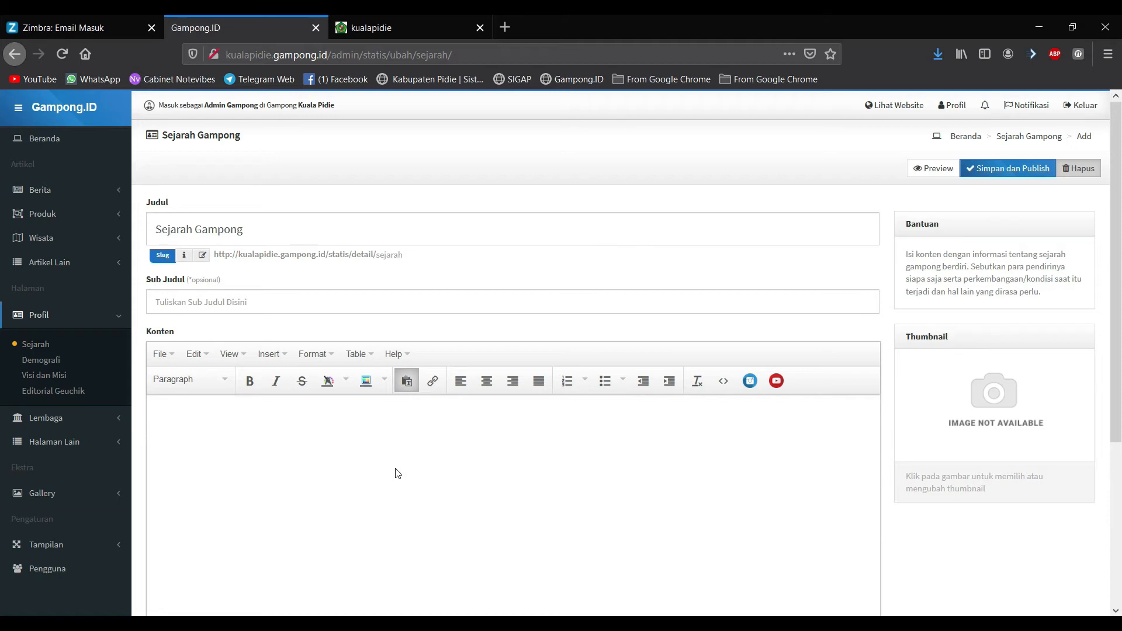
{"action": "left_click", "coordinate": [90, 323]}
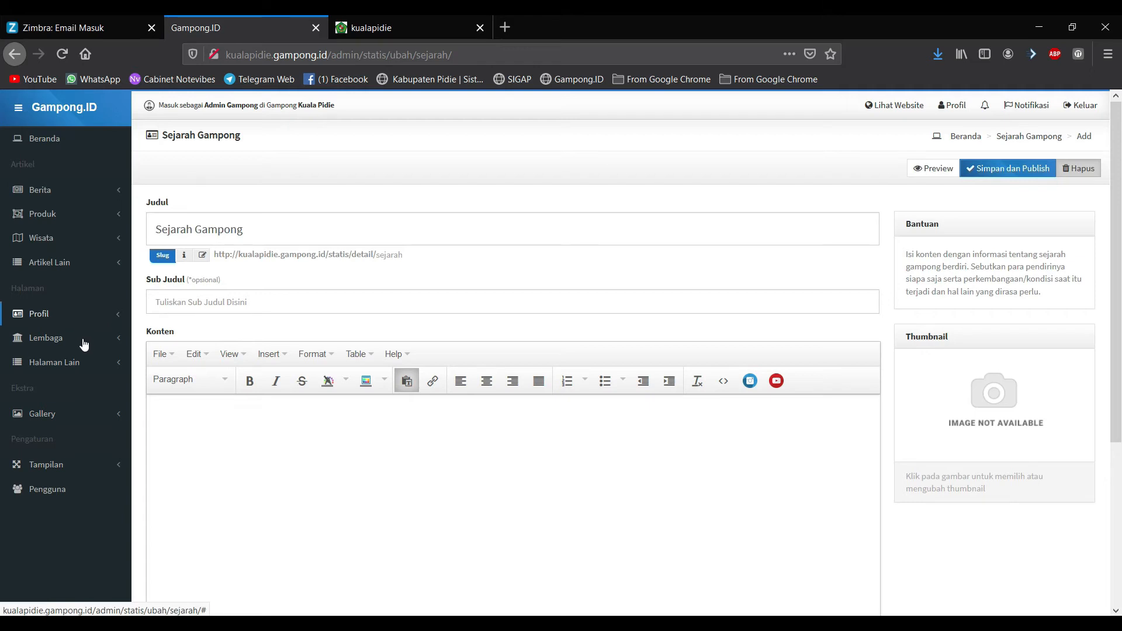
Step: Look over the empty Pemerintah form under Lembaga, then open Lembaga Kemasyarakatan
{"action": "left_click", "coordinate": [83, 344]}
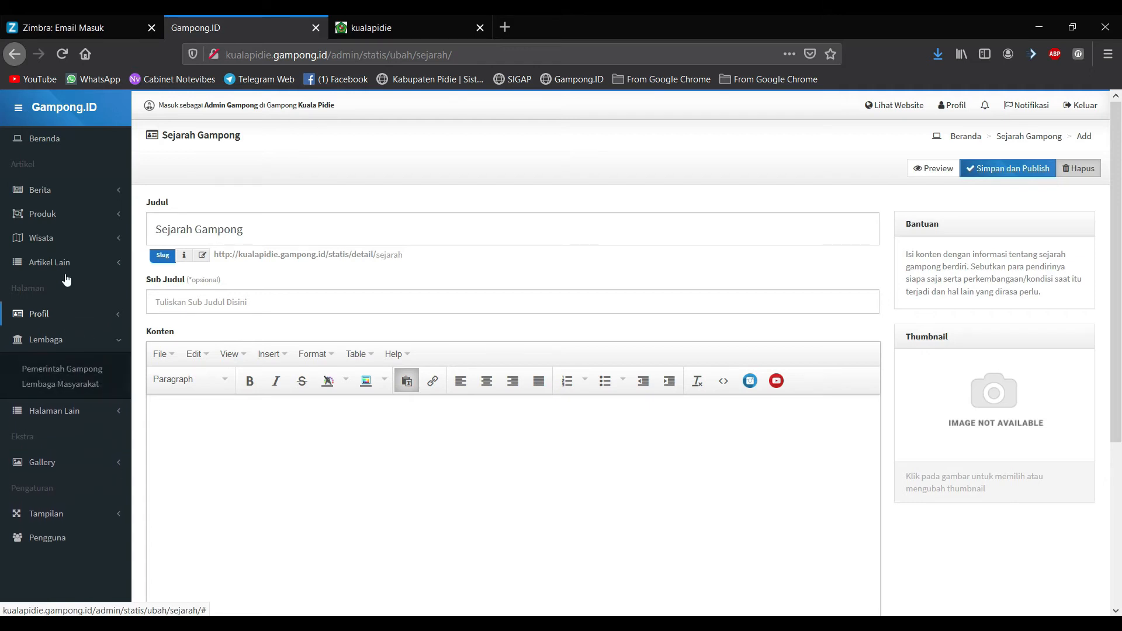
{"action": "left_click", "coordinate": [281, 301]}
{"action": "left_click", "coordinate": [234, 413]}
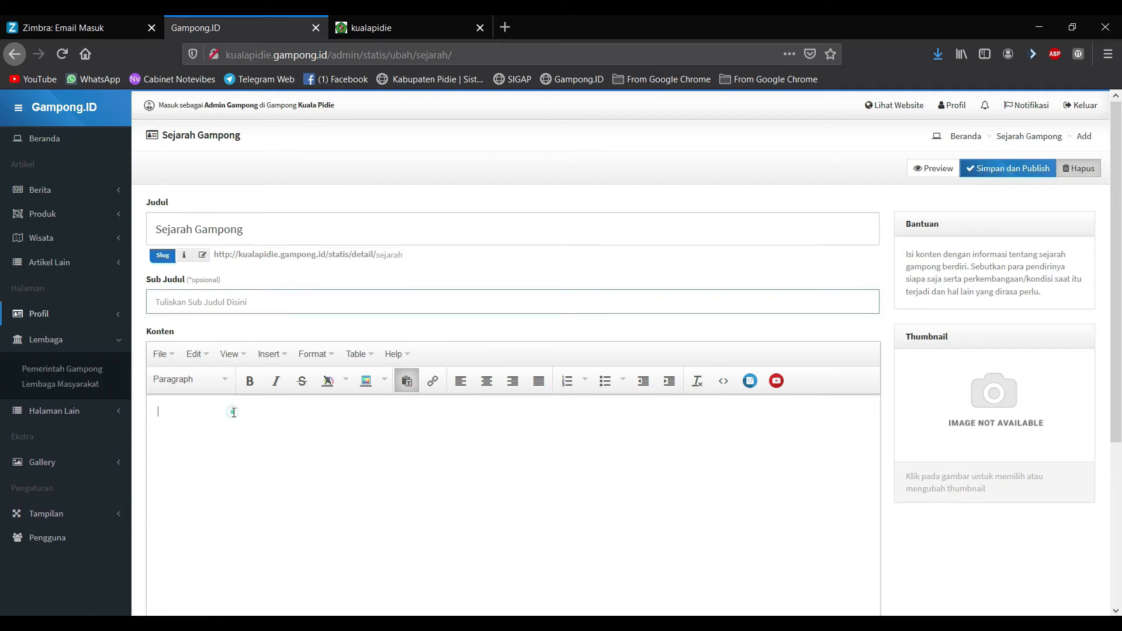
{"action": "left_click", "coordinate": [69, 338]}
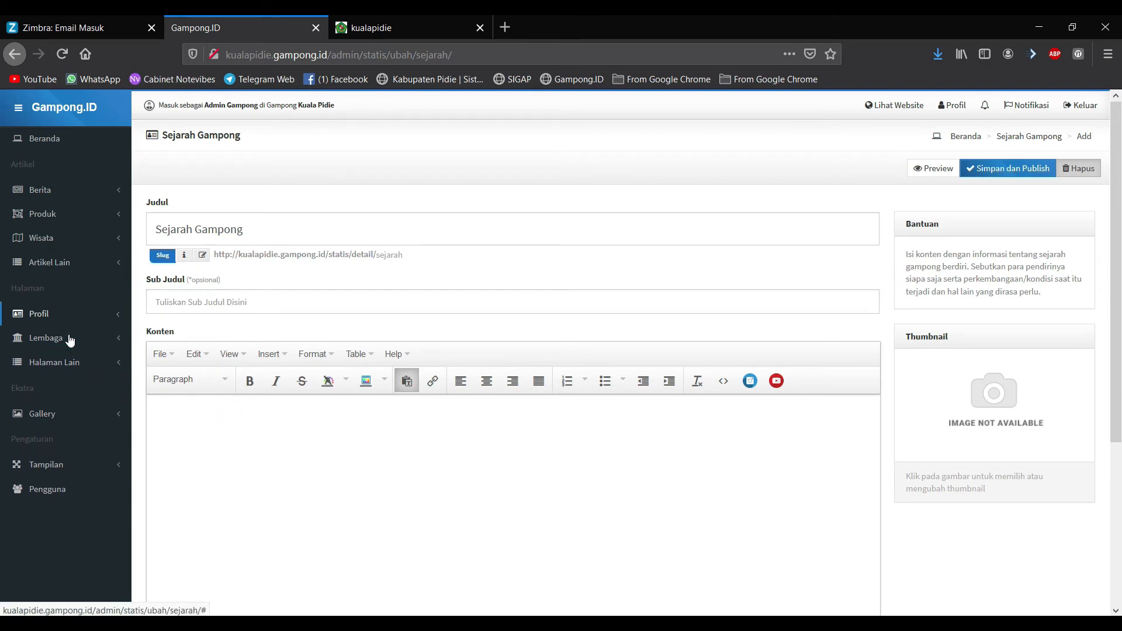
{"action": "left_click", "coordinate": [69, 339]}
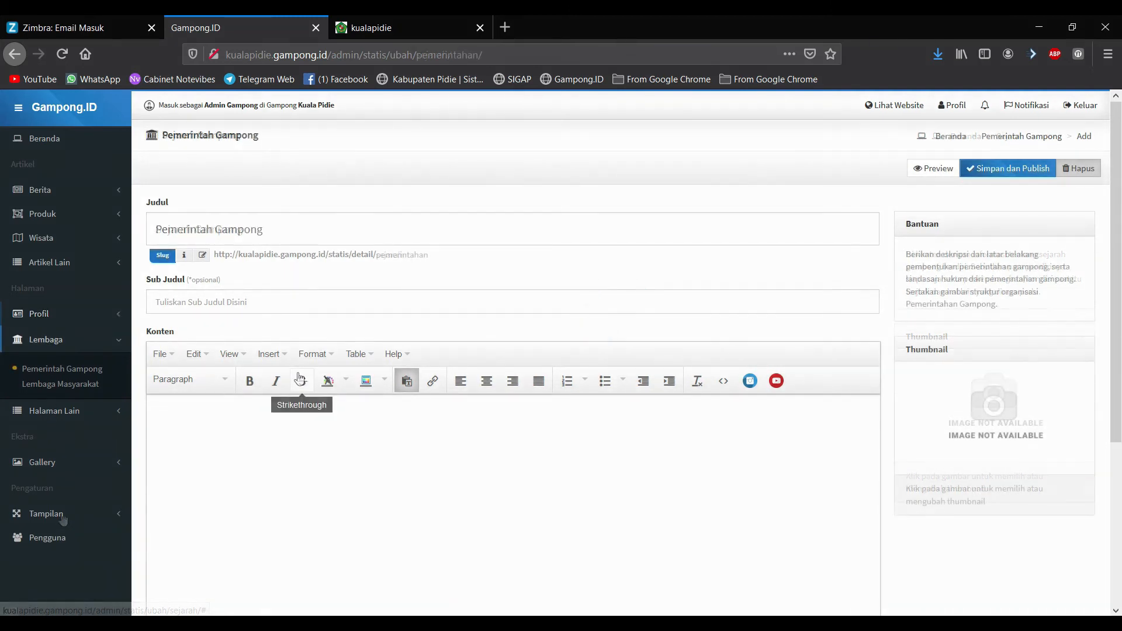
{"action": "left_click", "coordinate": [57, 384]}
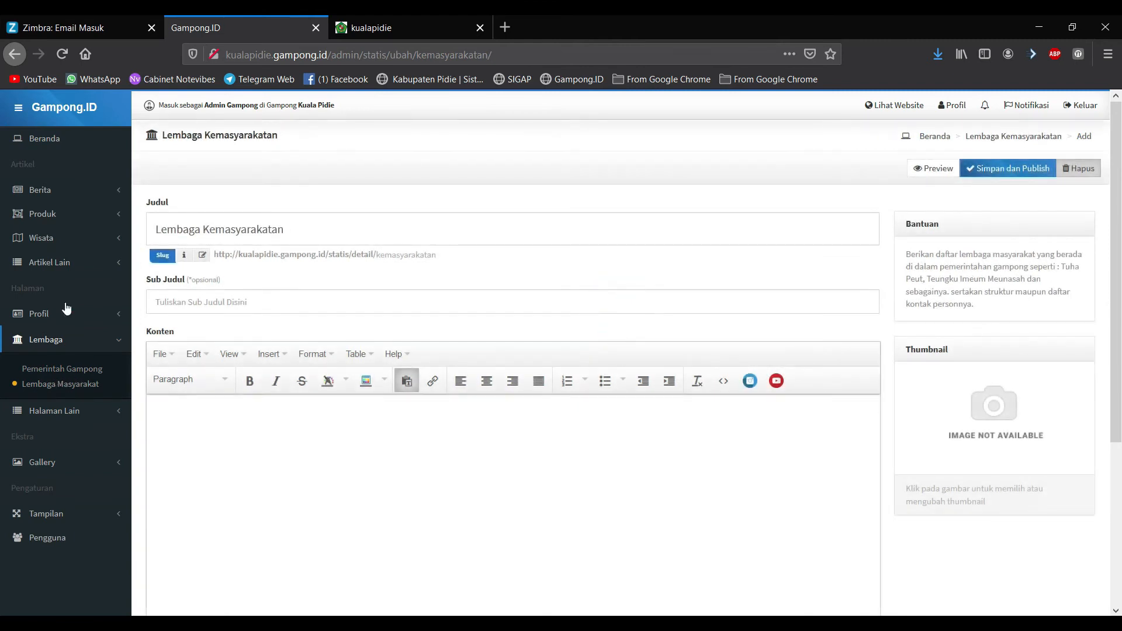
Step: Under Profil, open Visi dan Misi and then the Demografi Gampong page
{"action": "left_click", "coordinate": [63, 313]}
{"action": "left_click", "coordinate": [59, 378]}
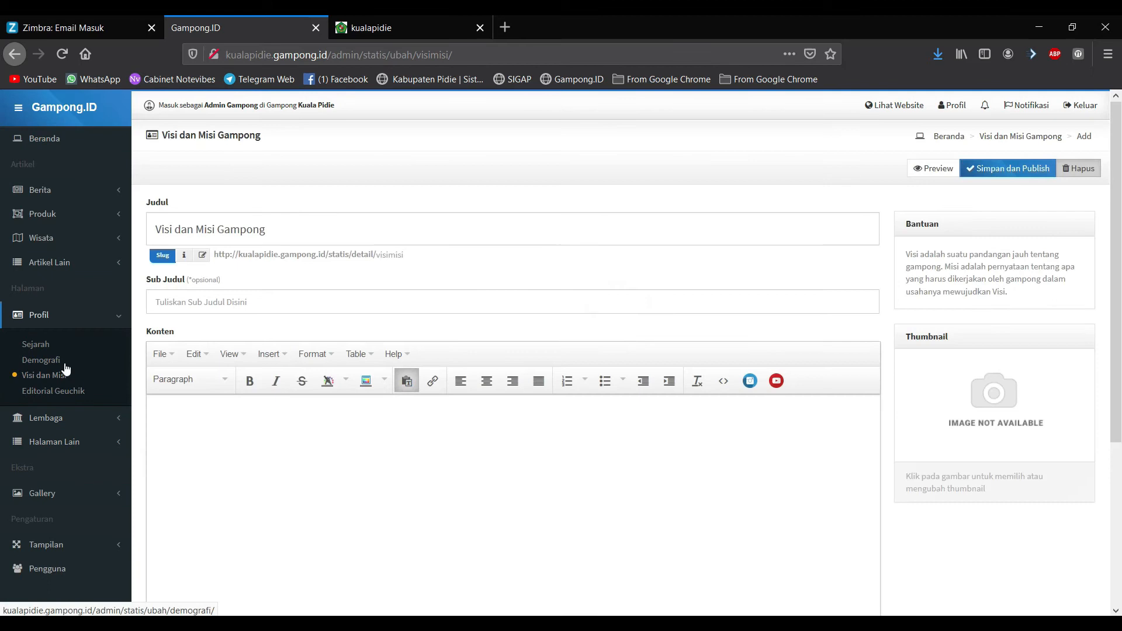
{"action": "left_click", "coordinate": [59, 364]}
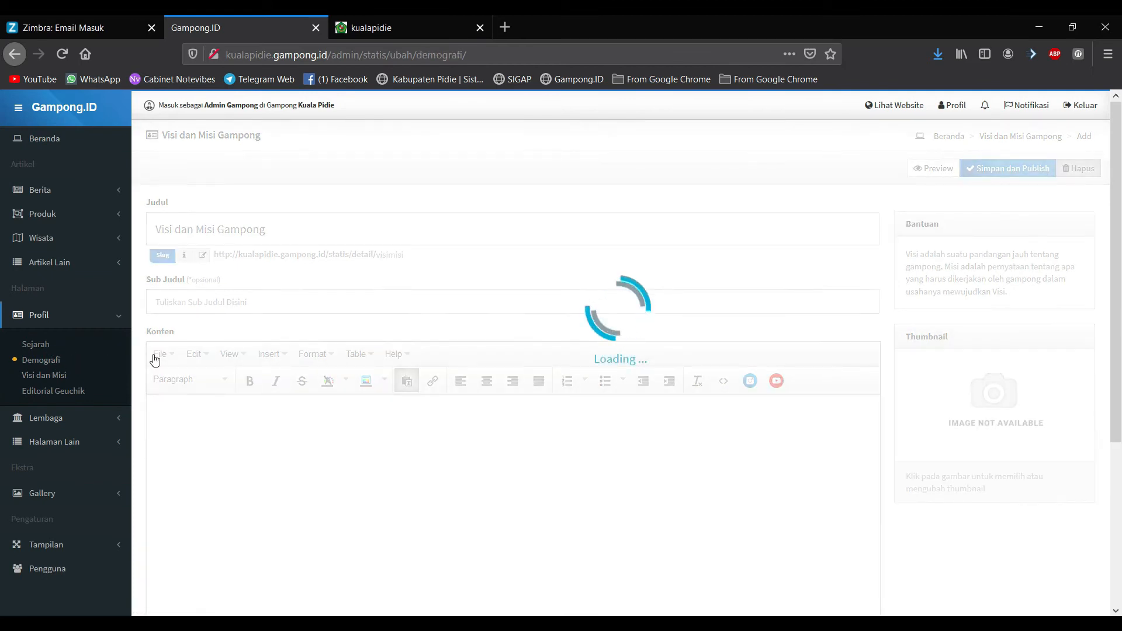
Step: Examine the 1.1.1 Batas Wilayah table and the 1.1.2 Penetapan Batas section
{"action": "scroll", "coordinate": [354, 425], "scroll_direction": "down", "scroll_amount": 2}
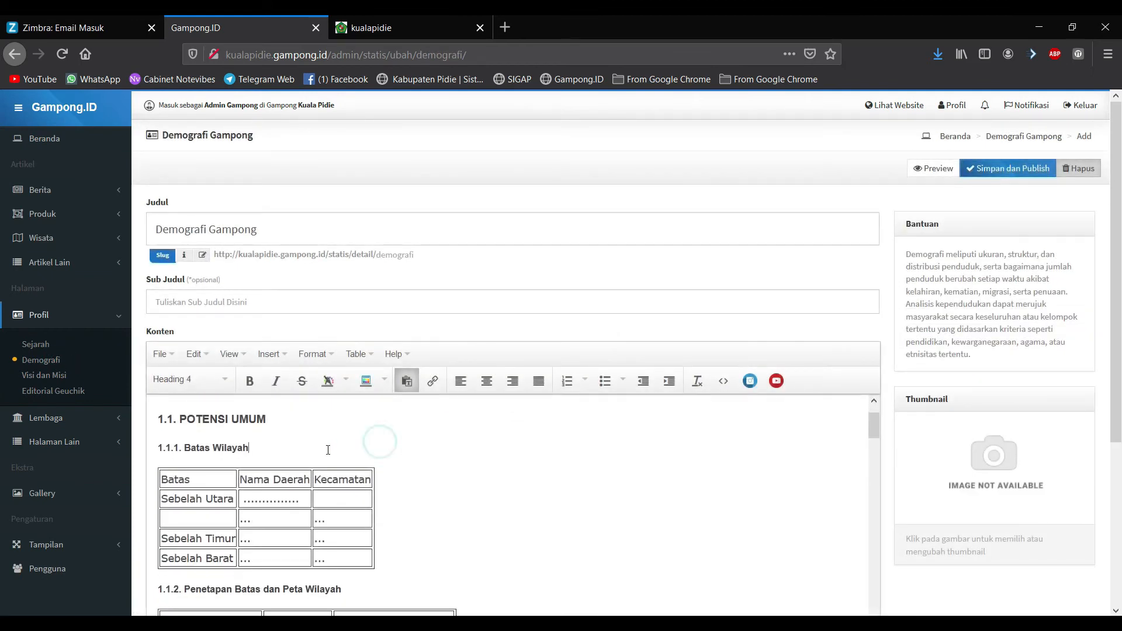
{"action": "scroll", "coordinate": [295, 452], "scroll_direction": "up", "scroll_amount": 2}
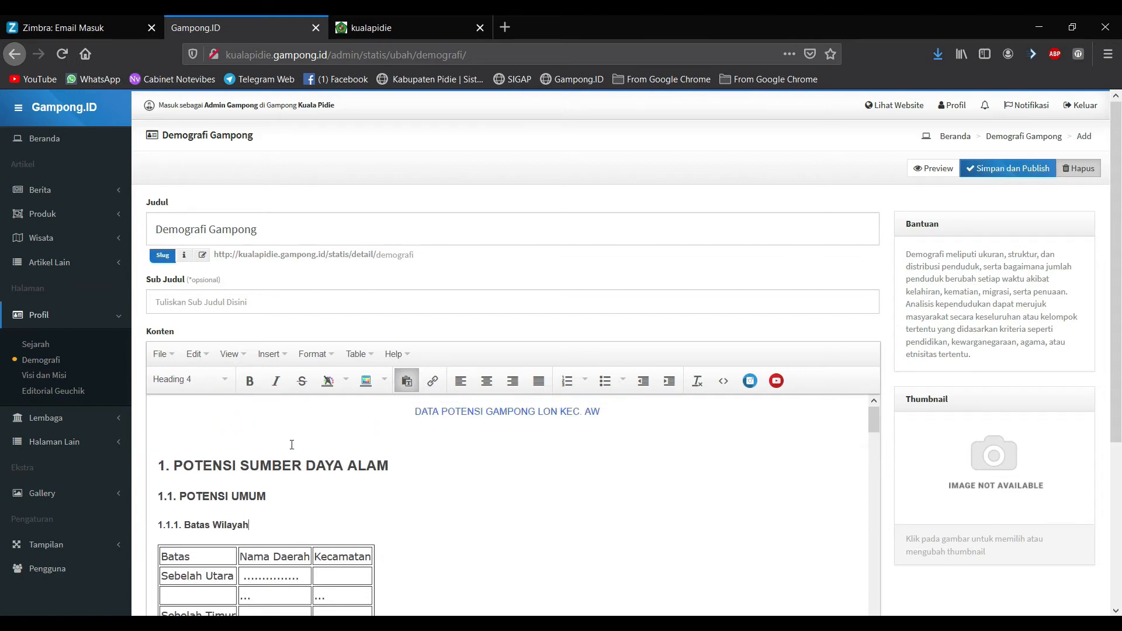
{"action": "left_click", "coordinate": [362, 523]}
{"action": "scroll", "coordinate": [210, 486], "scroll_direction": "down", "scroll_amount": 2}
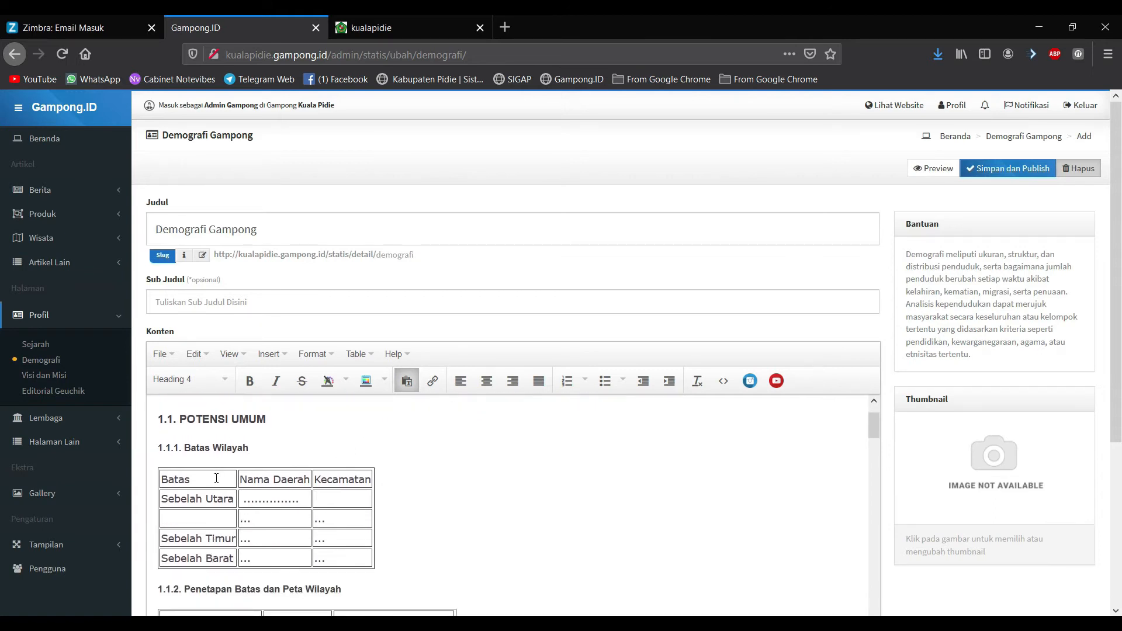
{"action": "left_click", "coordinate": [216, 478]}
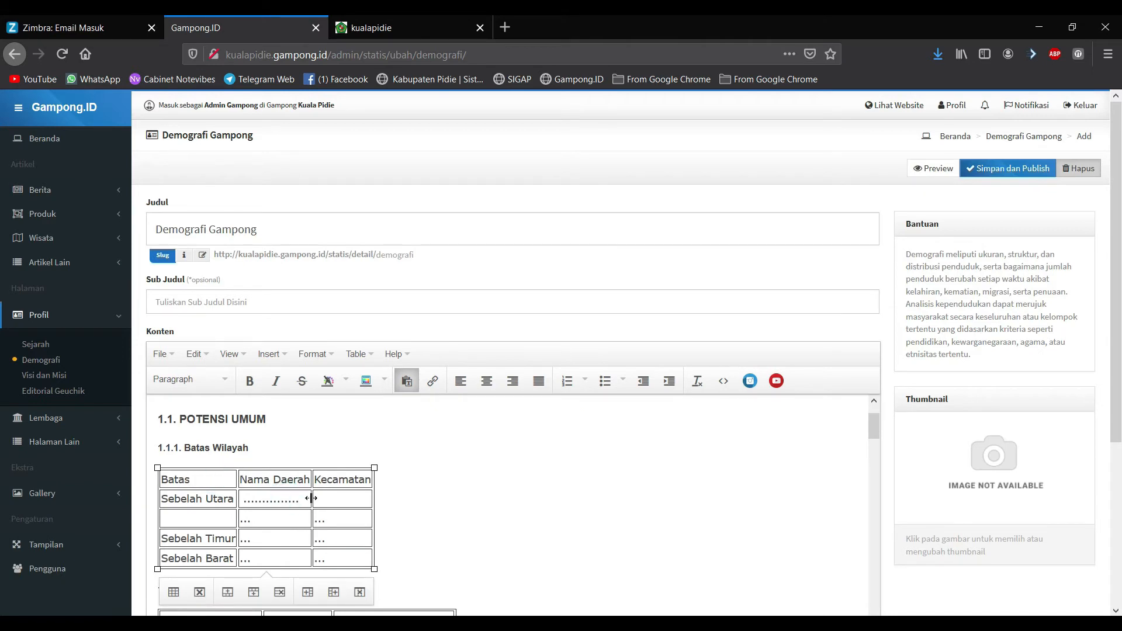
{"action": "left_click_drag", "start_coordinate": [303, 496], "coordinate": [243, 492]}
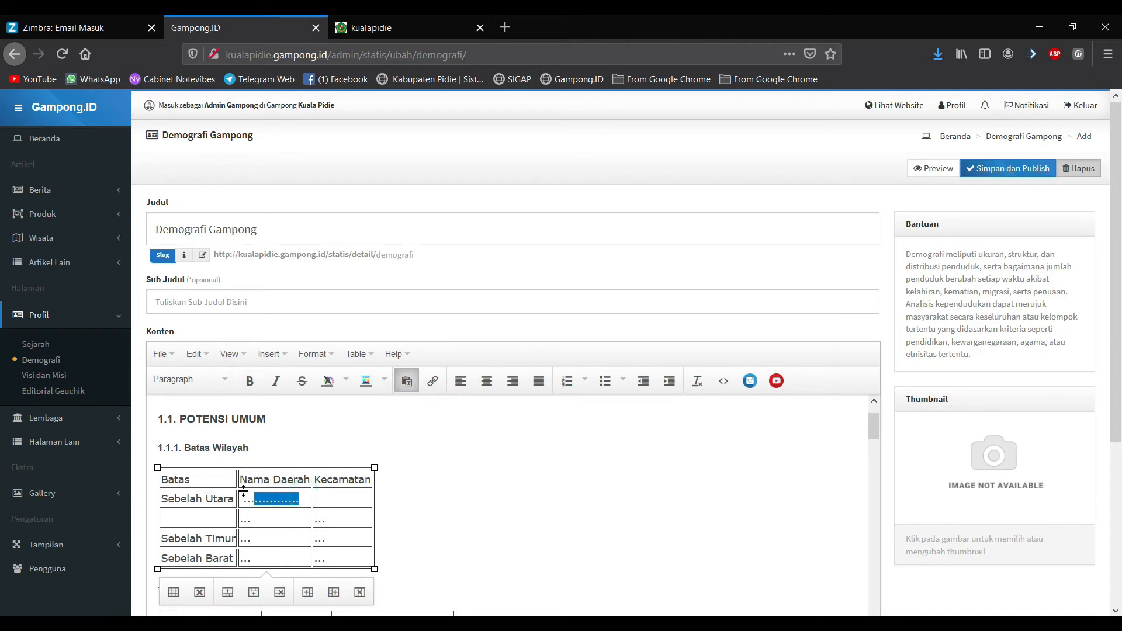
{"action": "left_click", "coordinate": [340, 506]}
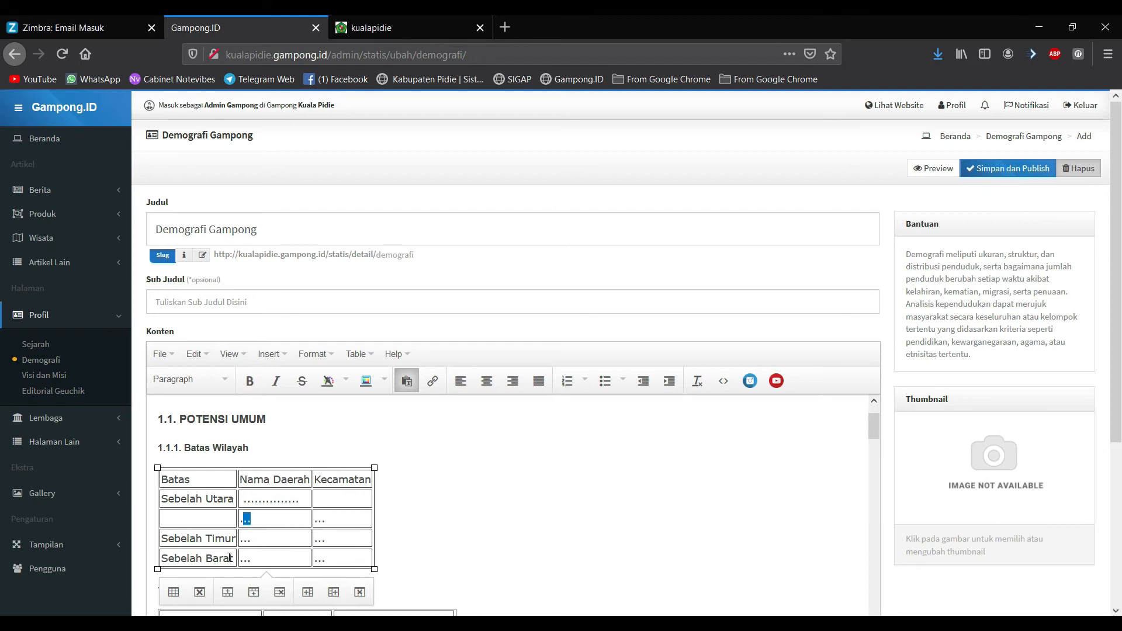
{"action": "scroll", "coordinate": [229, 558], "scroll_direction": "down", "scroll_amount": 2}
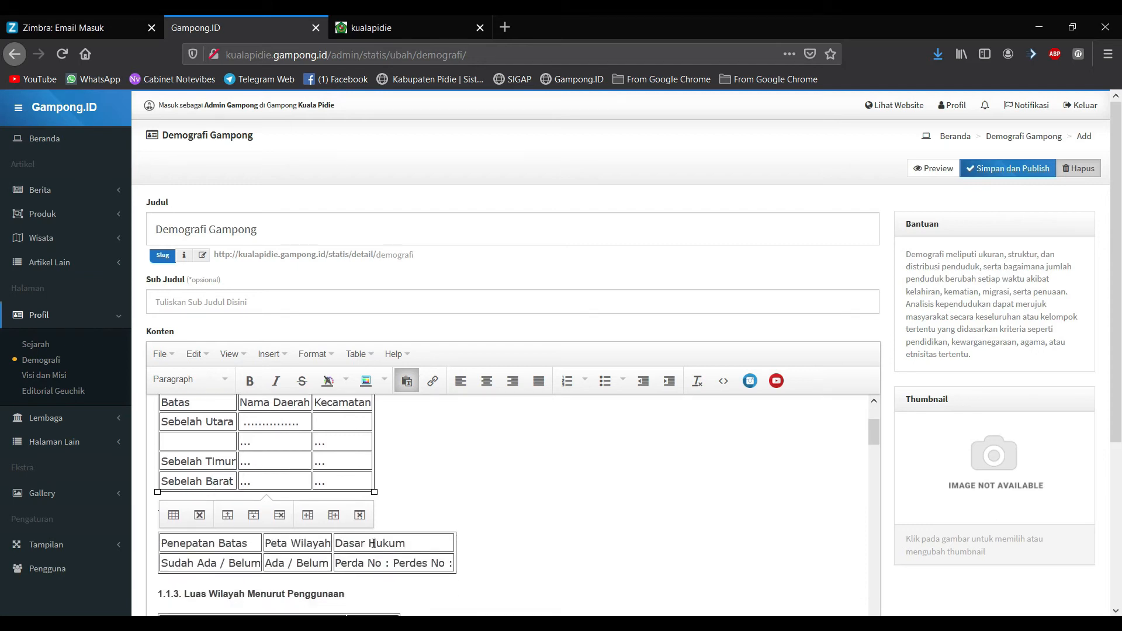
{"action": "left_click", "coordinate": [447, 508]}
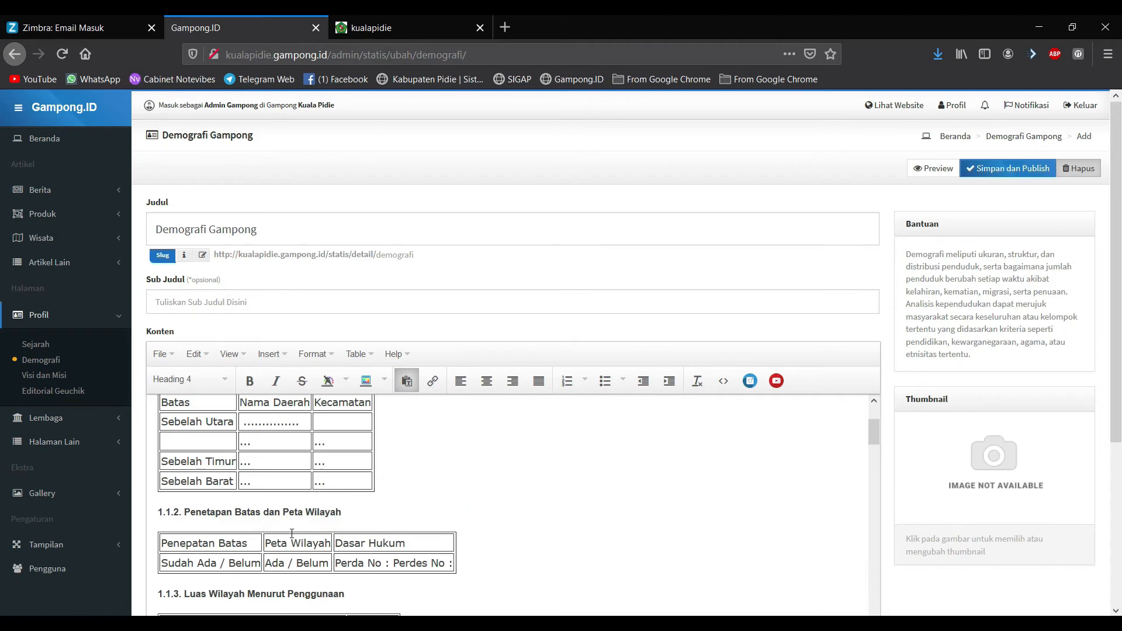
Step: Scroll through the remaining Demografi data tables
{"action": "scroll", "coordinate": [292, 533], "scroll_direction": "down", "scroll_amount": 4}
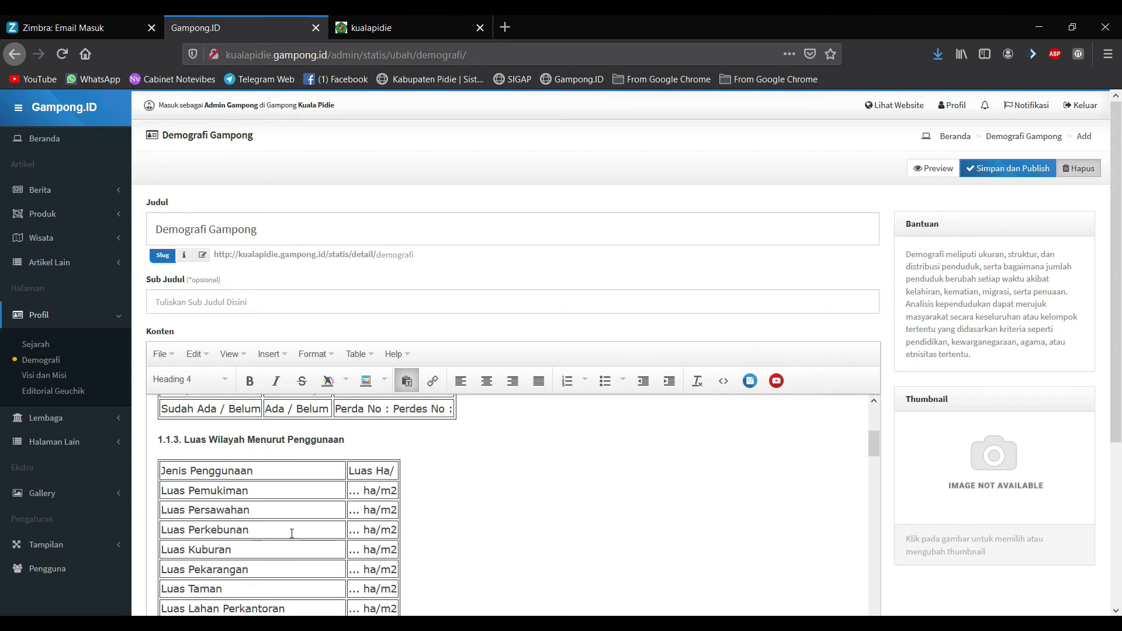
{"action": "scroll", "coordinate": [292, 533], "scroll_direction": "down", "scroll_amount": 5}
{"action": "scroll", "coordinate": [291, 533], "scroll_direction": "down", "scroll_amount": 2}
{"action": "scroll", "coordinate": [332, 517], "scroll_direction": "down", "scroll_amount": 4}
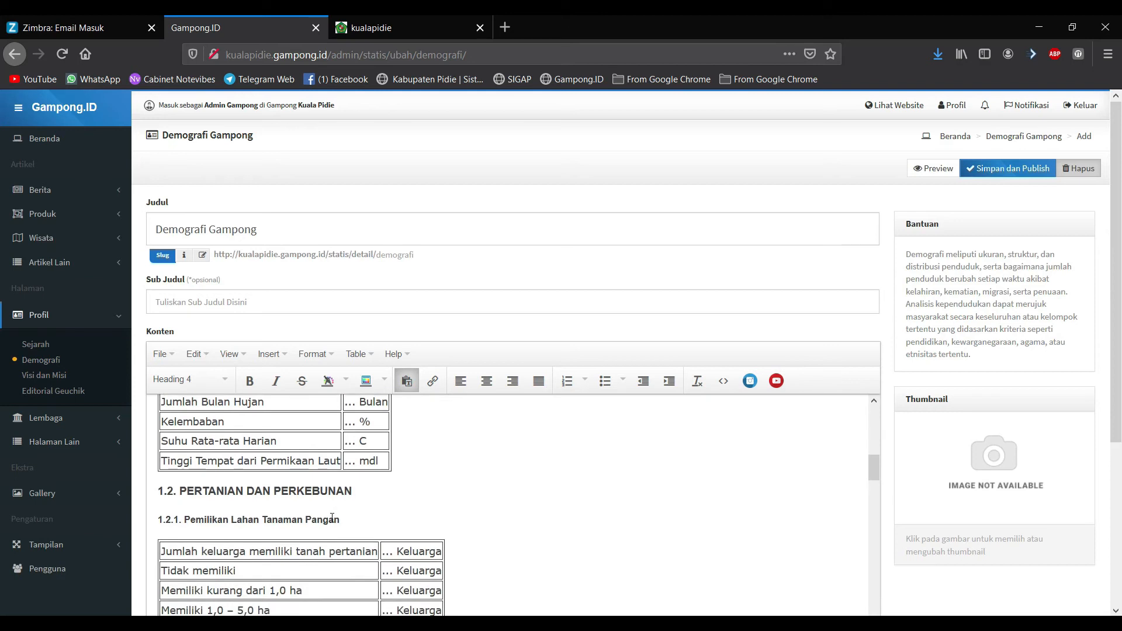
{"action": "scroll", "coordinate": [332, 518], "scroll_direction": "down", "scroll_amount": 6}
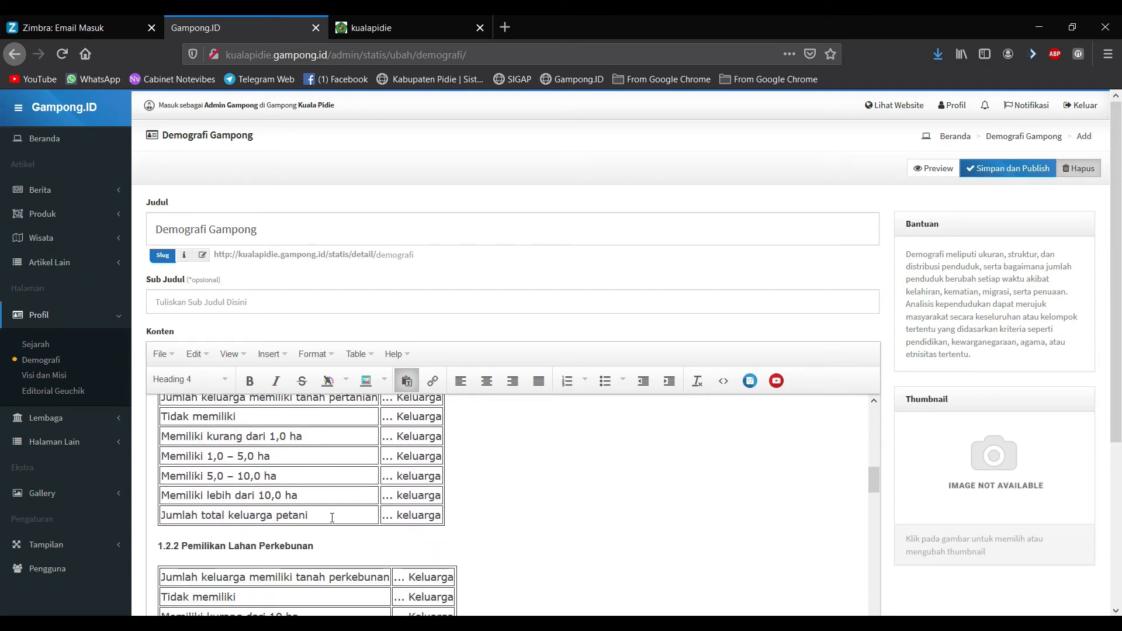
{"action": "scroll", "coordinate": [331, 518], "scroll_direction": "down", "scroll_amount": 6}
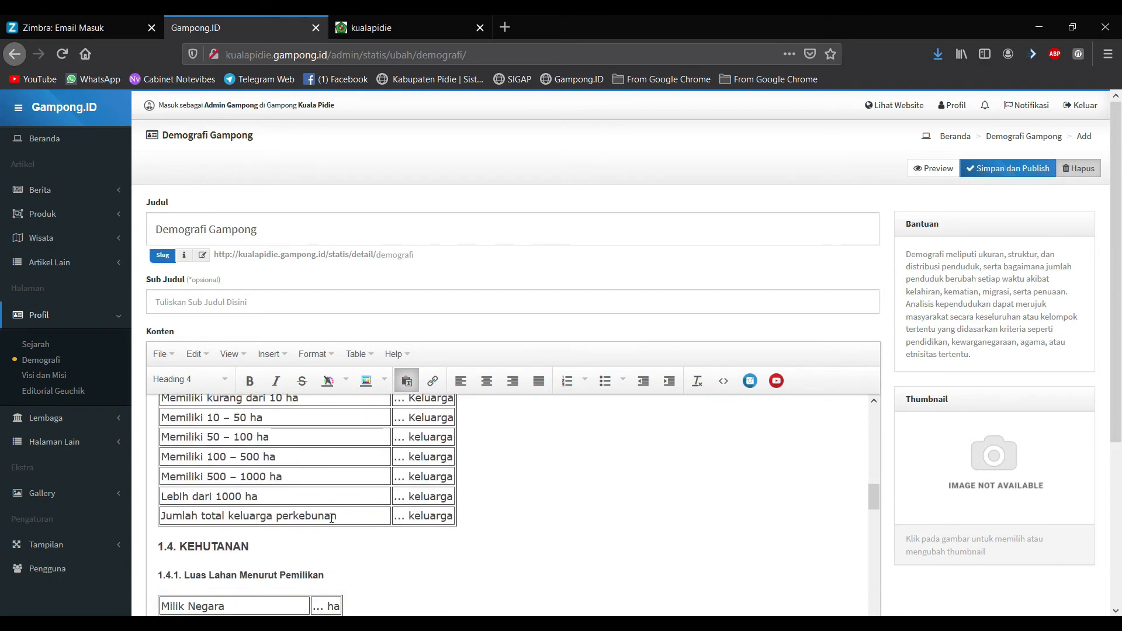
{"action": "scroll", "coordinate": [331, 518], "scroll_direction": "down", "scroll_amount": 10}
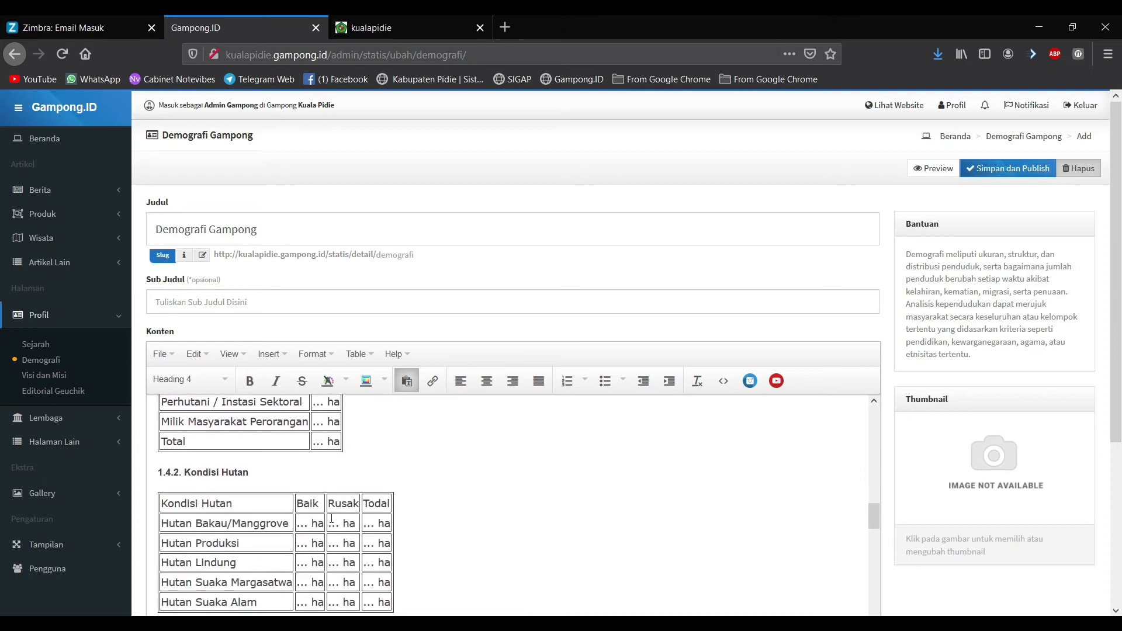
{"action": "scroll", "coordinate": [331, 519], "scroll_direction": "down", "scroll_amount": 12}
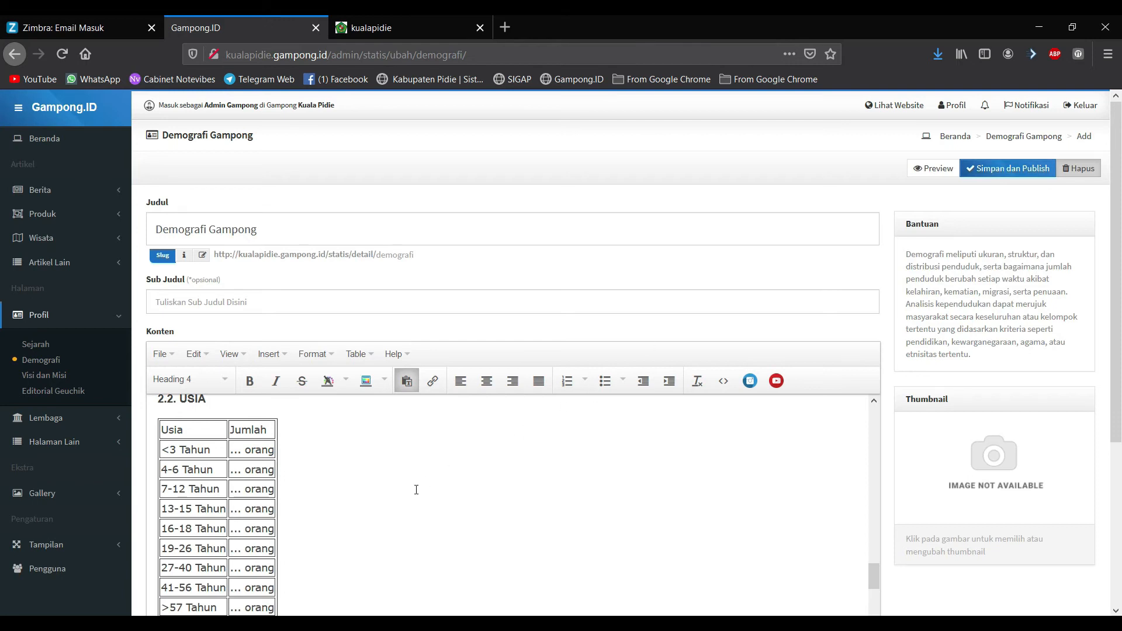
{"action": "scroll", "coordinate": [416, 489], "scroll_direction": "down", "scroll_amount": 15}
{"action": "scroll", "coordinate": [416, 489], "scroll_direction": "down", "scroll_amount": 10}
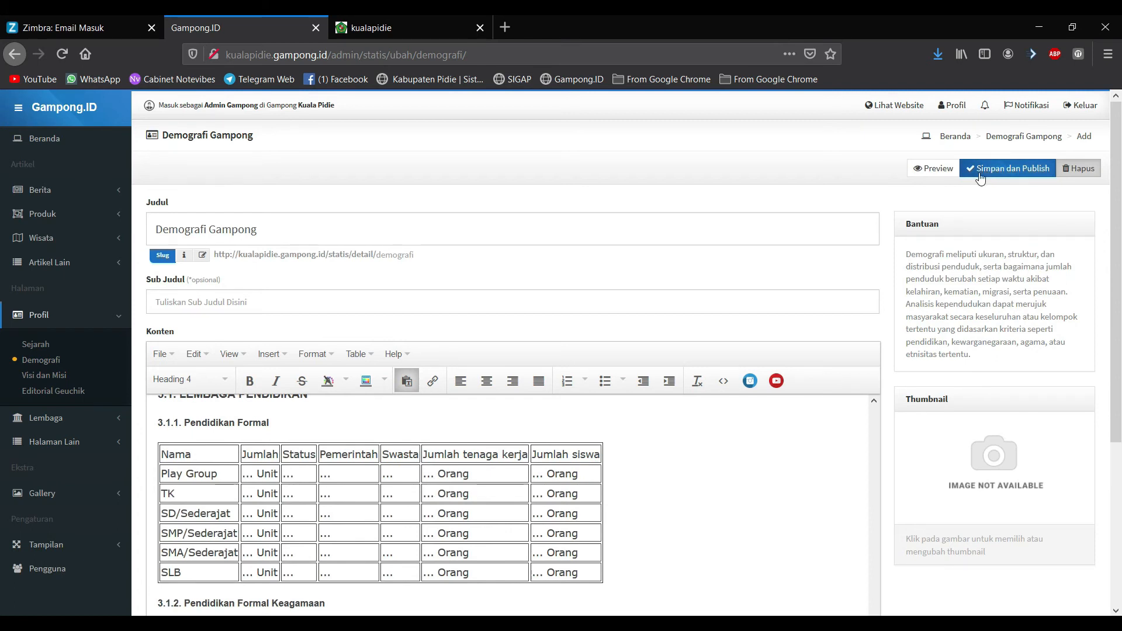
{"action": "scroll", "coordinate": [629, 459], "scroll_direction": "down", "scroll_amount": 5}
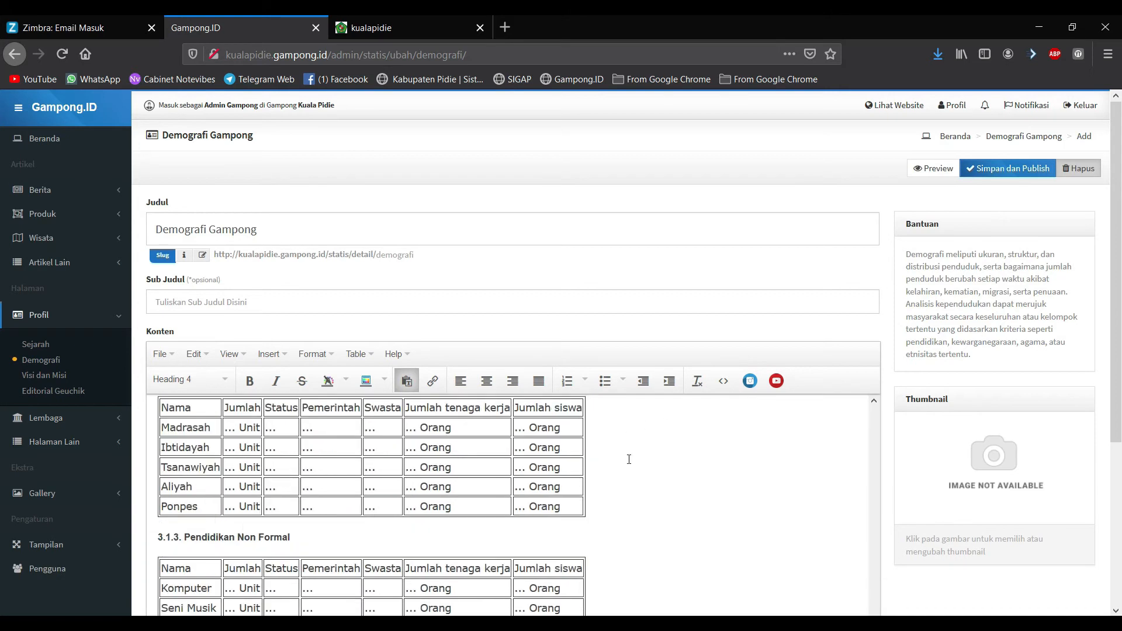
{"action": "scroll", "coordinate": [647, 384], "scroll_direction": "down", "scroll_amount": 4}
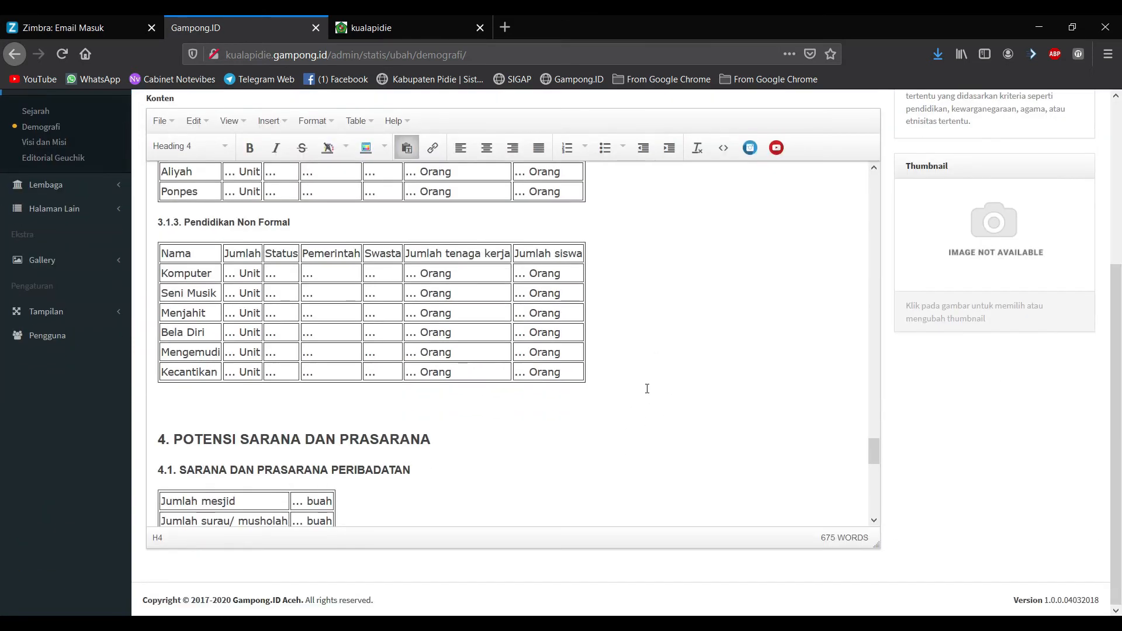
Step: Load the public home page at kualapidie.gampong.id in the other tab
{"action": "left_click", "coordinate": [404, 27]}
{"action": "left_click_drag", "start_coordinate": [328, 55], "coordinate": [958, 145]}
{"action": "key", "text": "BackSpace"}
{"action": "key", "text": "Return"}
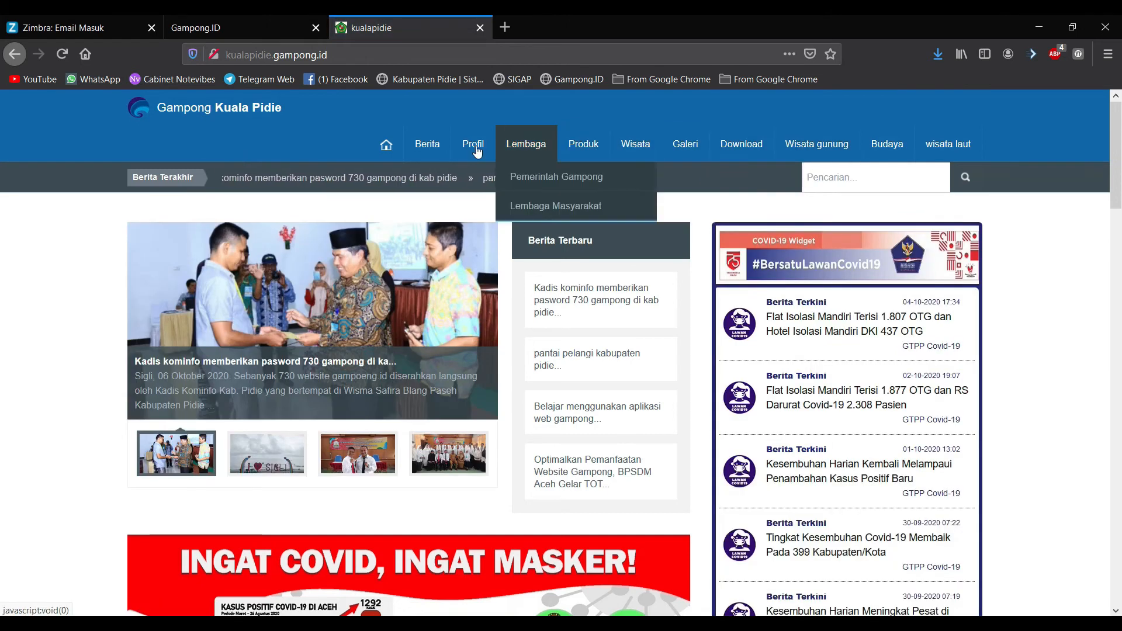
Step: Open the public Demografi page and look at its Batas Wilayah table
{"action": "mouse_move", "coordinate": [474, 149]}
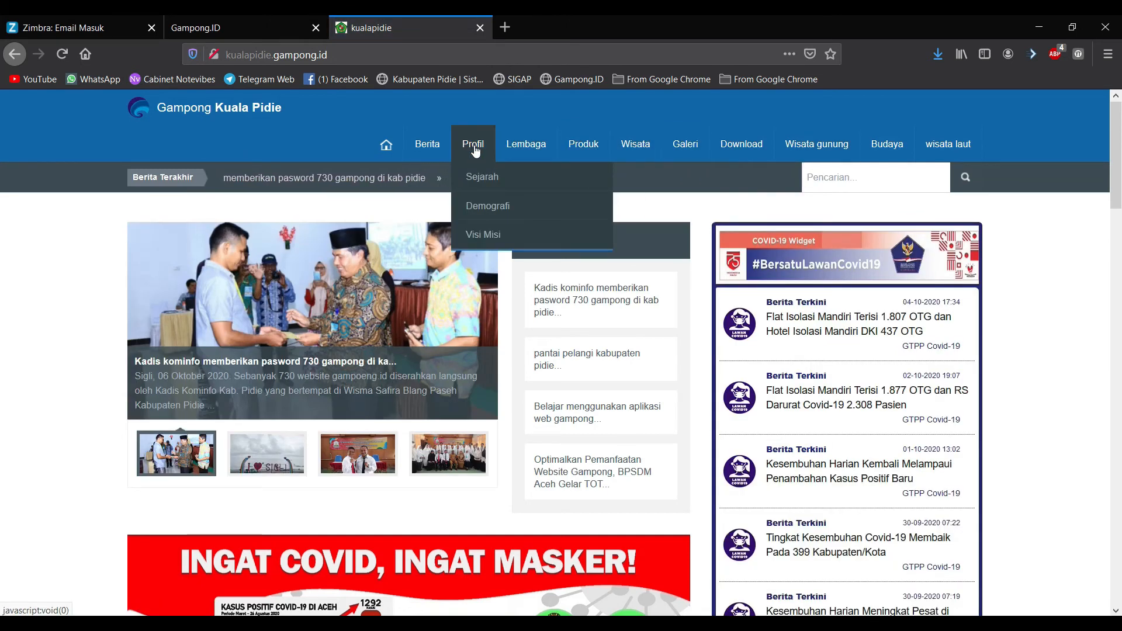
{"action": "left_click", "coordinate": [490, 207]}
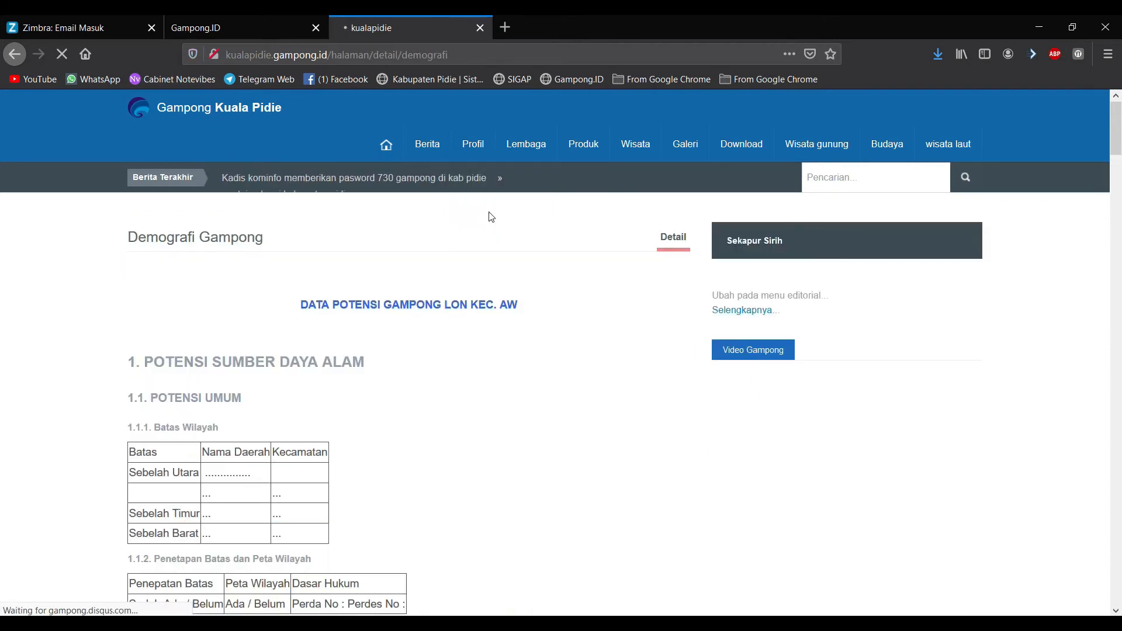
{"action": "scroll", "coordinate": [233, 462], "scroll_direction": "down", "scroll_amount": 2}
{"action": "left_click_drag", "start_coordinate": [136, 395], "coordinate": [279, 458]}
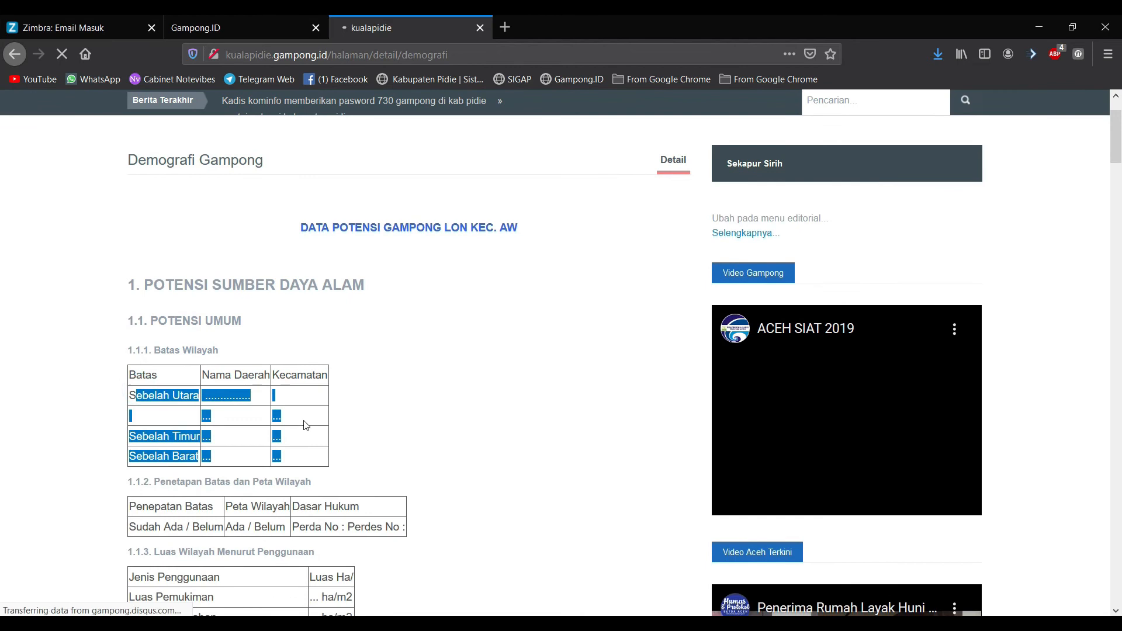
{"action": "left_click", "coordinate": [392, 414]}
Step: Scroll through the public Demografi tables, then return to the admin Demografi editor
{"action": "scroll", "coordinate": [383, 456], "scroll_direction": "down", "scroll_amount": 3}
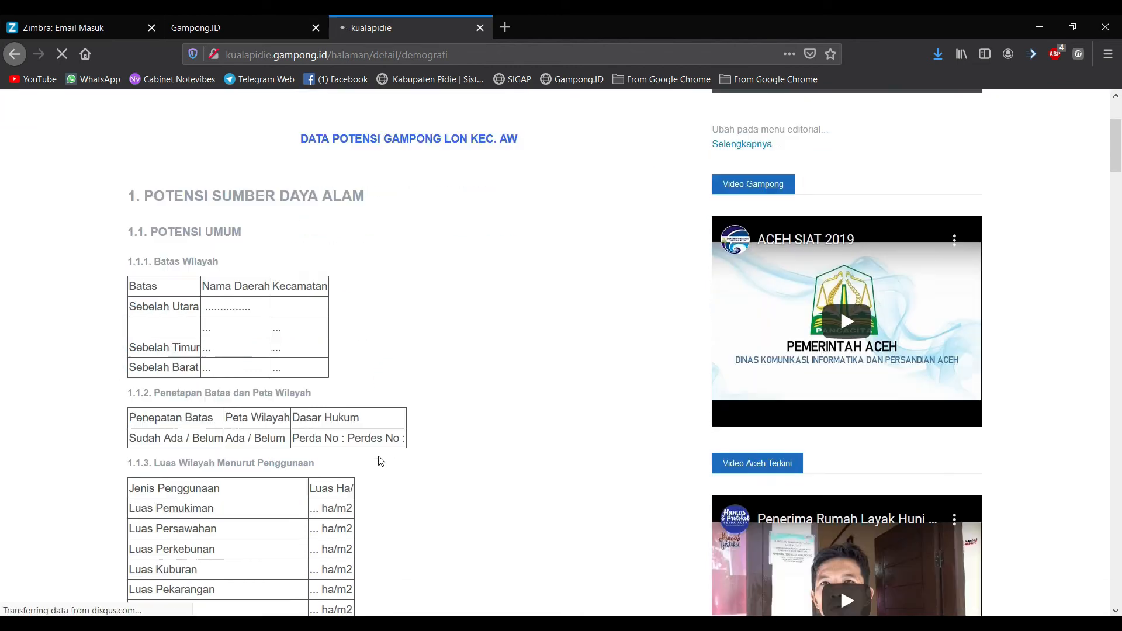
{"action": "scroll", "coordinate": [361, 434], "scroll_direction": "up", "scroll_amount": 3}
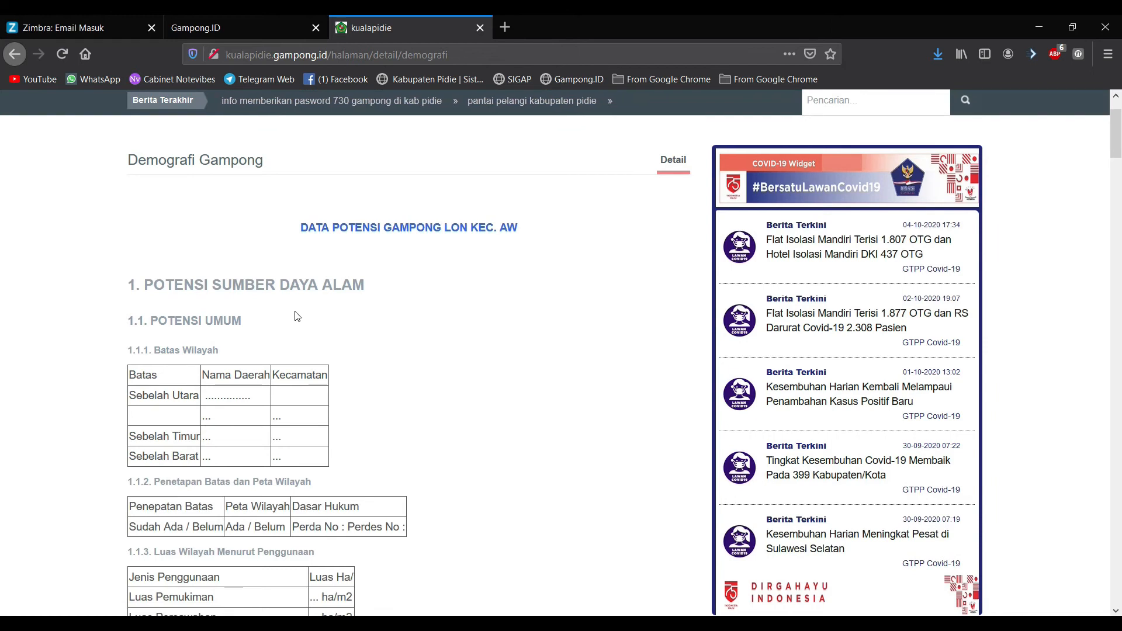
{"action": "scroll", "coordinate": [295, 316], "scroll_direction": "down", "scroll_amount": 1}
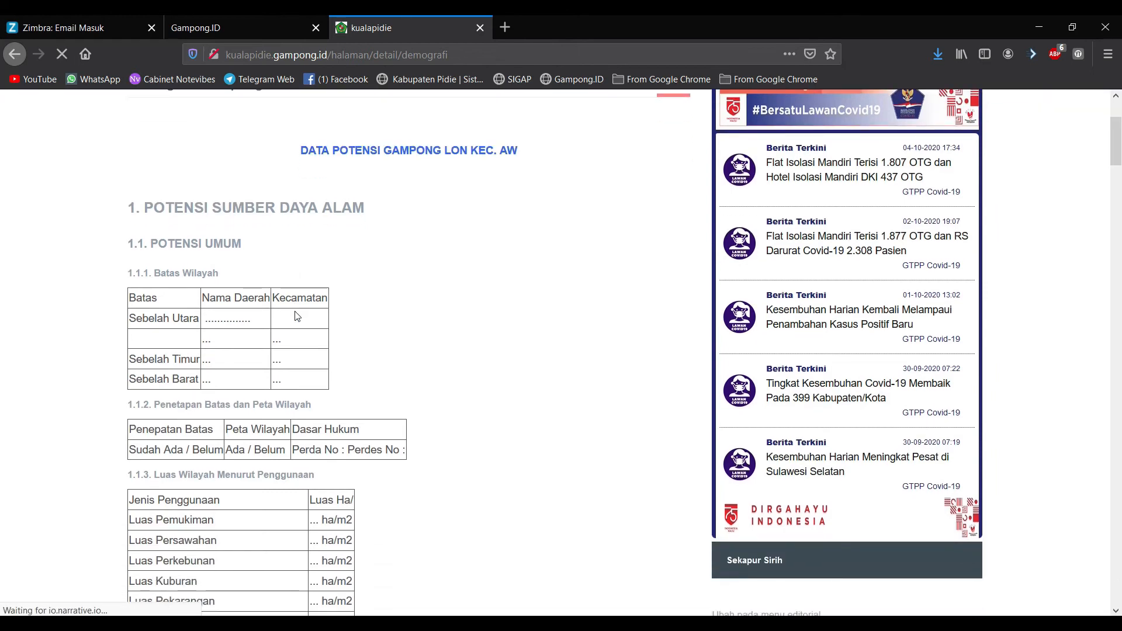
{"action": "scroll", "coordinate": [296, 316], "scroll_direction": "down", "scroll_amount": 4}
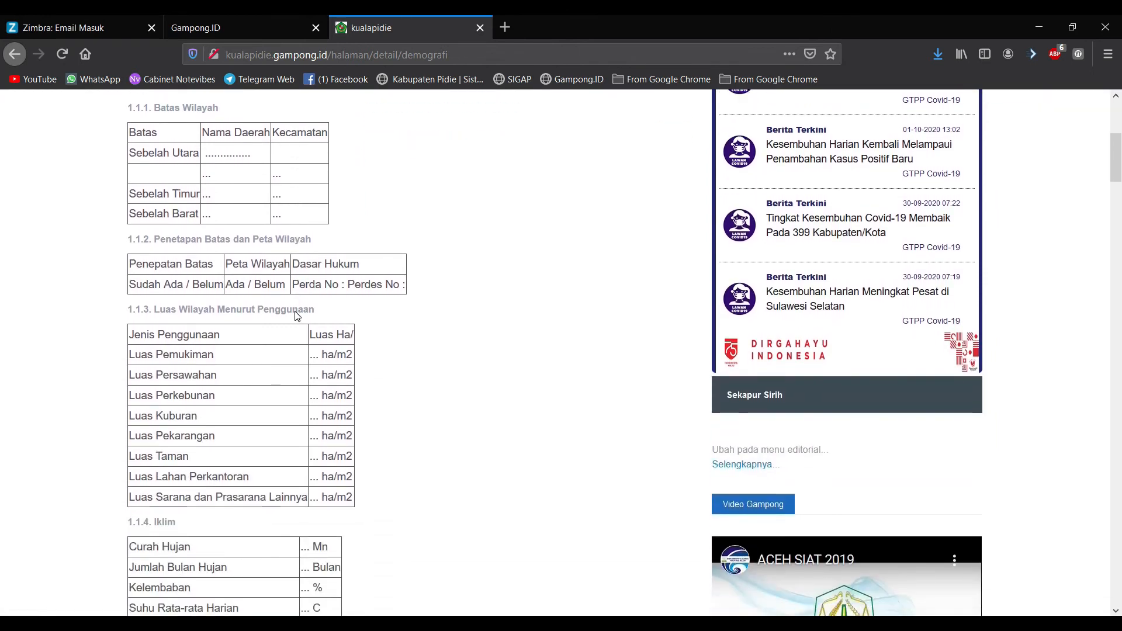
{"action": "scroll", "coordinate": [296, 313], "scroll_direction": "down", "scroll_amount": 5}
{"action": "left_click", "coordinate": [208, 20]}
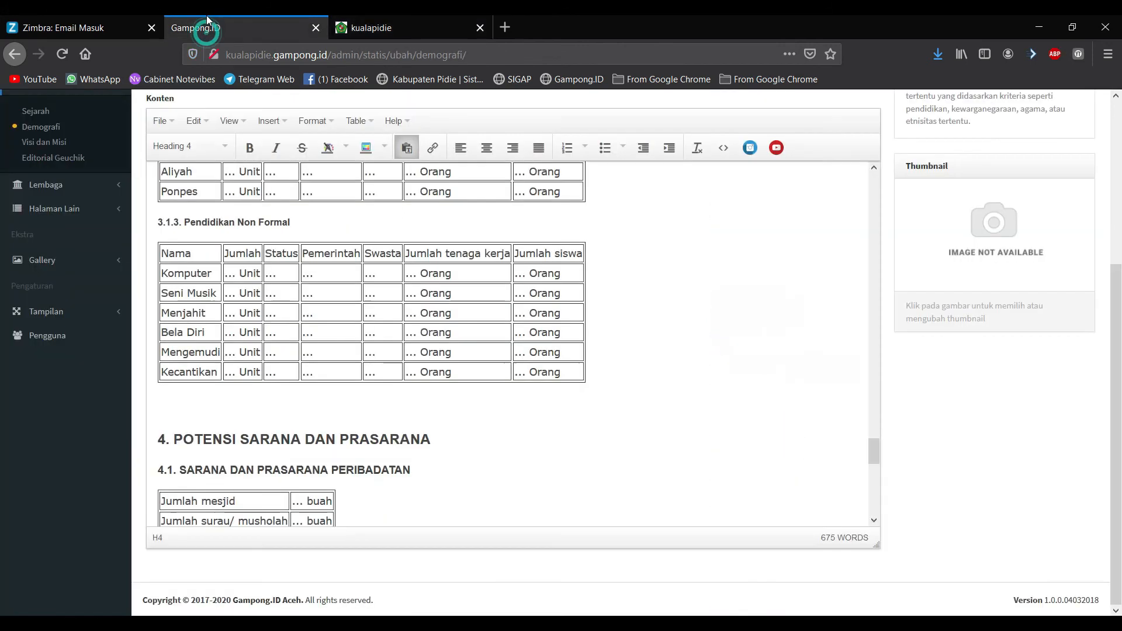
Step: Under Tampilan, view the Tema and Konfigurasi pages, ending on Menu settings
{"action": "left_click", "coordinate": [56, 315]}
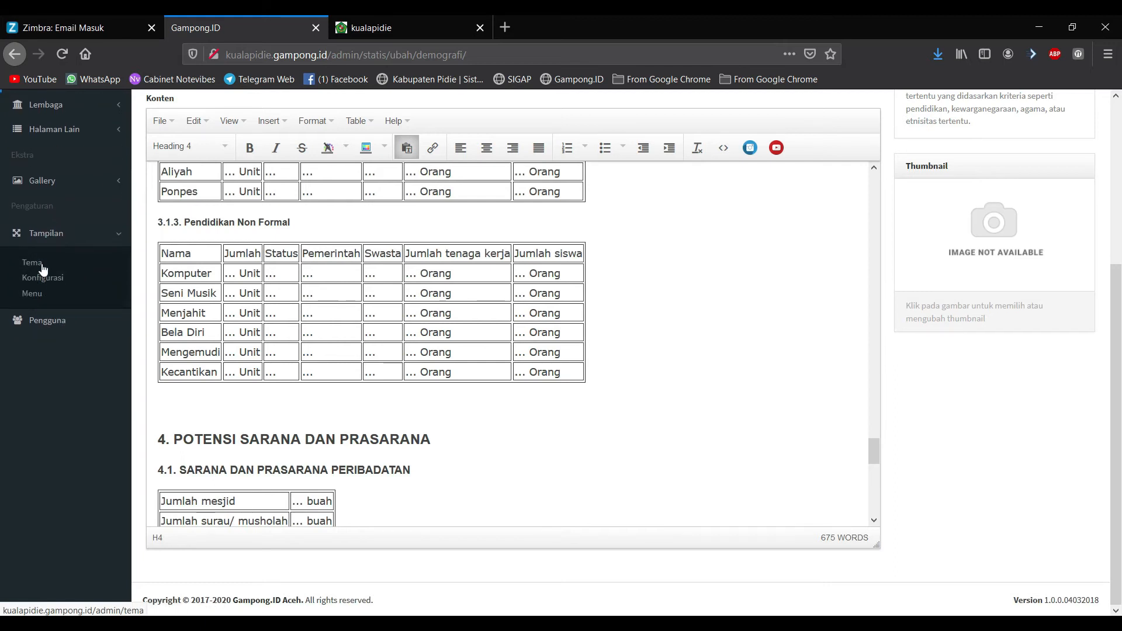
{"action": "left_click", "coordinate": [42, 268]}
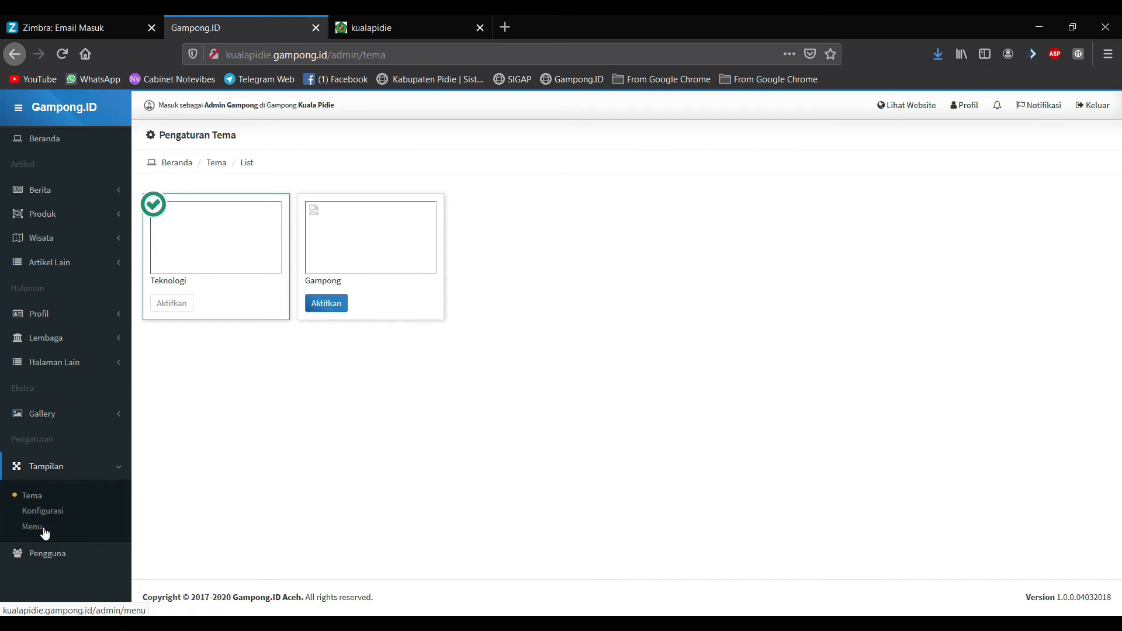
{"action": "left_click", "coordinate": [56, 512]}
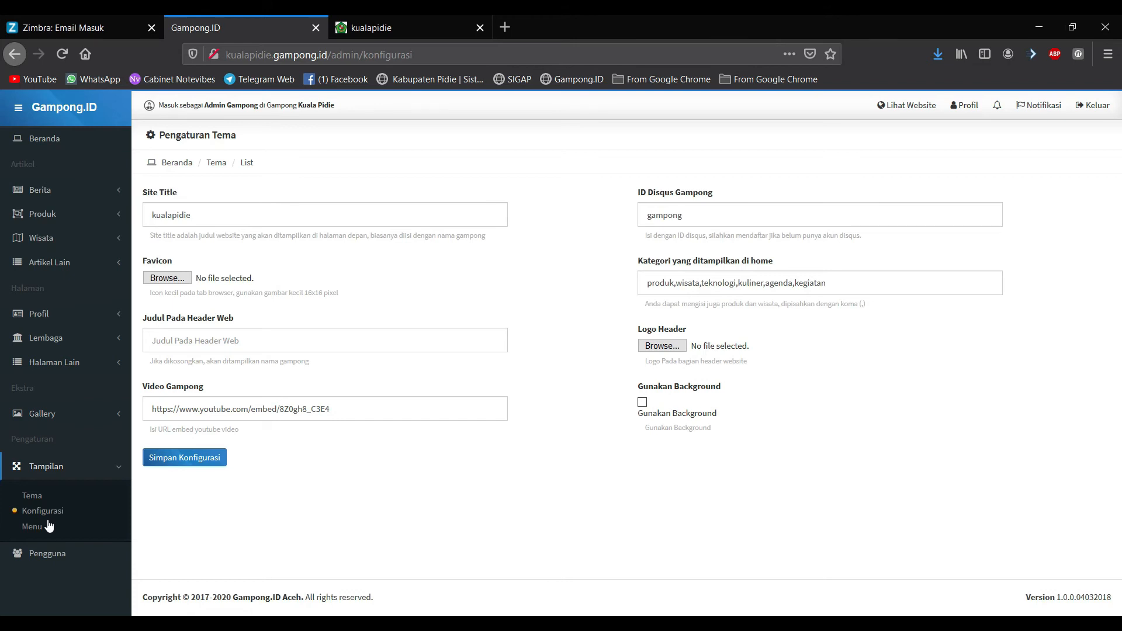
{"action": "left_click", "coordinate": [45, 528]}
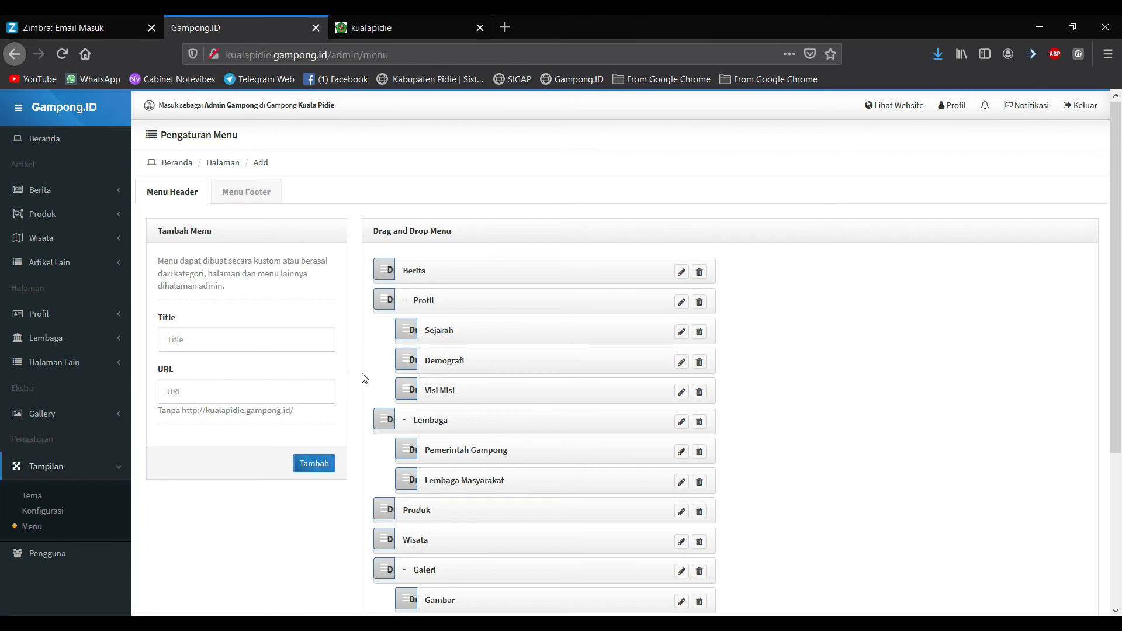
Step: Load the kualapidie.gampong.id home page in the public site tab
{"action": "scroll", "coordinate": [532, 464], "scroll_direction": "down", "scroll_amount": 4}
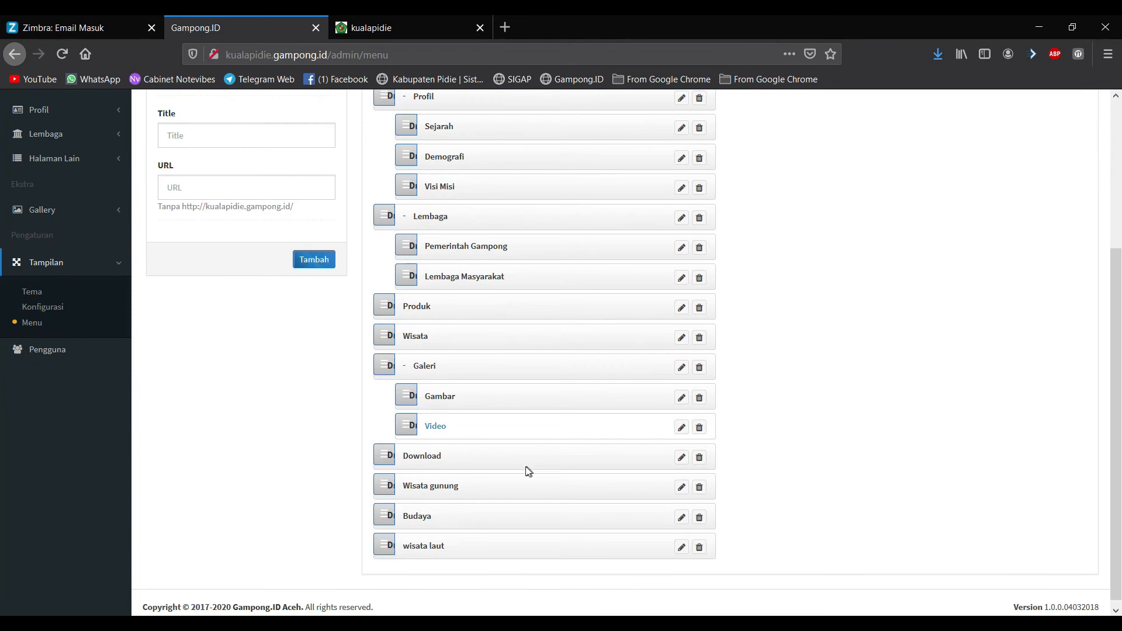
{"action": "scroll", "coordinate": [479, 529], "scroll_direction": "up", "scroll_amount": 5}
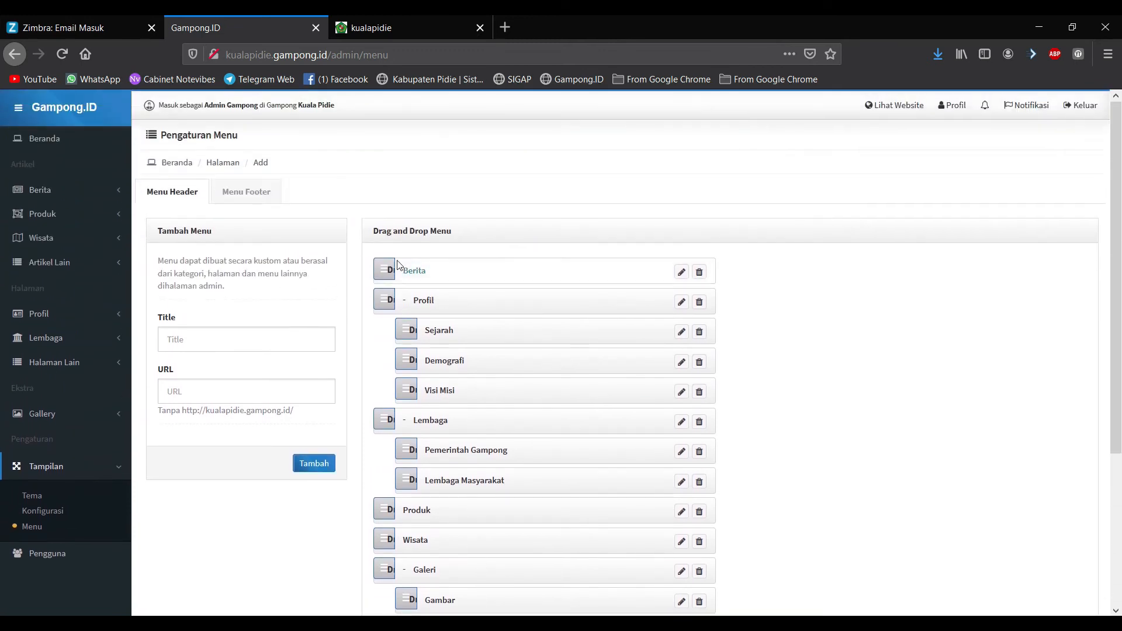
{"action": "left_click", "coordinate": [419, 28]}
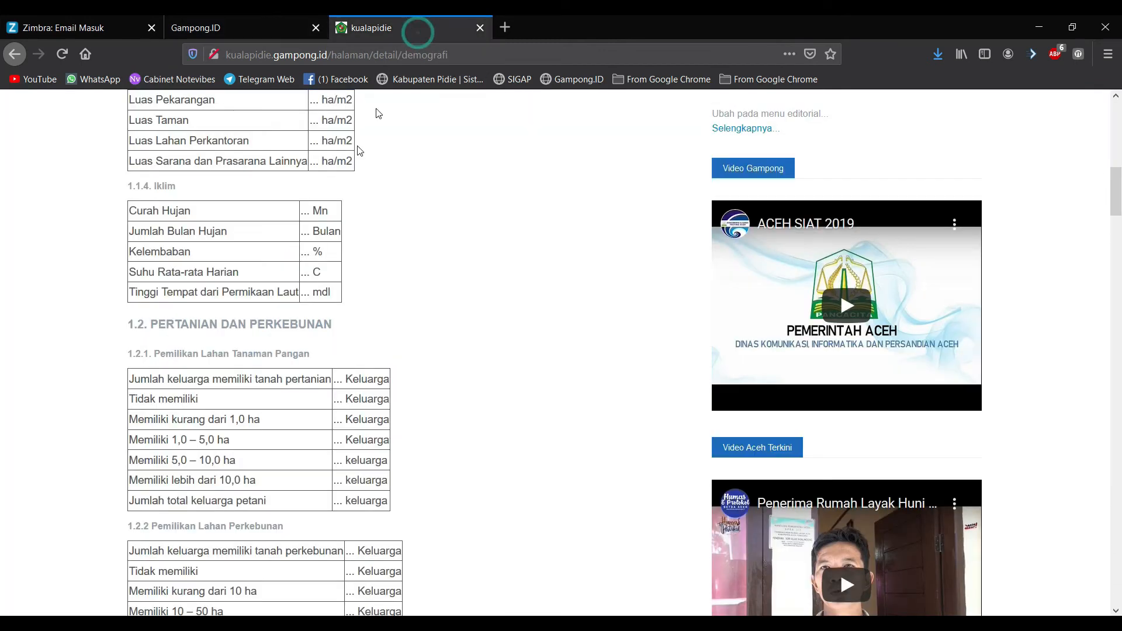
{"action": "scroll", "coordinate": [350, 154], "scroll_direction": "up", "scroll_amount": 6}
{"action": "left_click_drag", "start_coordinate": [328, 51], "coordinate": [805, 107]}
{"action": "key", "text": "BackSpace"}
{"action": "key", "text": "Return"}
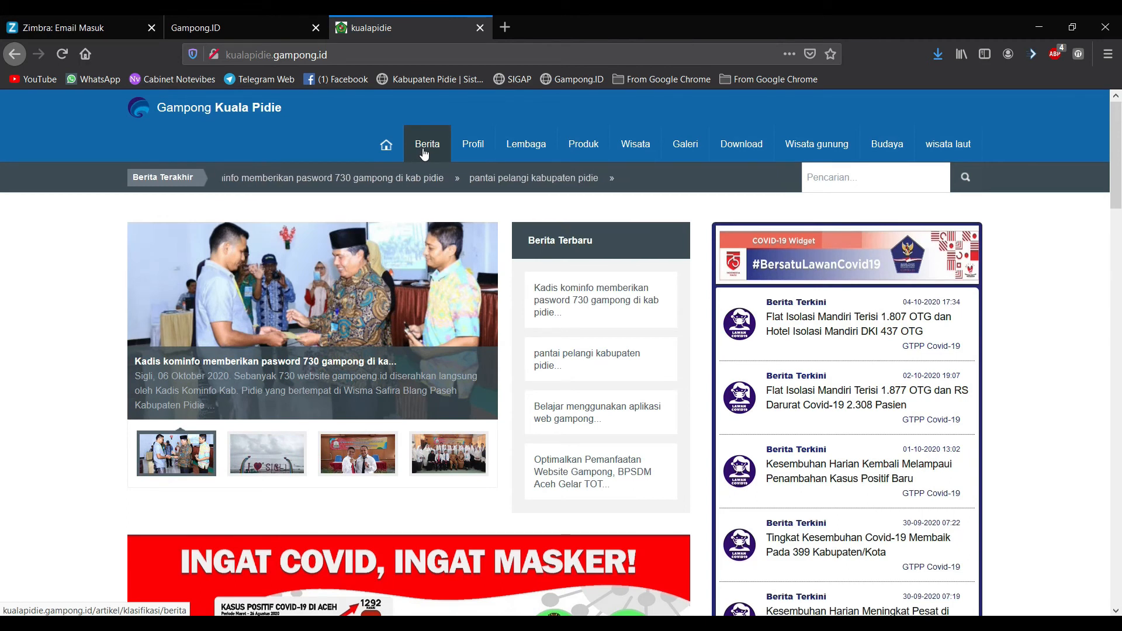
Step: Compare the public navigation menus with the admin menu list, then open Berita
{"action": "mouse_move", "coordinate": [462, 154]}
{"action": "mouse_move", "coordinate": [509, 152]}
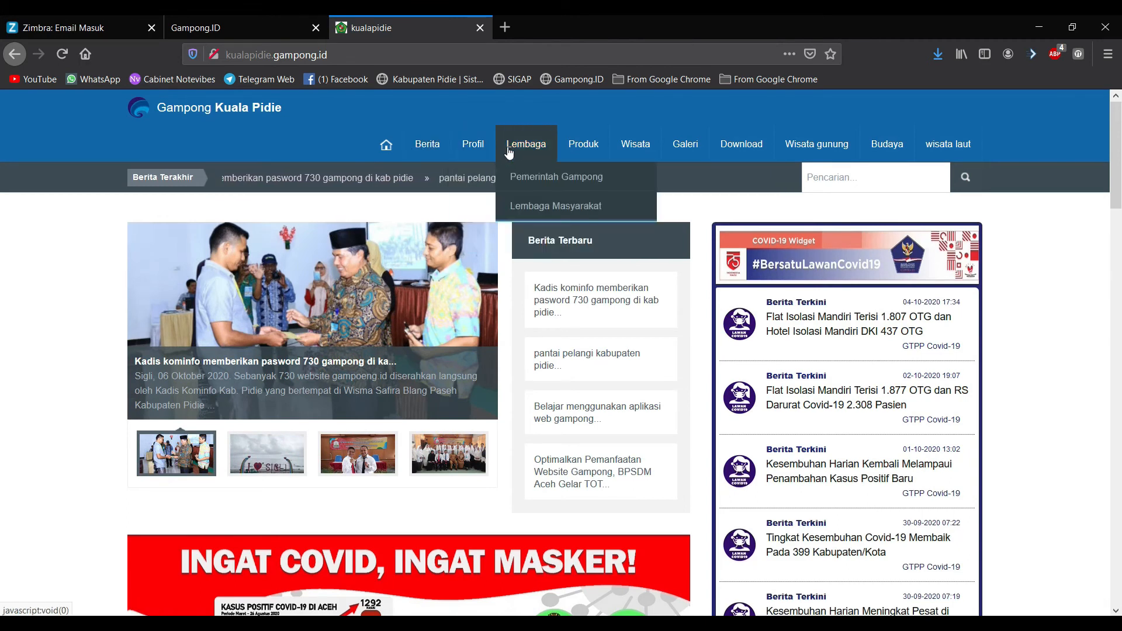
{"action": "mouse_move", "coordinate": [687, 152]}
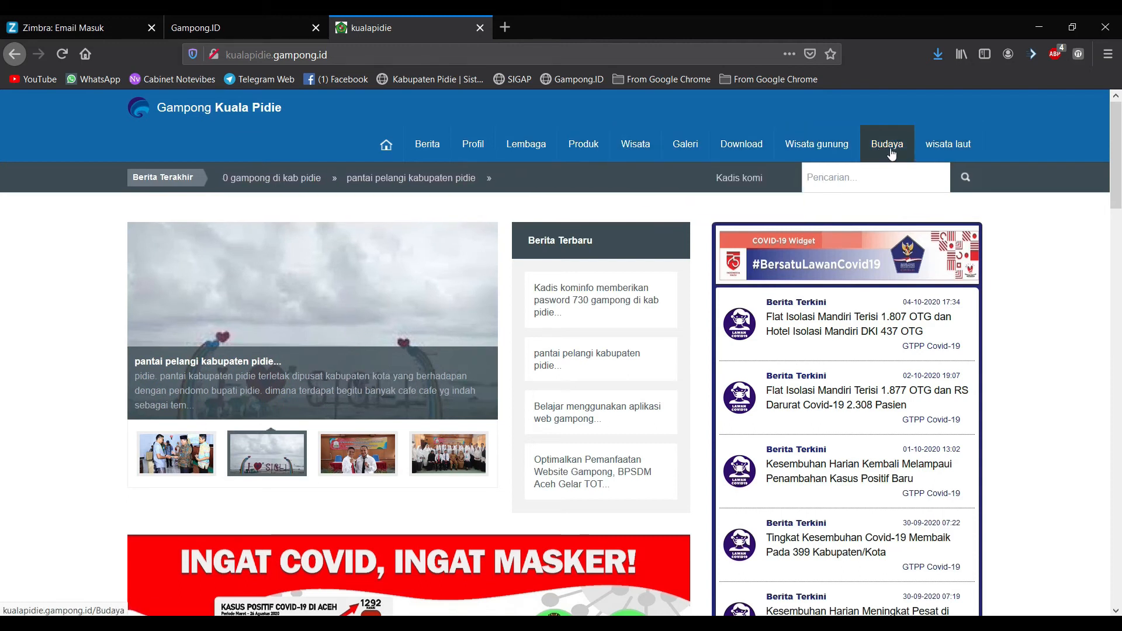
{"action": "left_click", "coordinate": [268, 18]}
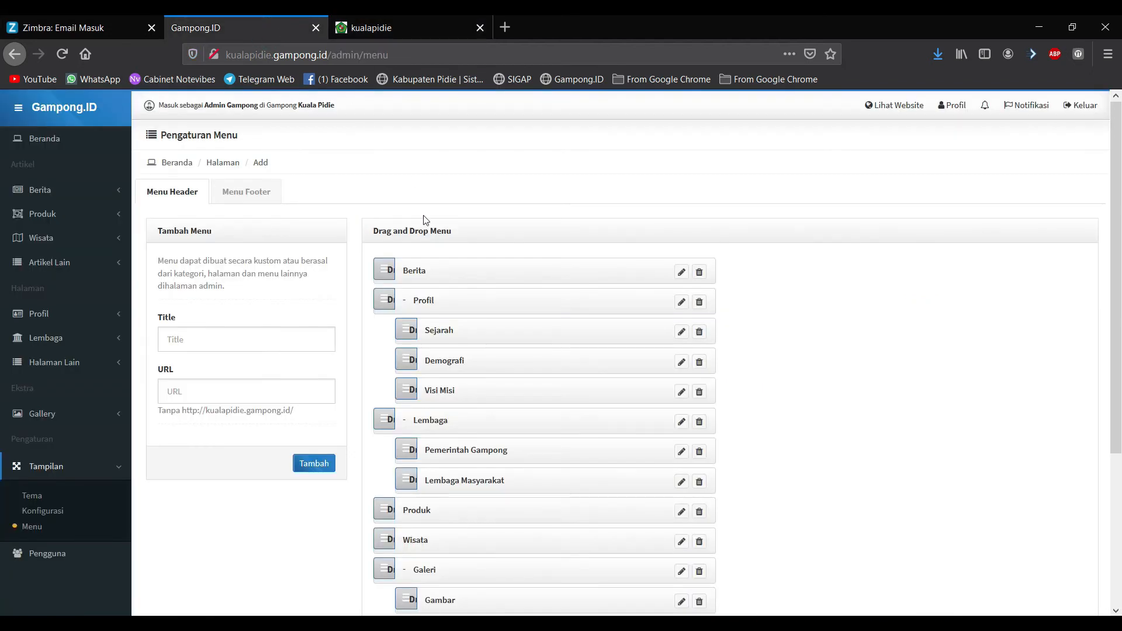
{"action": "left_click", "coordinate": [376, 21]}
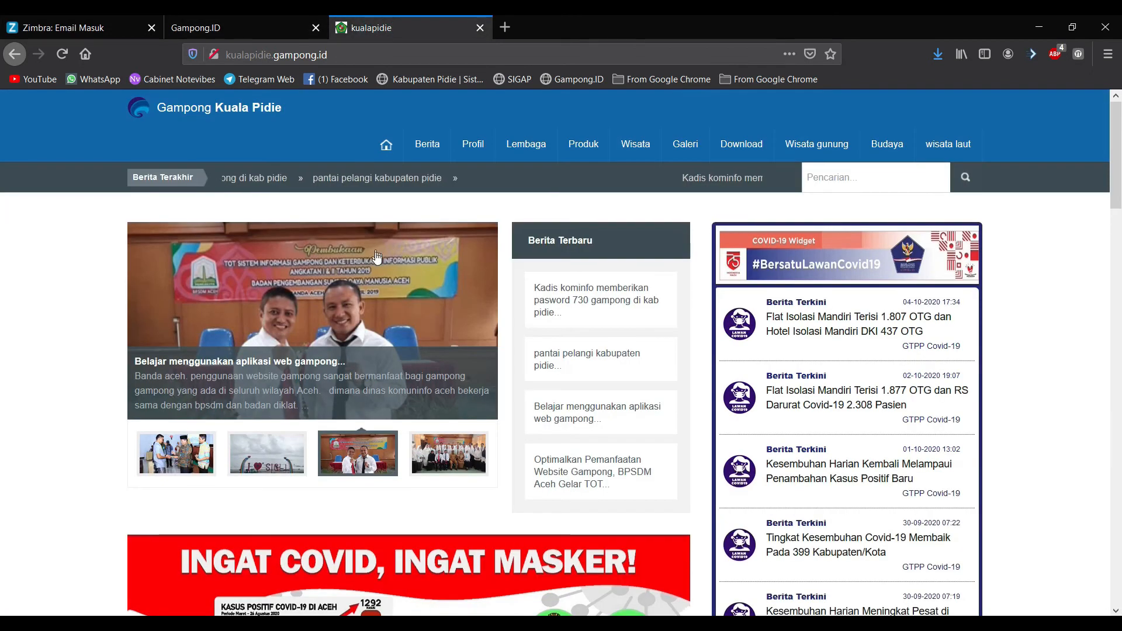
{"action": "left_click", "coordinate": [437, 150]}
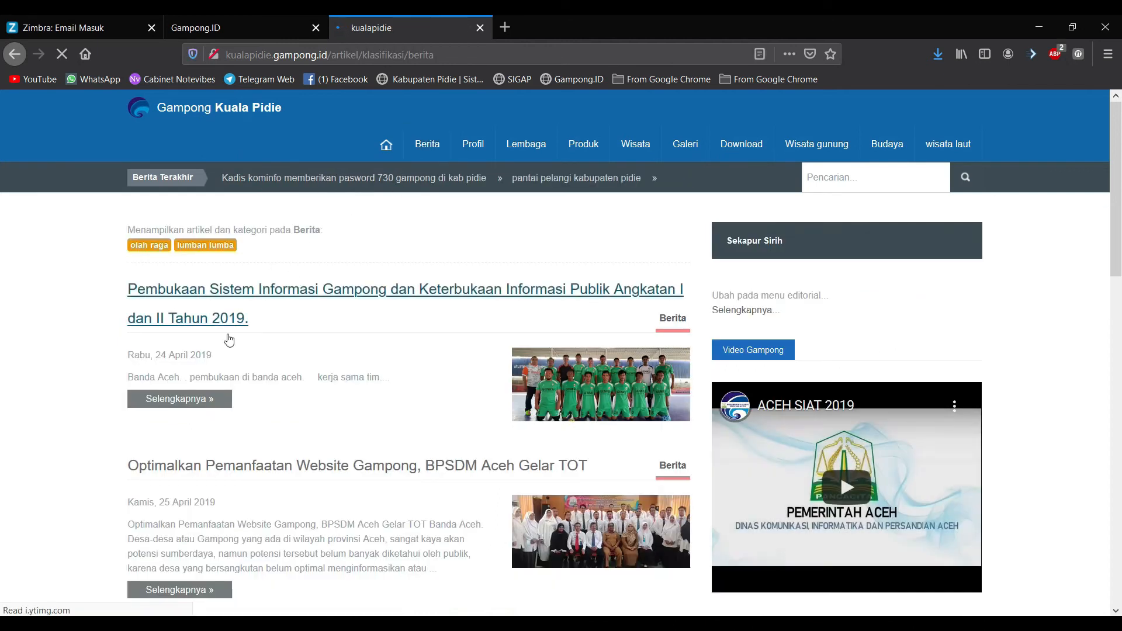
{"action": "mouse_move", "coordinate": [483, 137]}
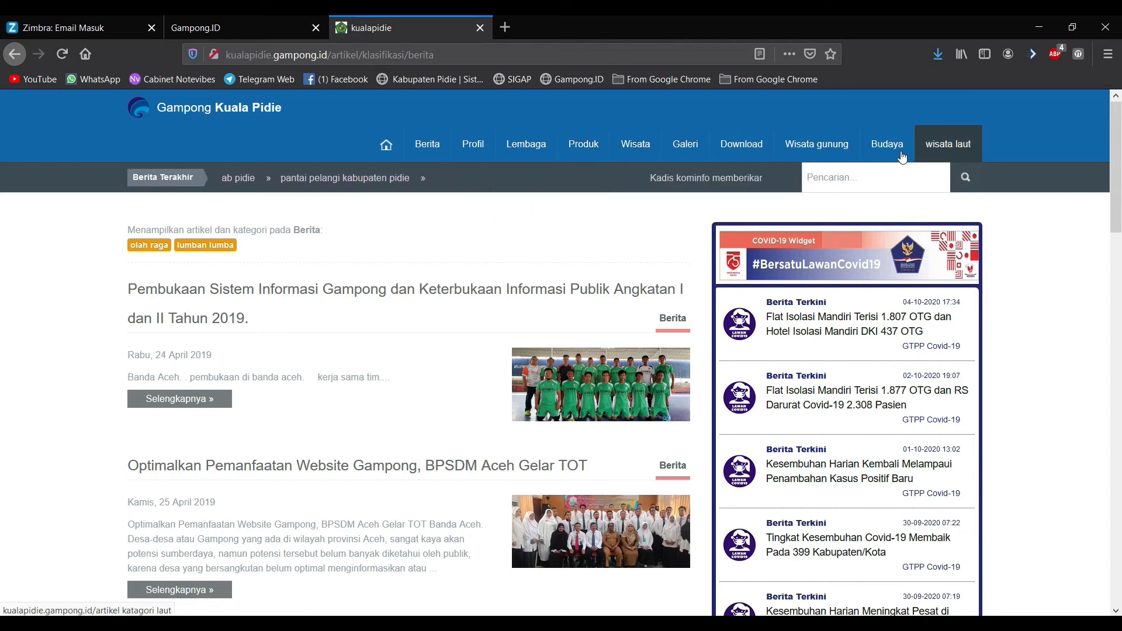
Step: Reload Tampilan > Menu in the admin and open the Wisata gunung item for editing
{"action": "left_click", "coordinate": [264, 22]}
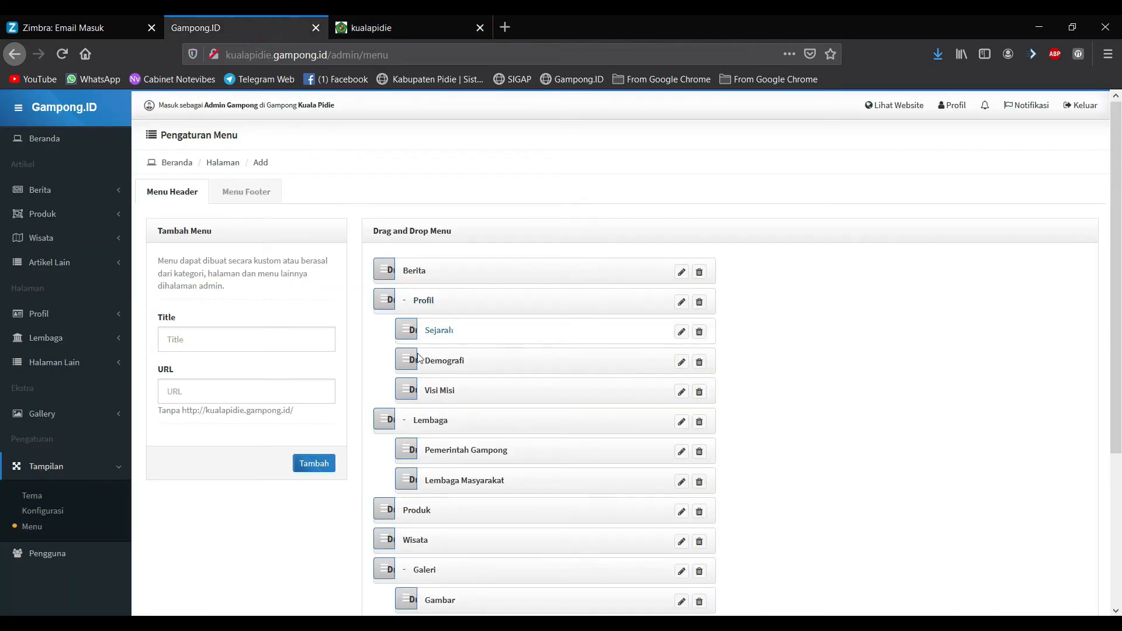
{"action": "scroll", "coordinate": [373, 381], "scroll_direction": "down", "scroll_amount": 3}
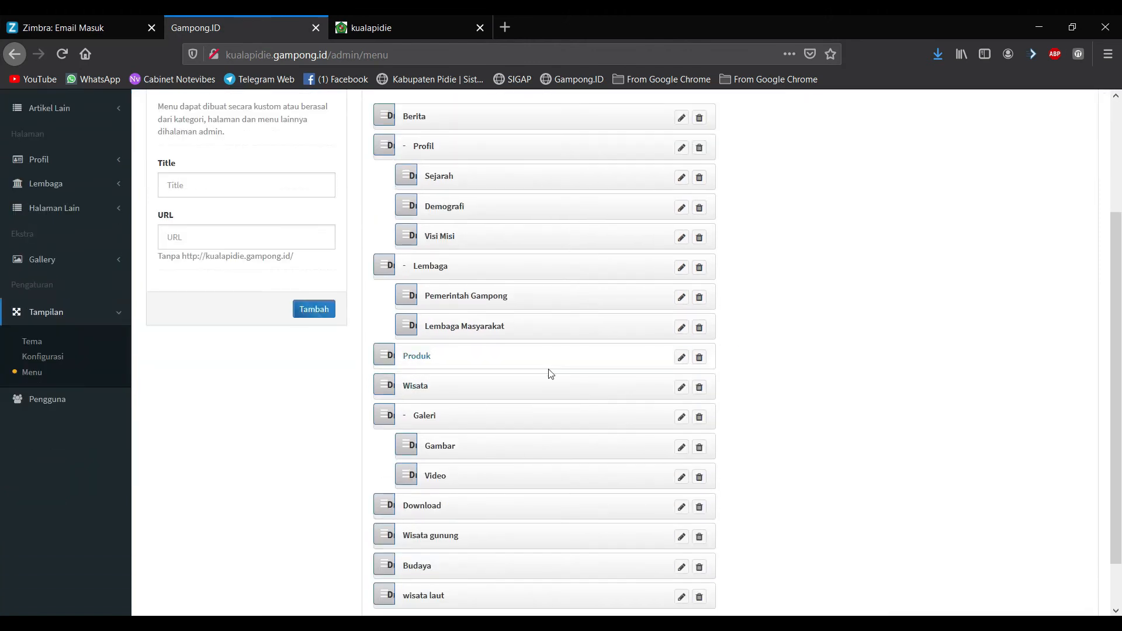
{"action": "scroll", "coordinate": [401, 368], "scroll_direction": "down", "scroll_amount": 1}
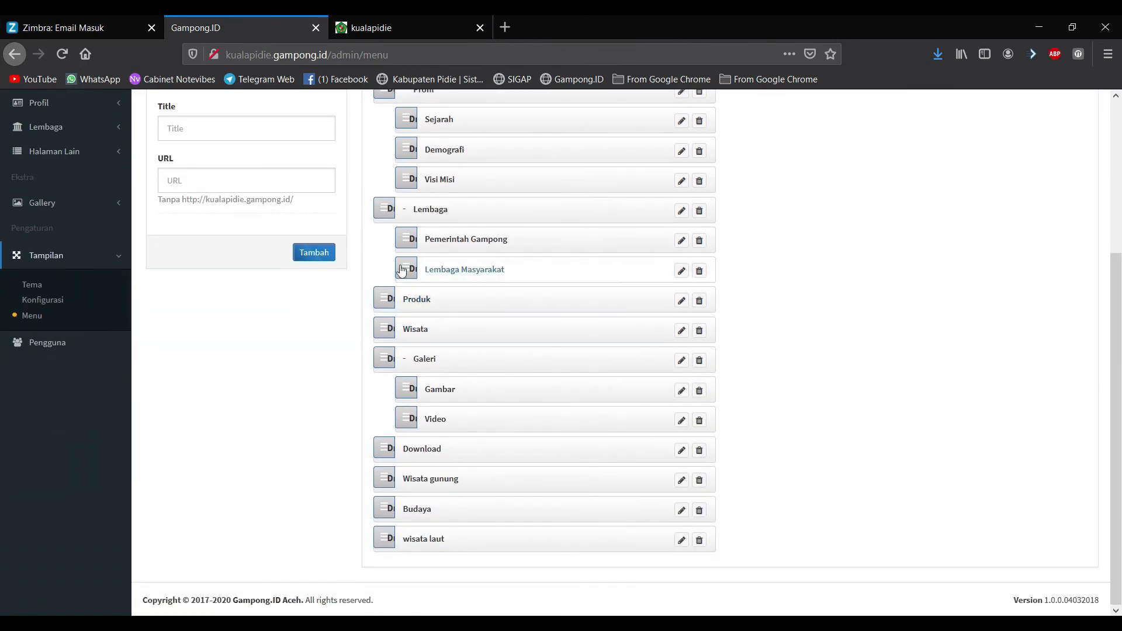
{"action": "scroll", "coordinate": [445, 238], "scroll_direction": "up", "scroll_amount": 4}
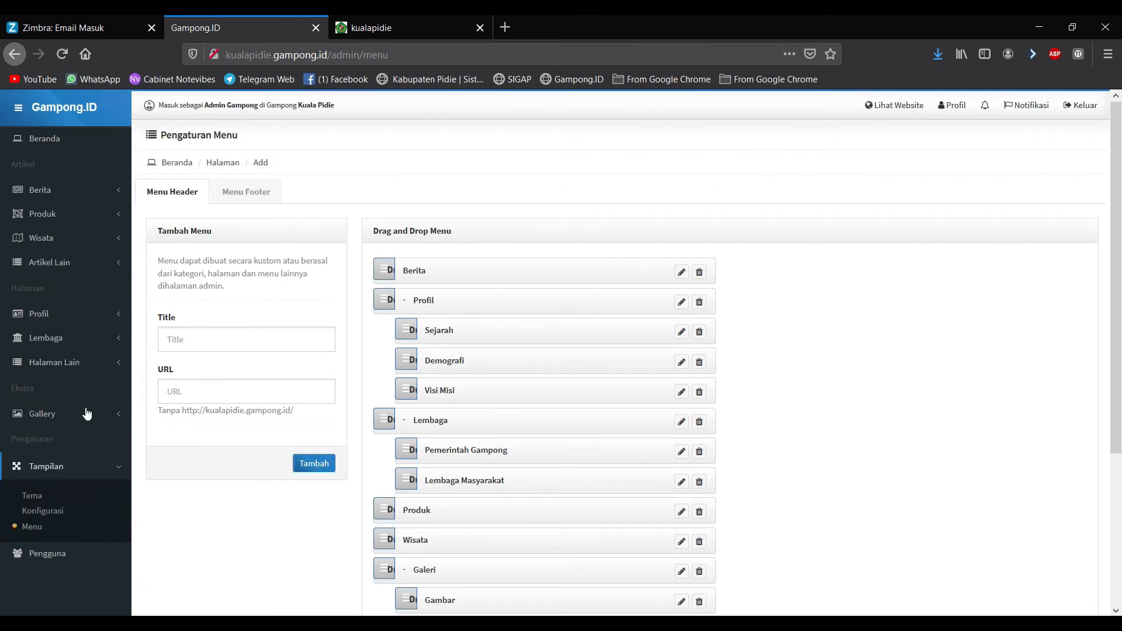
{"action": "left_click", "coordinate": [45, 467]}
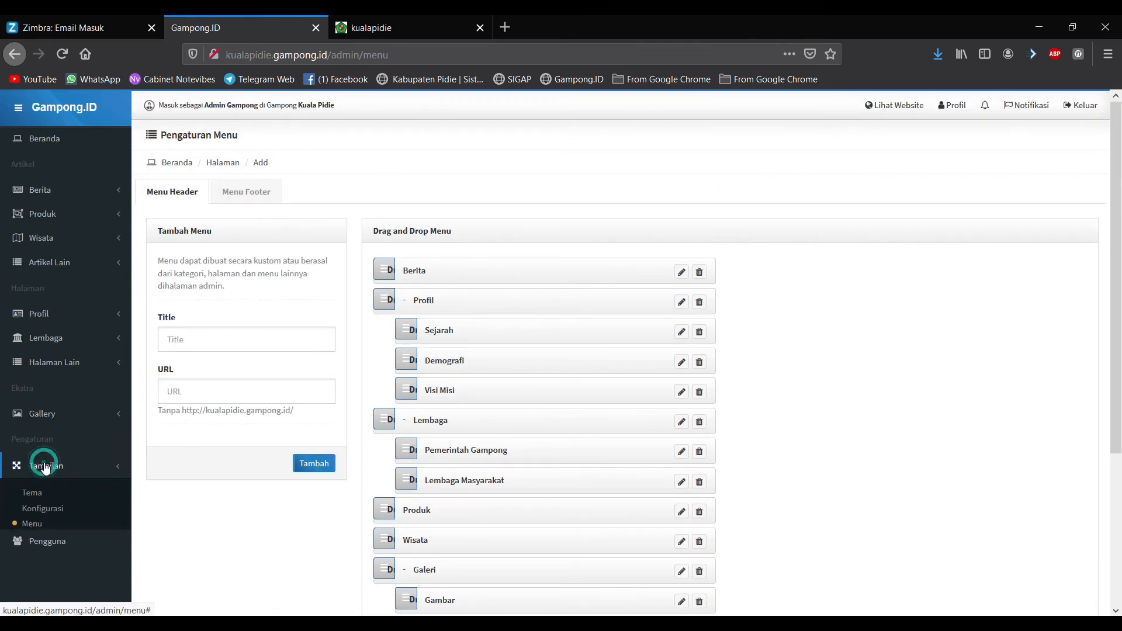
{"action": "left_click", "coordinate": [46, 468]}
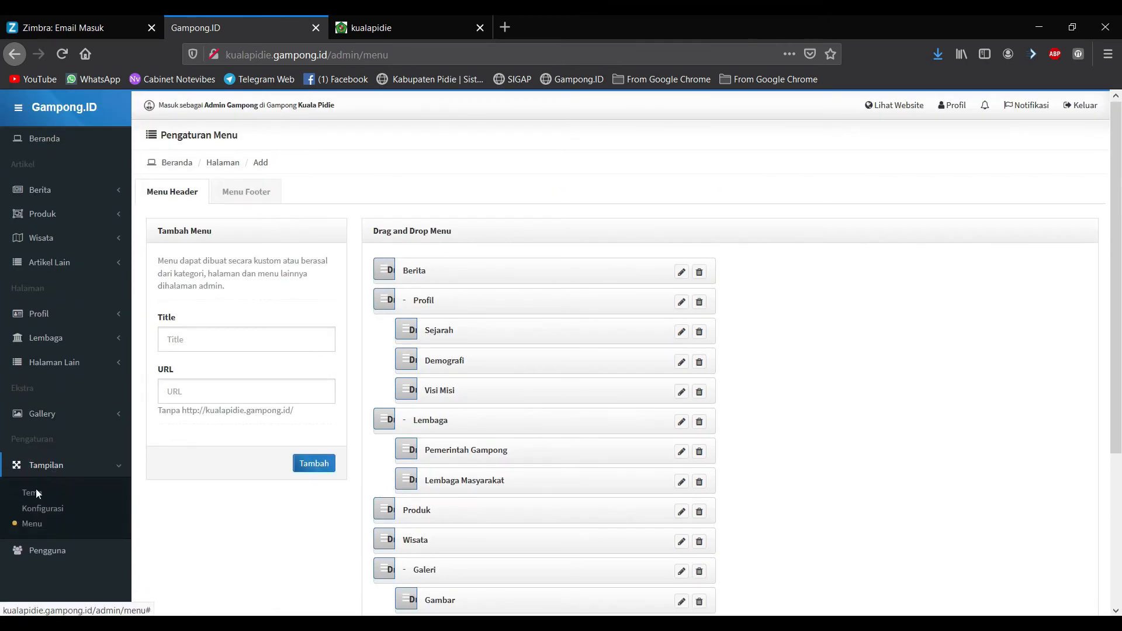
{"action": "left_click", "coordinate": [34, 528]}
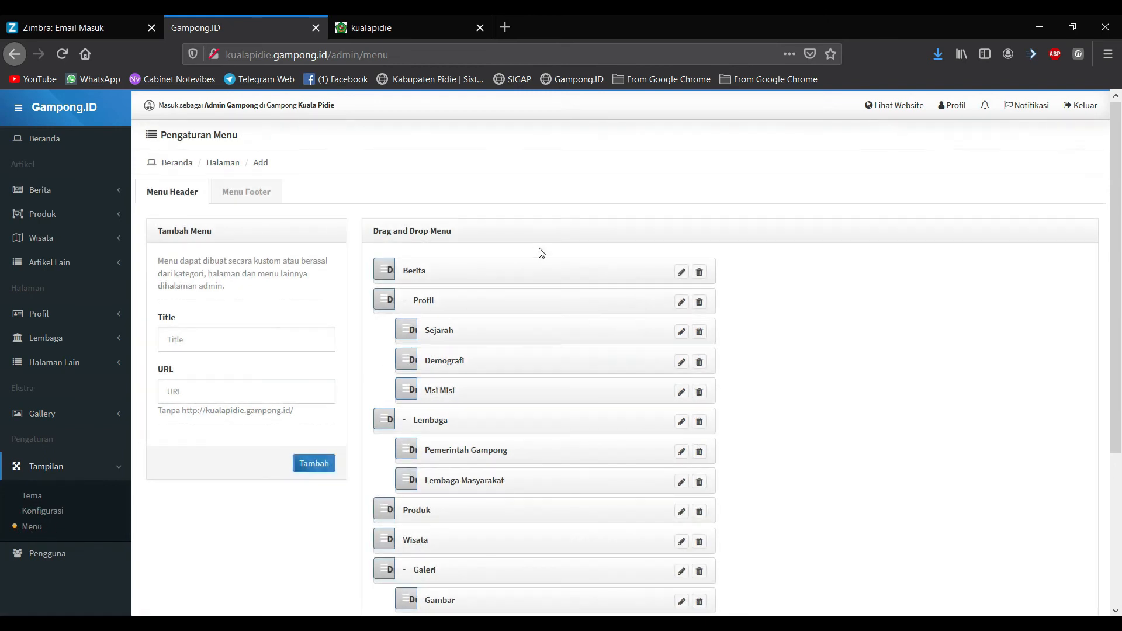
{"action": "scroll", "coordinate": [504, 280], "scroll_direction": "down", "scroll_amount": 2}
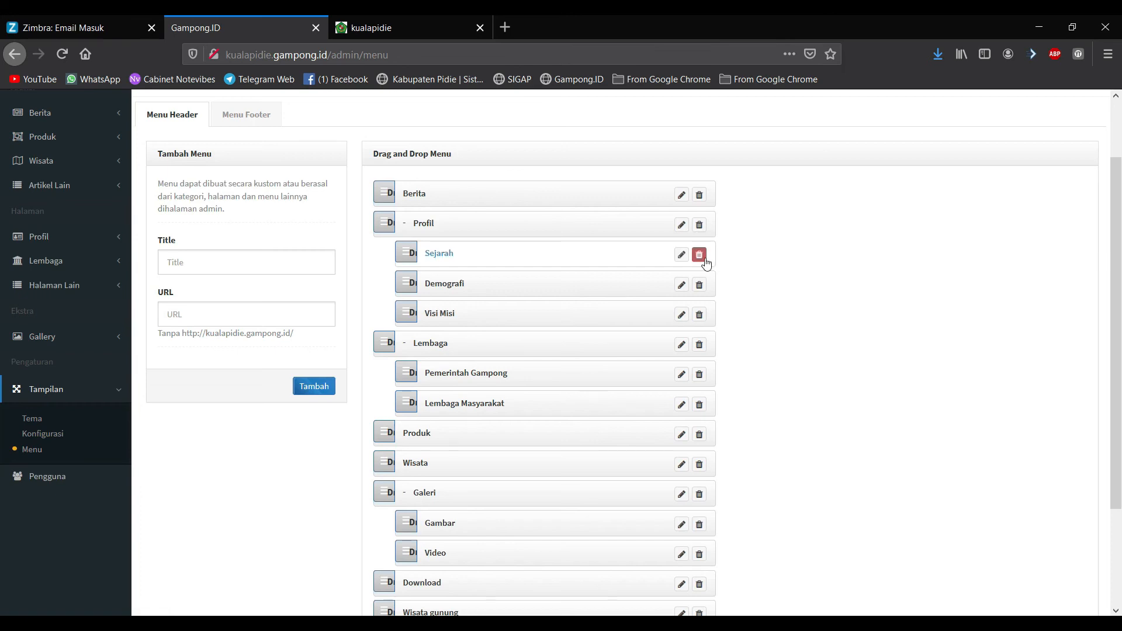
{"action": "scroll", "coordinate": [696, 350], "scroll_direction": "down", "scroll_amount": 4}
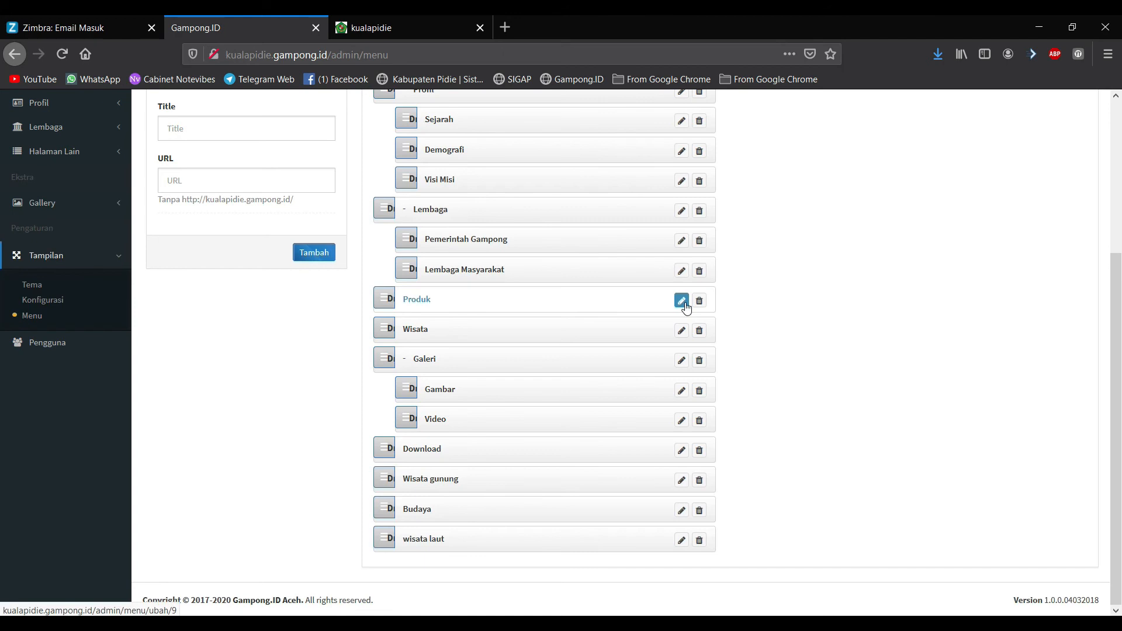
{"action": "left_click", "coordinate": [681, 481]}
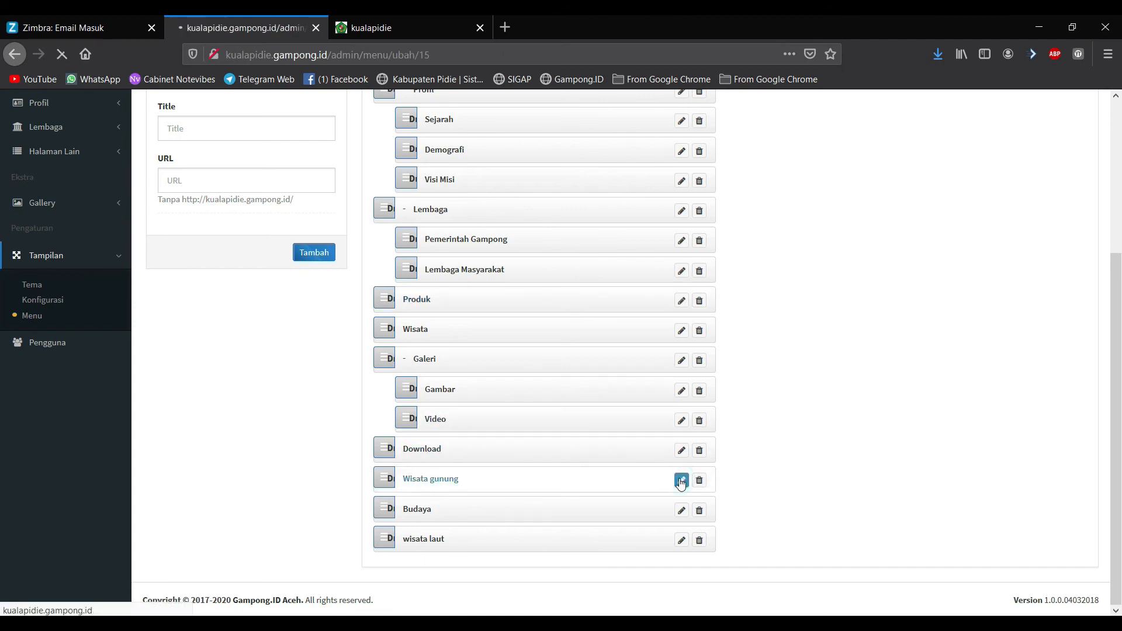
Step: Rename the item to 'Wisata Gunung', save with Ubah, and reload the public site
{"action": "left_click", "coordinate": [206, 364]}
{"action": "key", "text": "BackSpace"}
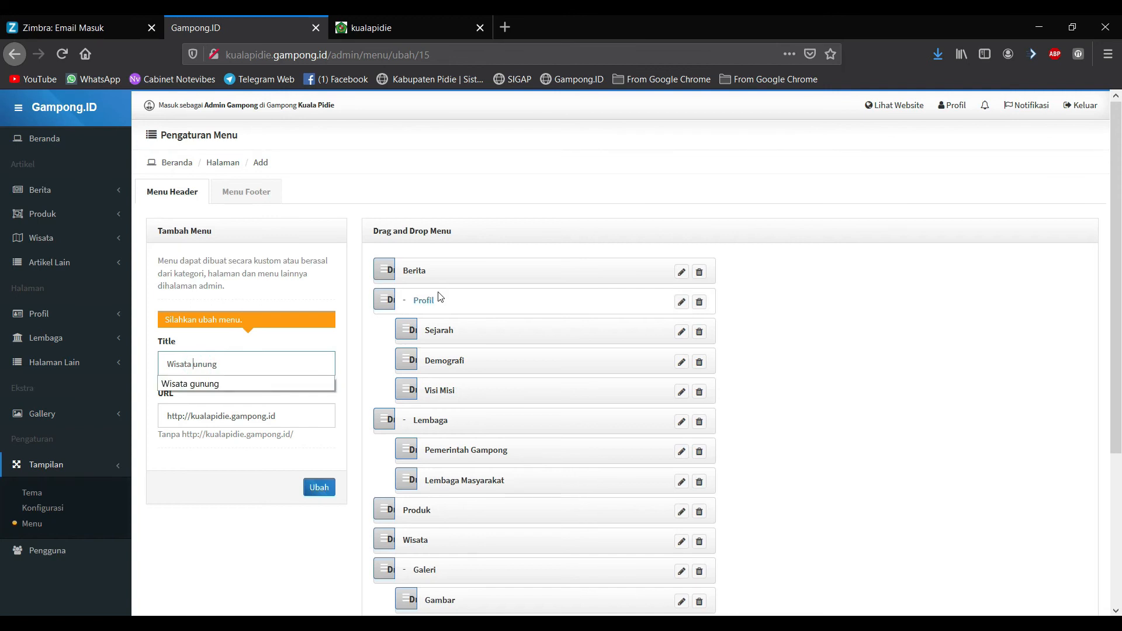
{"action": "left_click", "coordinate": [201, 490]}
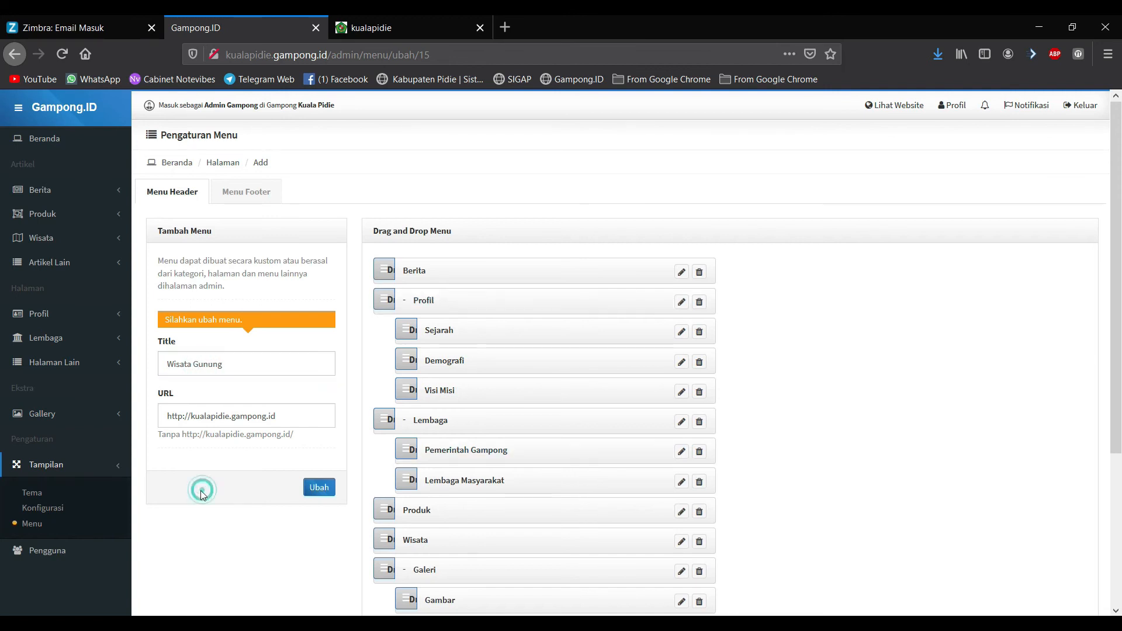
{"action": "left_click", "coordinate": [317, 492]}
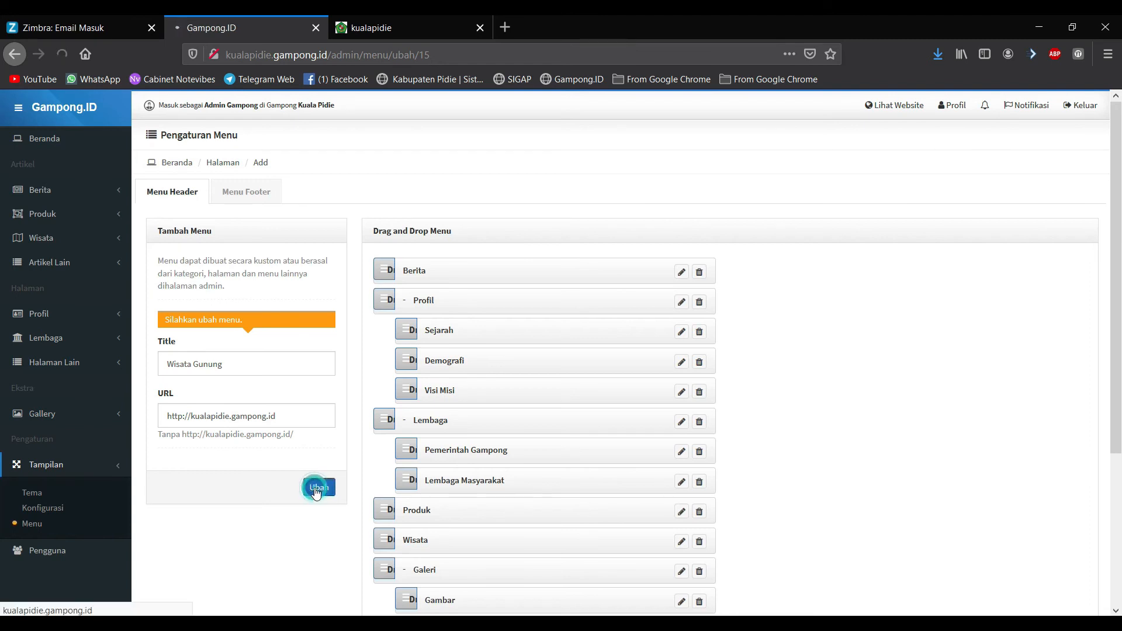
{"action": "left_click", "coordinate": [423, 24]}
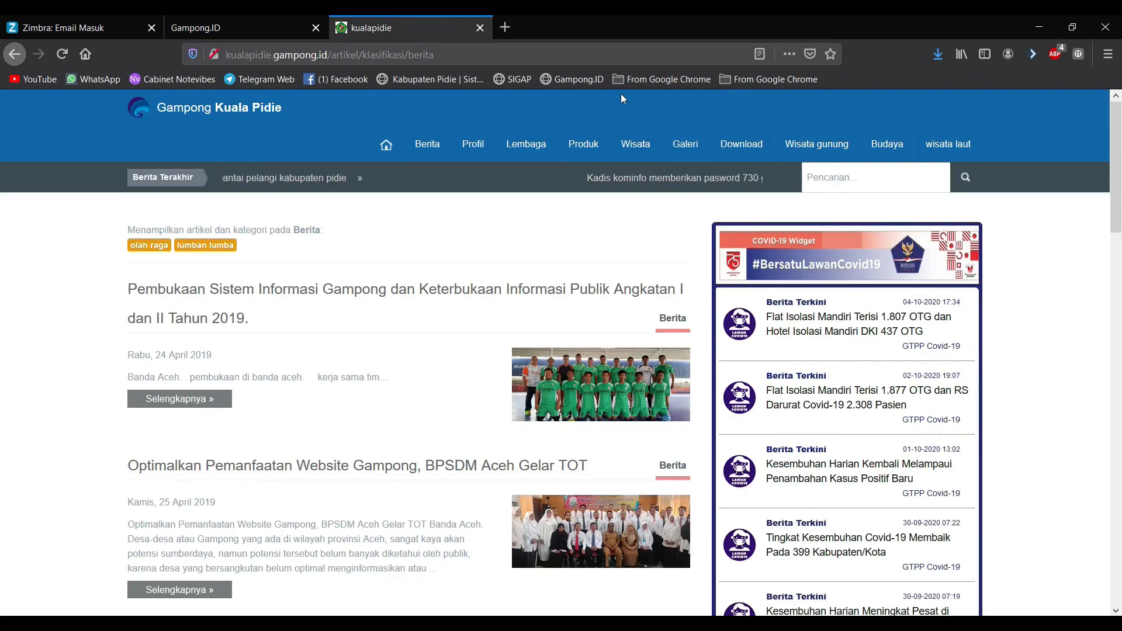
{"action": "left_click", "coordinate": [62, 54]}
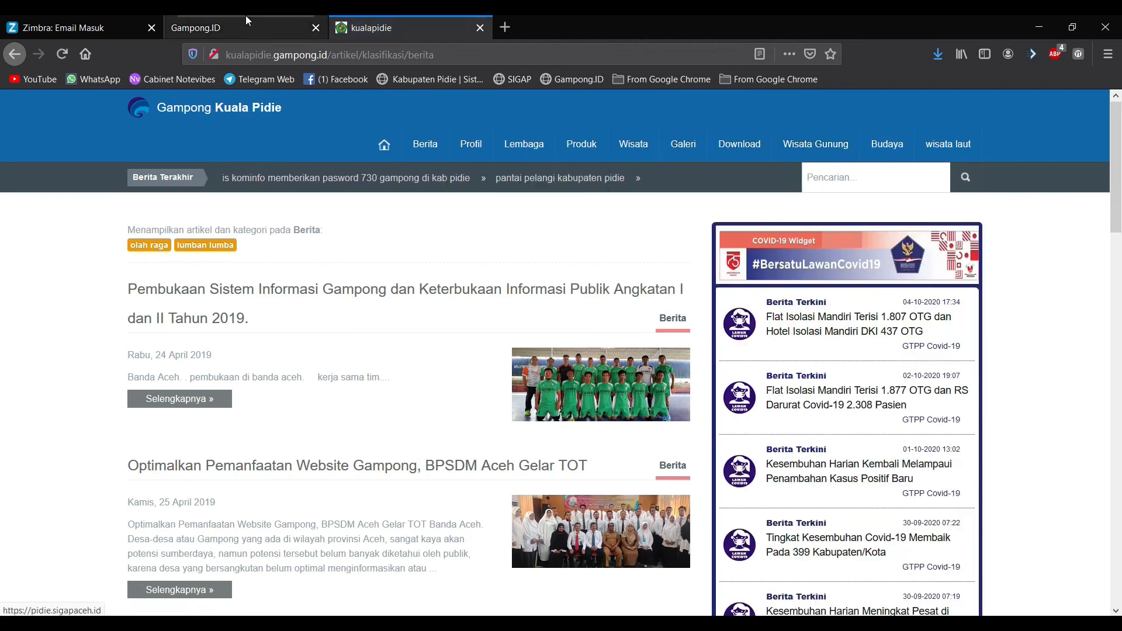
Step: Drag Sejarah out of Profil to a top-level menu item right after Berita
{"action": "left_click", "coordinate": [246, 27]}
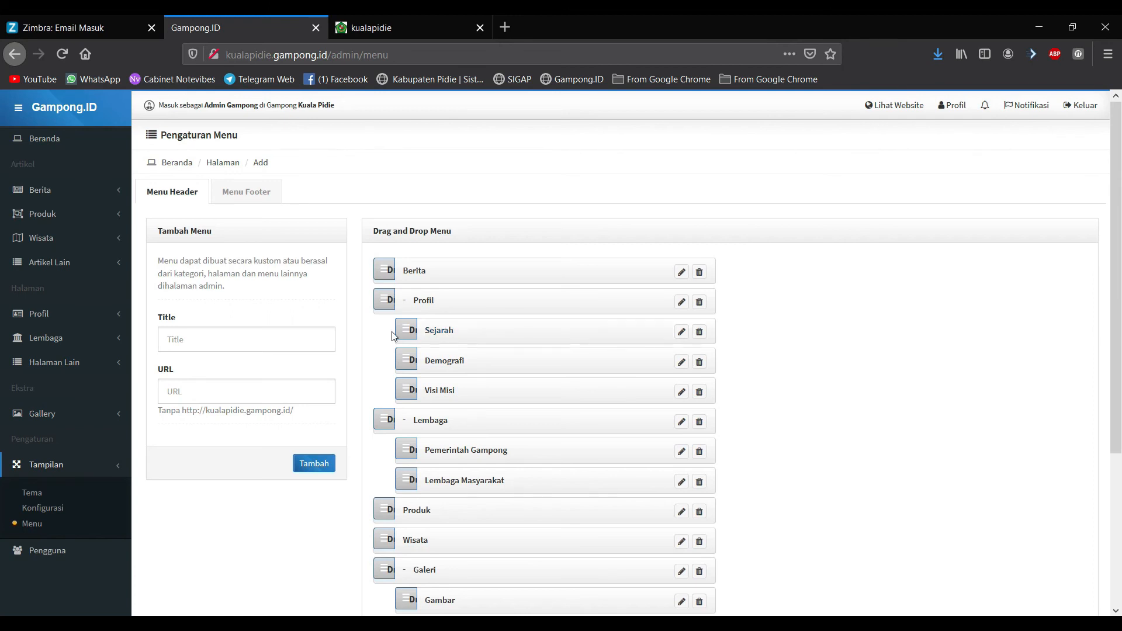
{"action": "left_click_drag", "start_coordinate": [396, 327], "coordinate": [369, 300]}
{"action": "scroll", "coordinate": [390, 374], "scroll_direction": "down", "scroll_amount": 4}
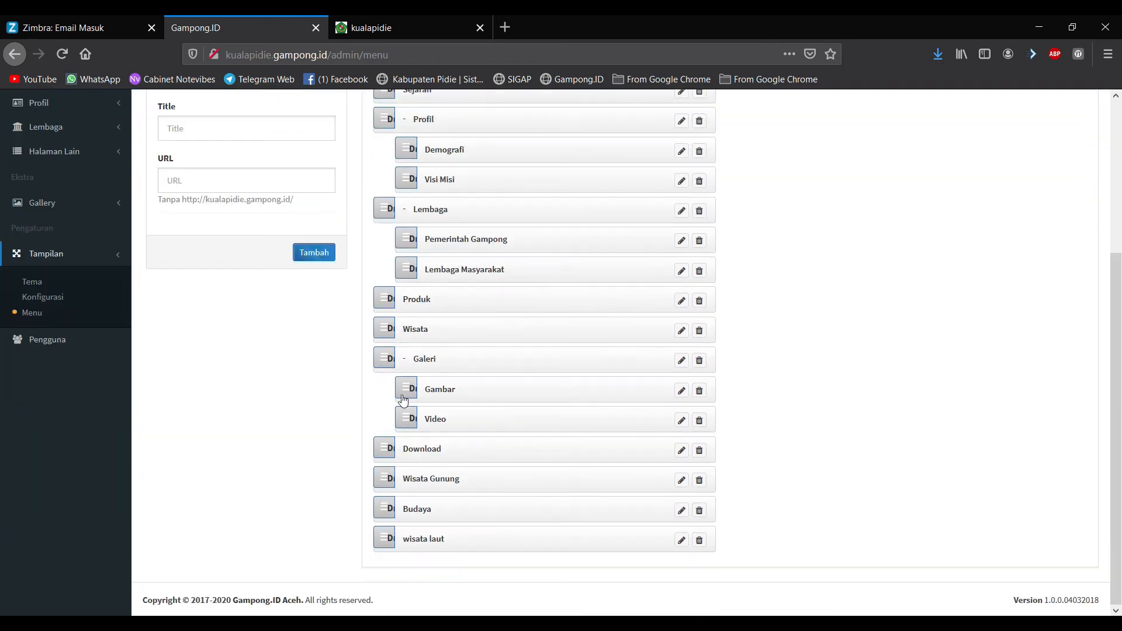
{"action": "scroll", "coordinate": [377, 389], "scroll_direction": "up", "scroll_amount": 4}
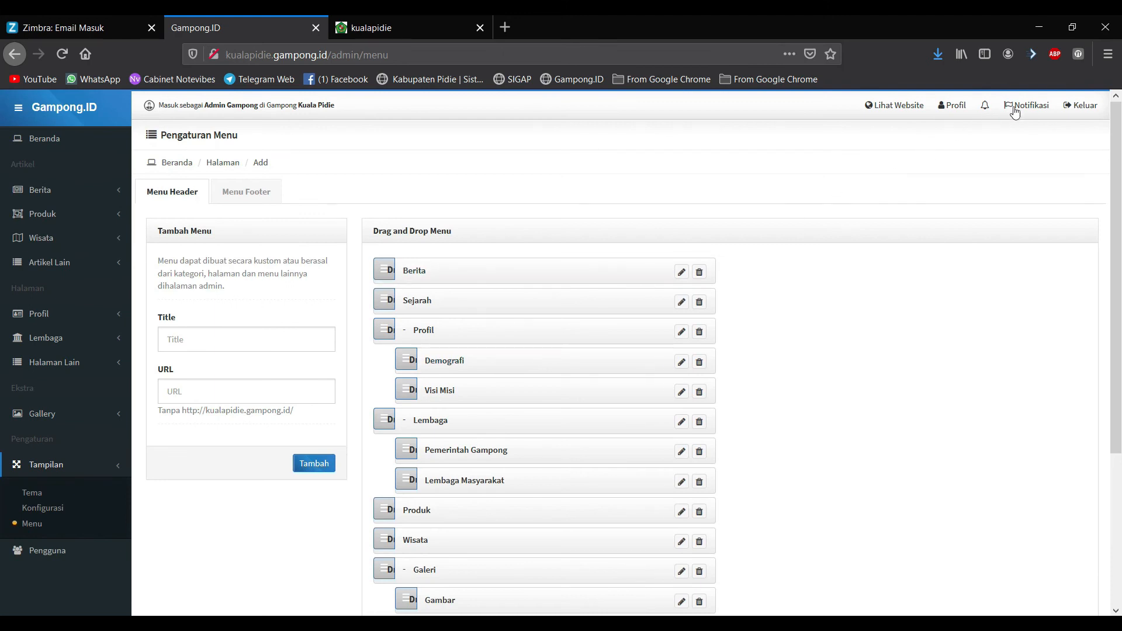
Step: Verify Sejarah's new position on the public site via Lihat Website, then return to admin
{"action": "left_click", "coordinate": [898, 111]}
{"action": "left_click", "coordinate": [644, 27]}
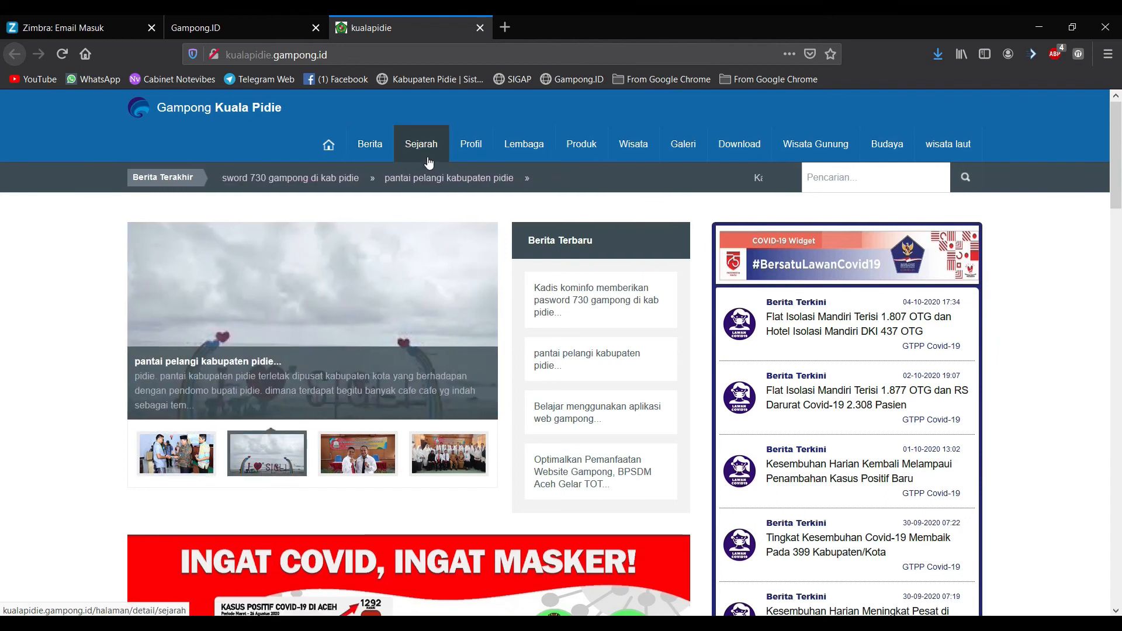
{"action": "mouse_move", "coordinate": [463, 145]}
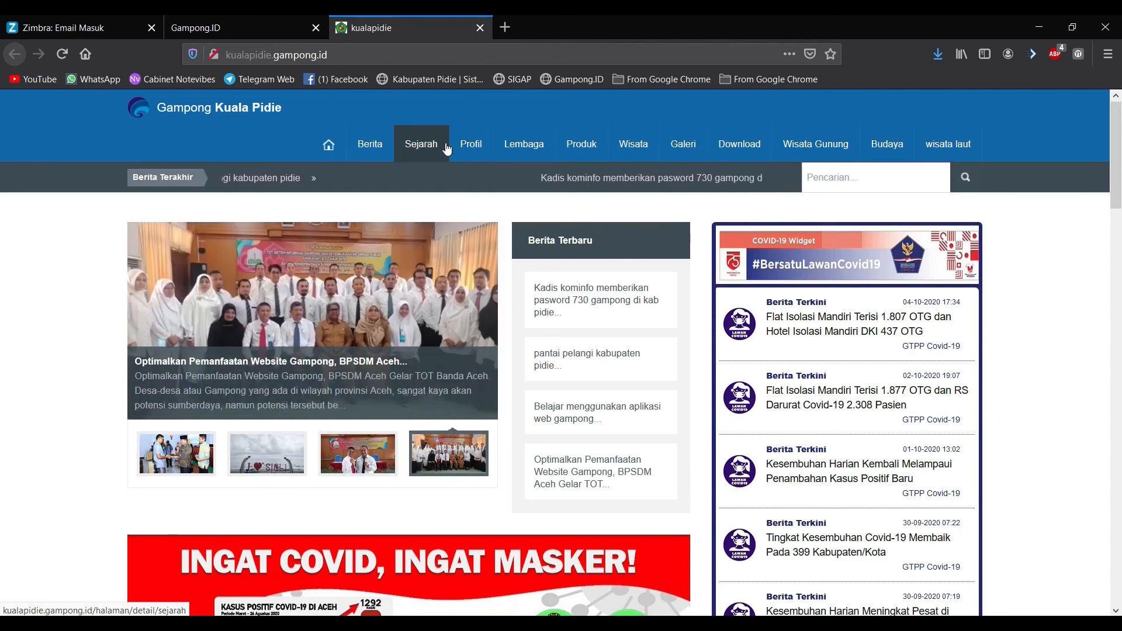
{"action": "left_click", "coordinate": [286, 31]}
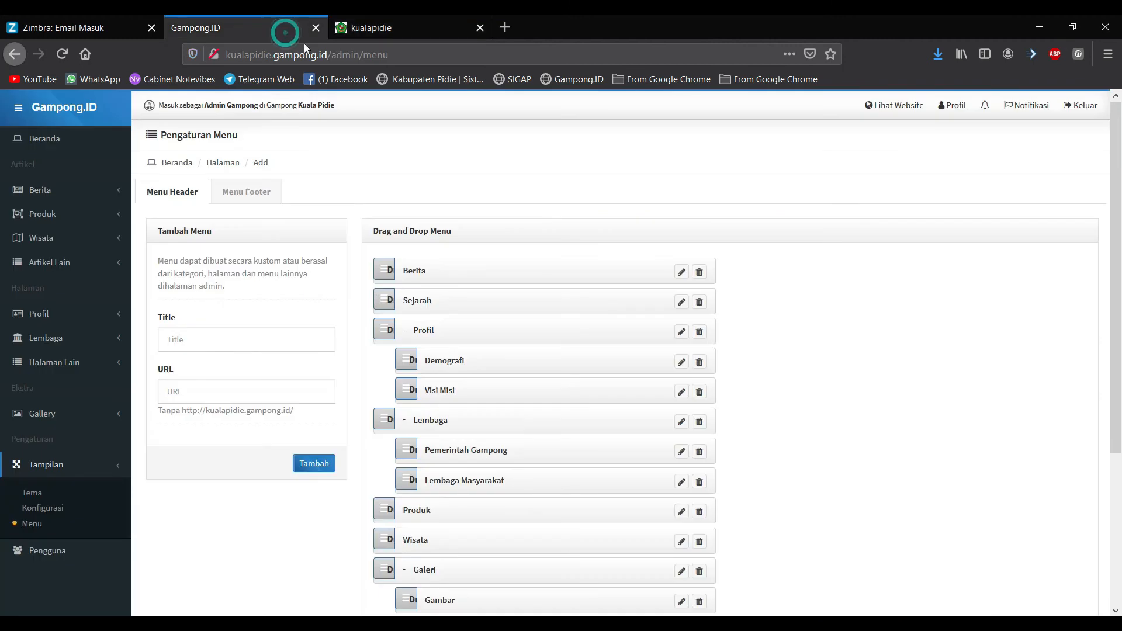
Step: Nest Sejarah under Profil, then check the public site's Profil submenu opens the Sejarah Gampong page
{"action": "left_click_drag", "start_coordinate": [388, 300], "coordinate": [406, 329]}
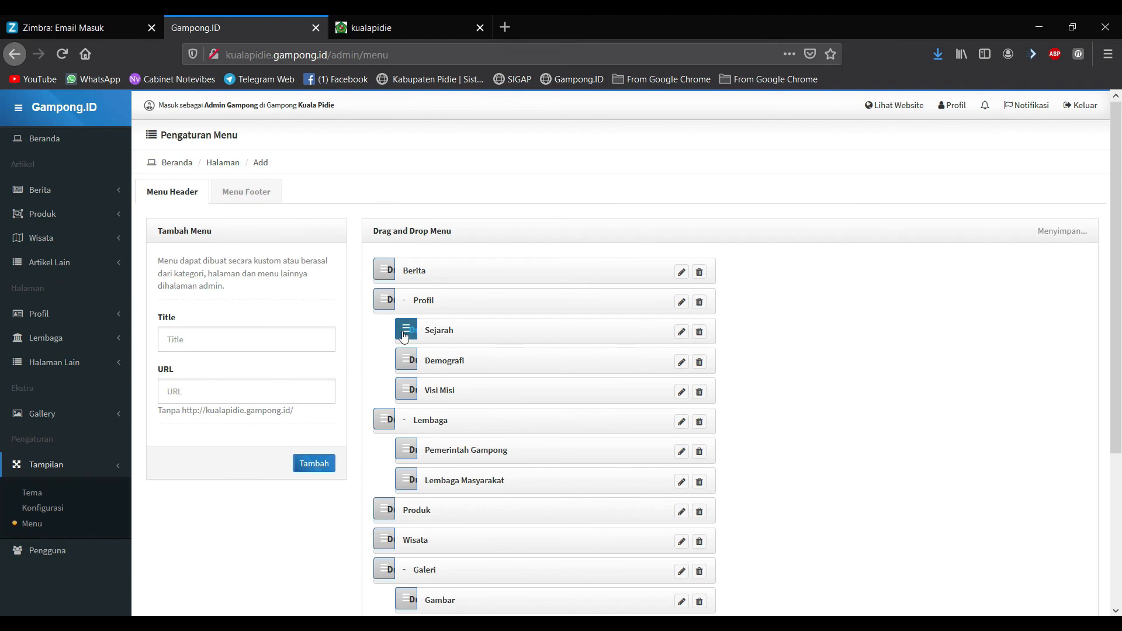
{"action": "left_click", "coordinate": [893, 106]}
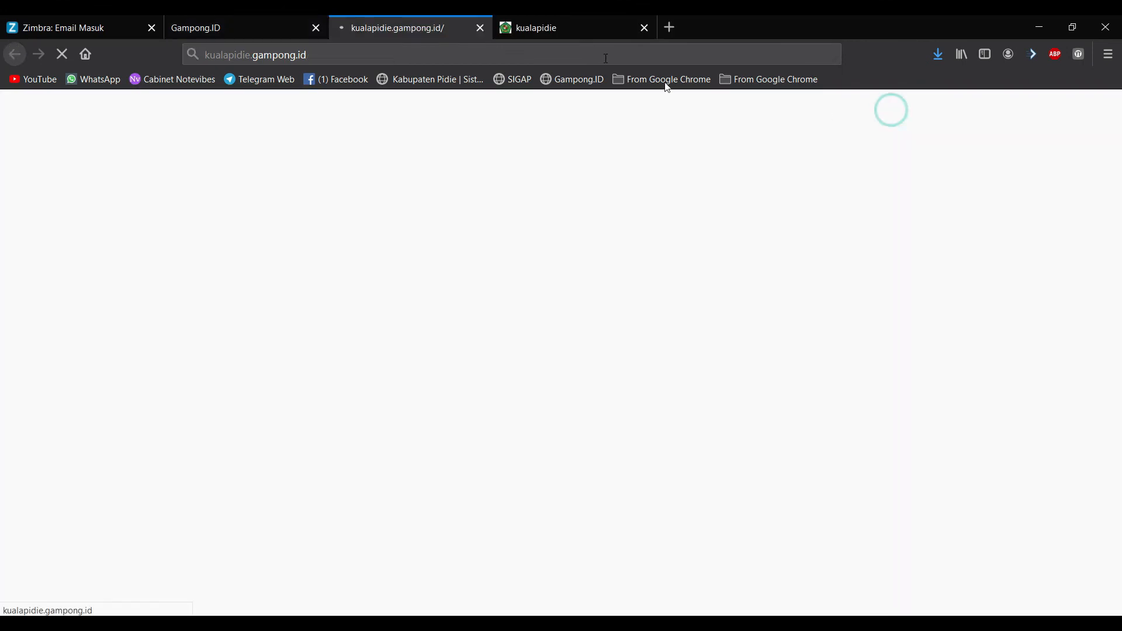
{"action": "left_click", "coordinate": [640, 27]}
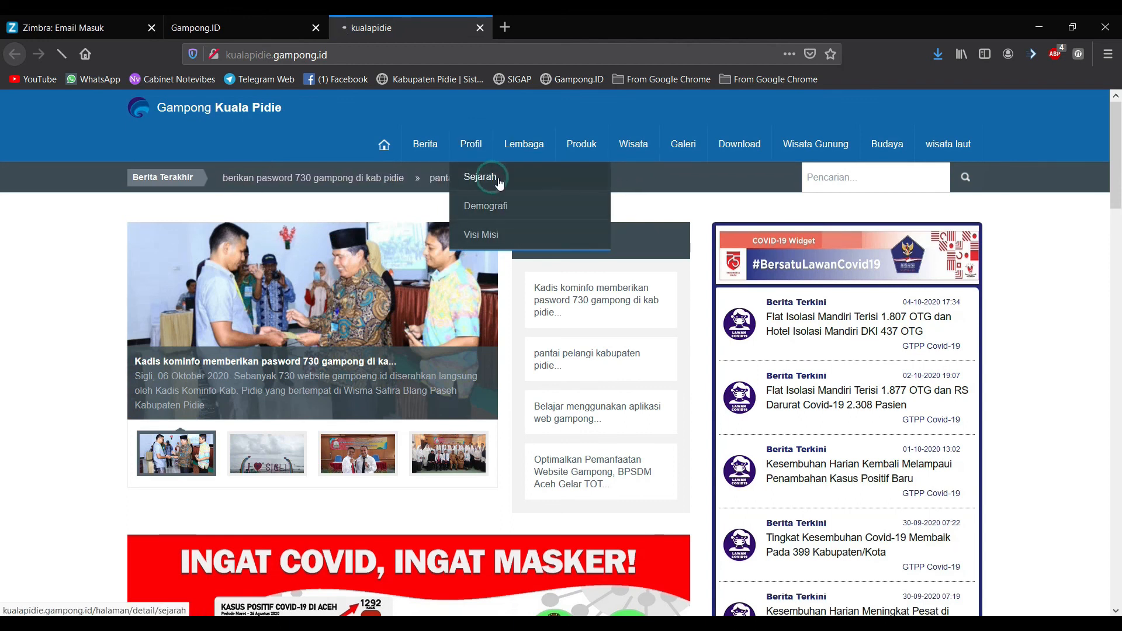
{"action": "left_click", "coordinate": [494, 181]}
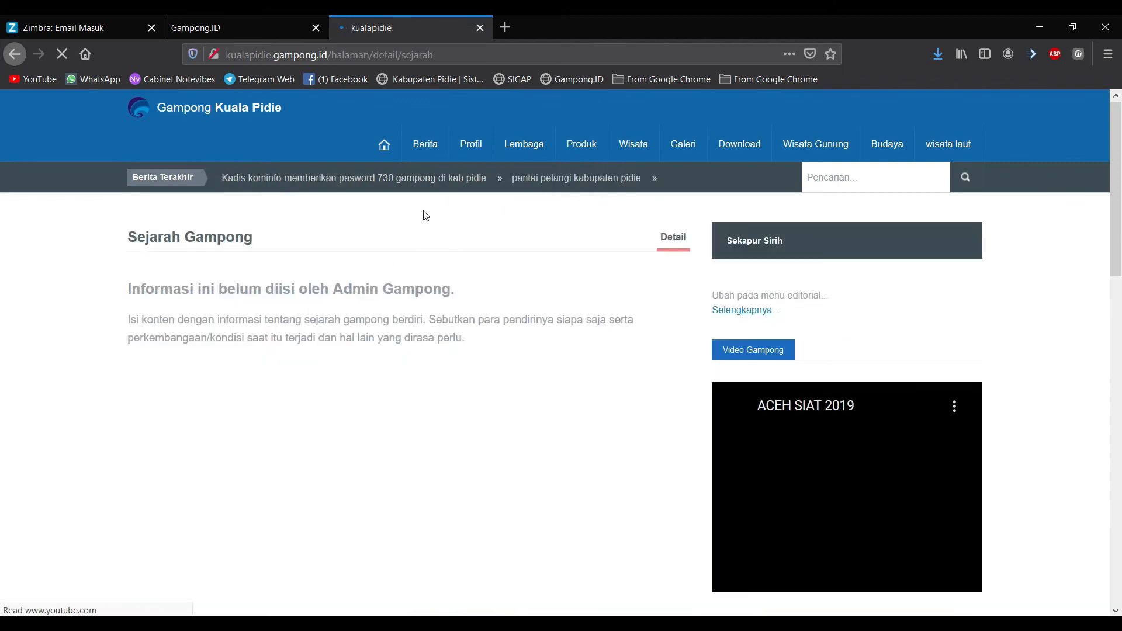
{"action": "left_click", "coordinate": [389, 153]}
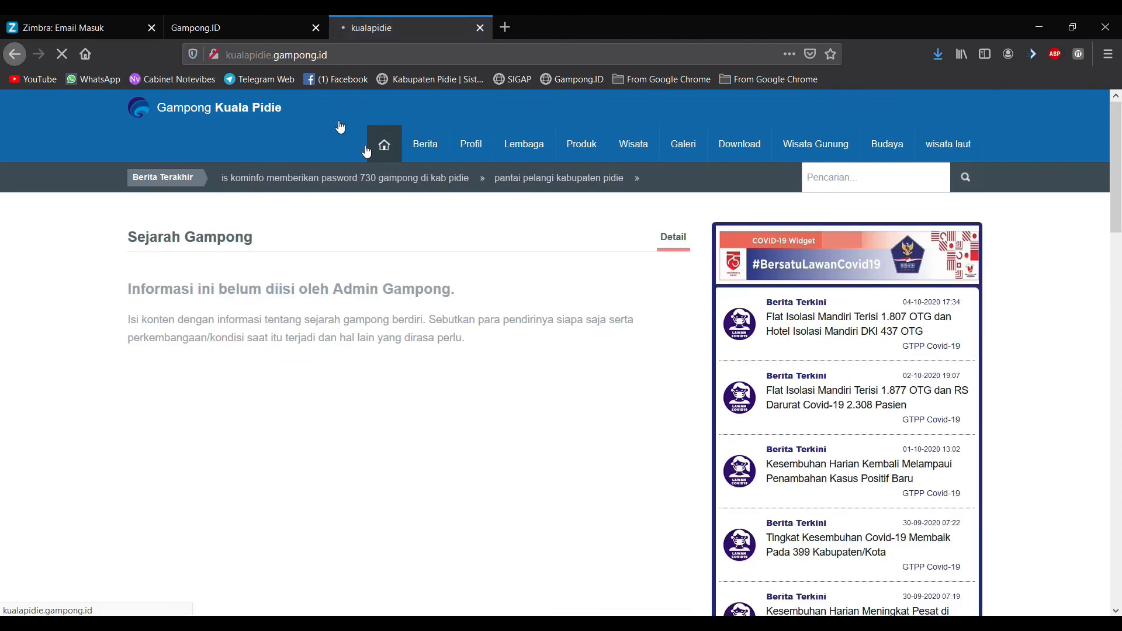
{"action": "left_click", "coordinate": [258, 15]}
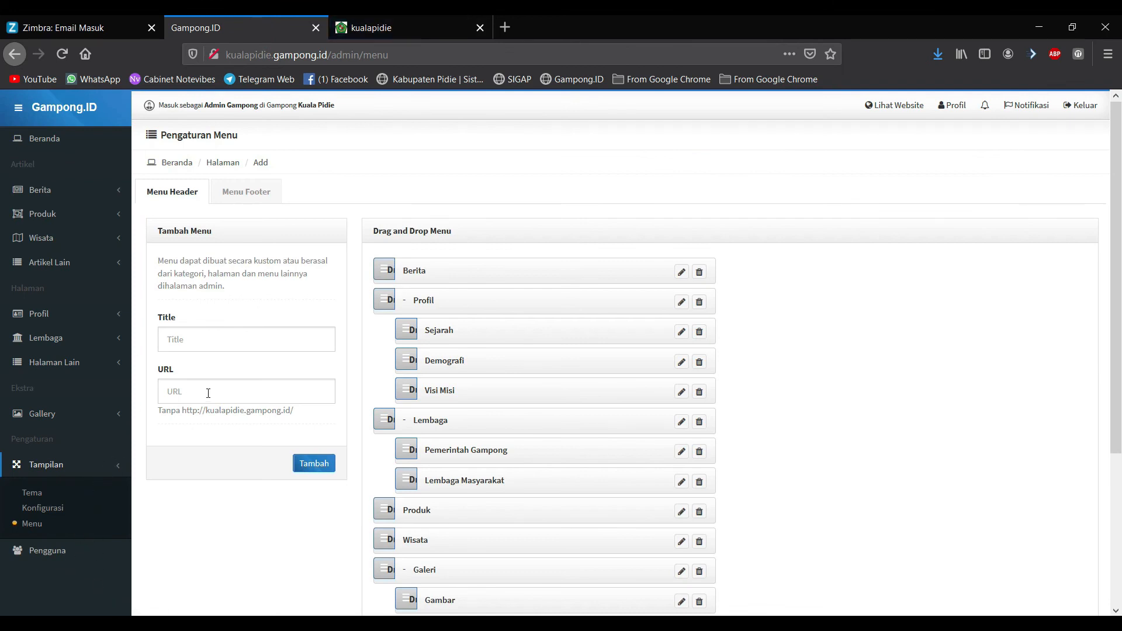
Step: Open Pengguna, preview the Tambah add-user form, then return to the Admin/Operator Gampong account list
{"action": "left_click", "coordinate": [51, 557]}
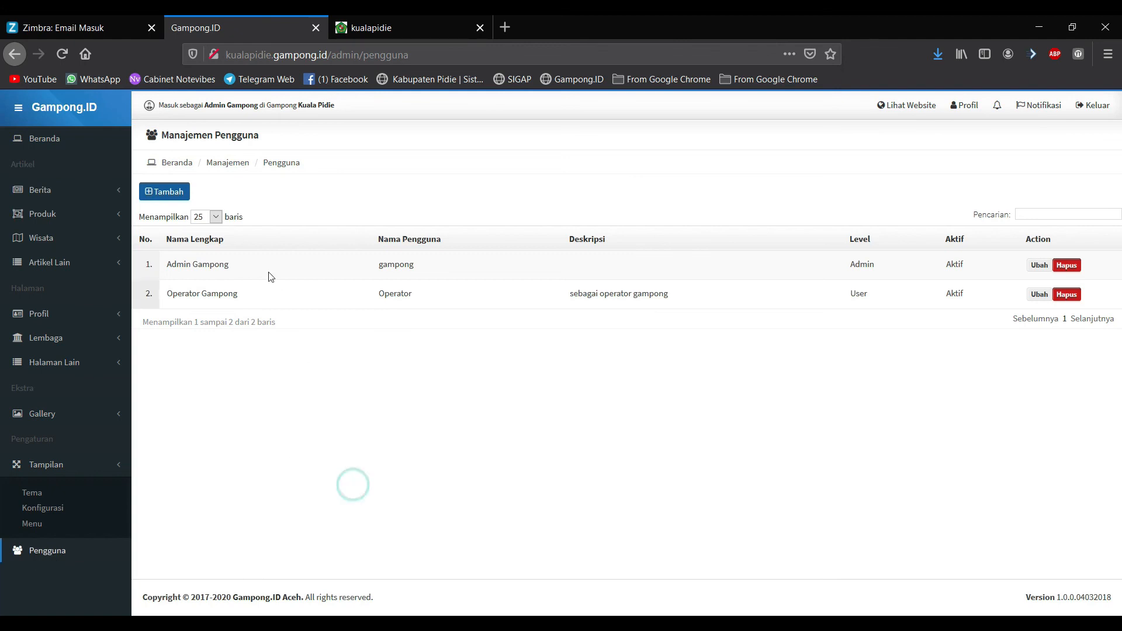
{"action": "left_click", "coordinate": [171, 192]}
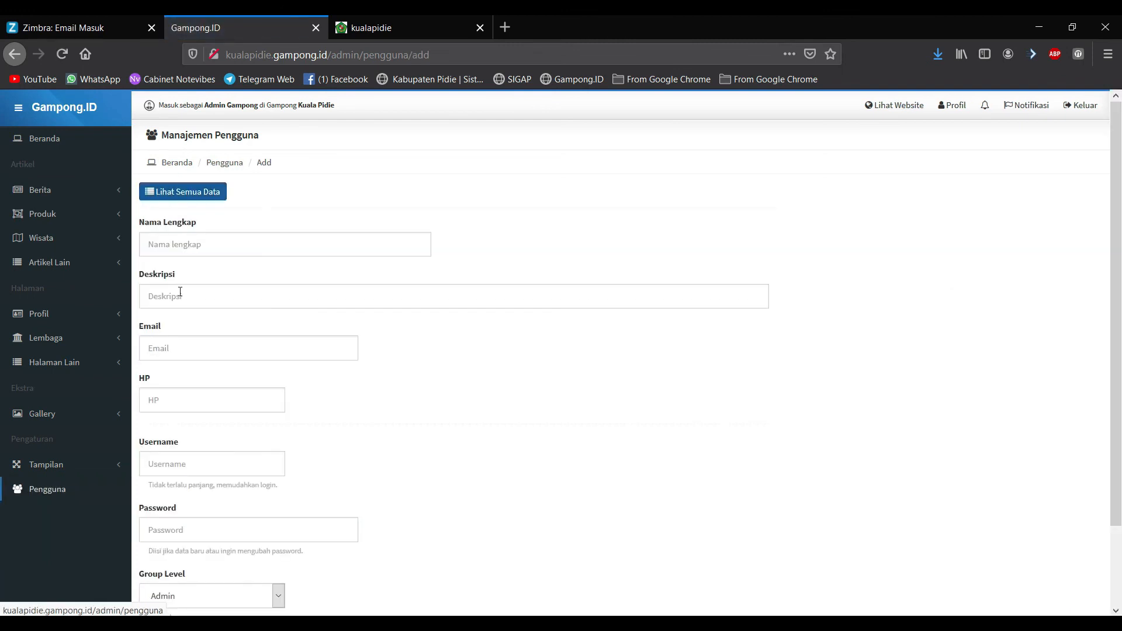
{"action": "left_click", "coordinate": [179, 164]}
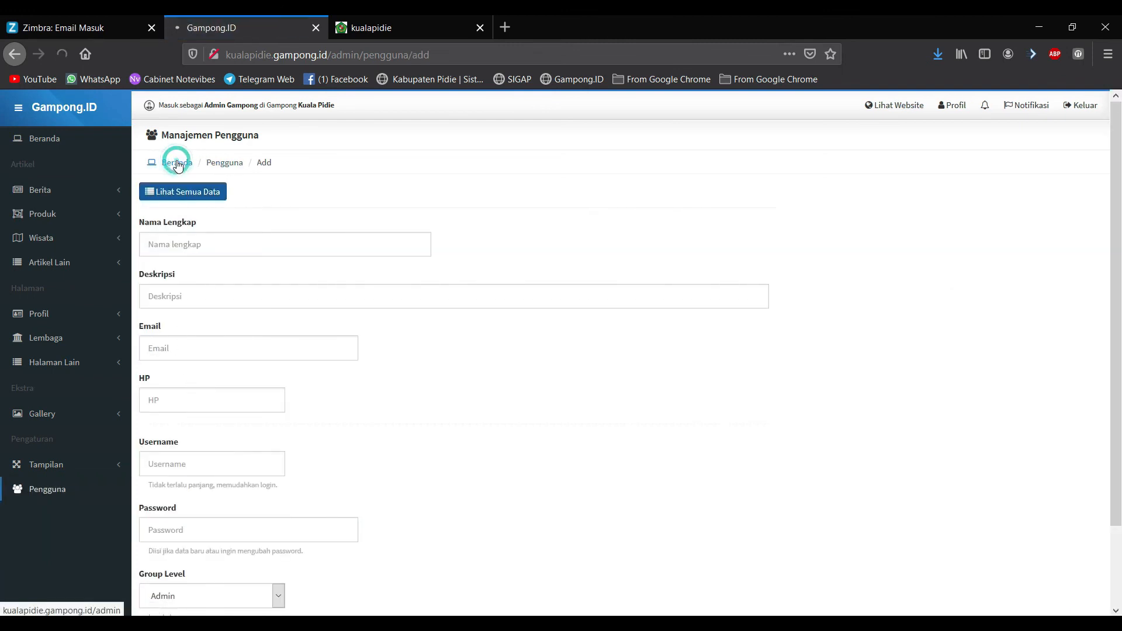
{"action": "left_click", "coordinate": [59, 489]}
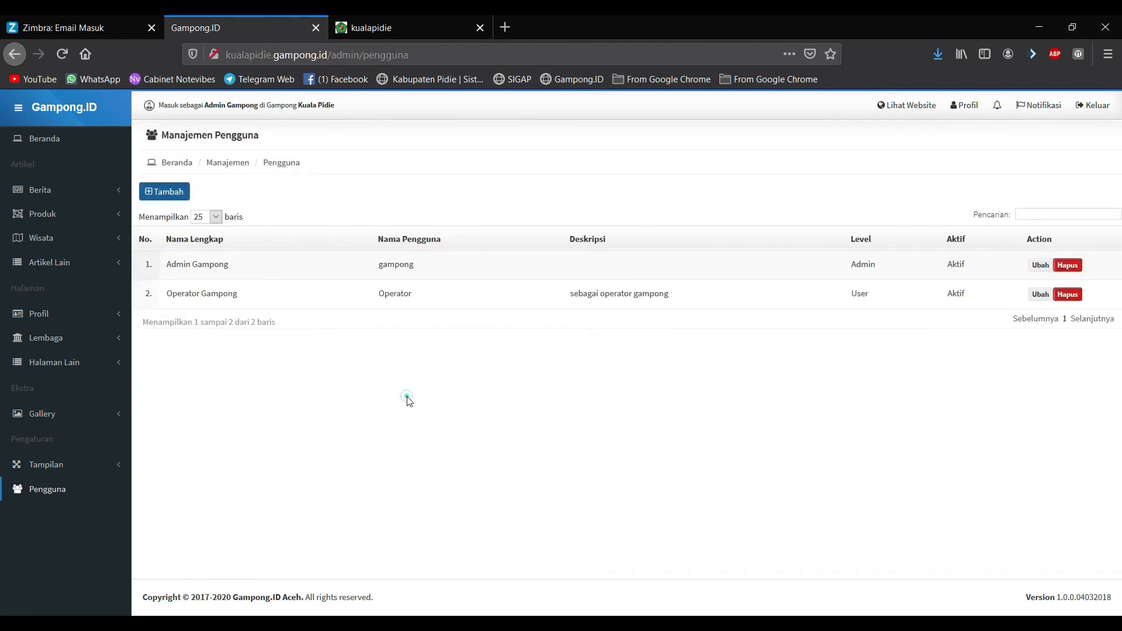
{"action": "left_click", "coordinate": [170, 193]}
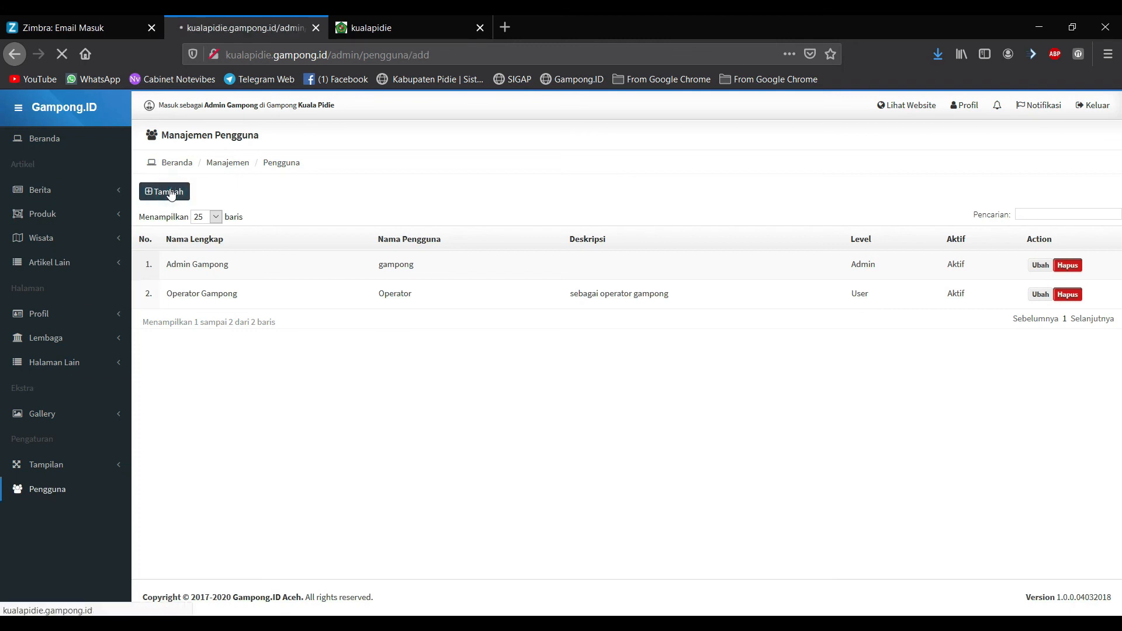
{"action": "scroll", "coordinate": [204, 350], "scroll_direction": "down", "scroll_amount": 2}
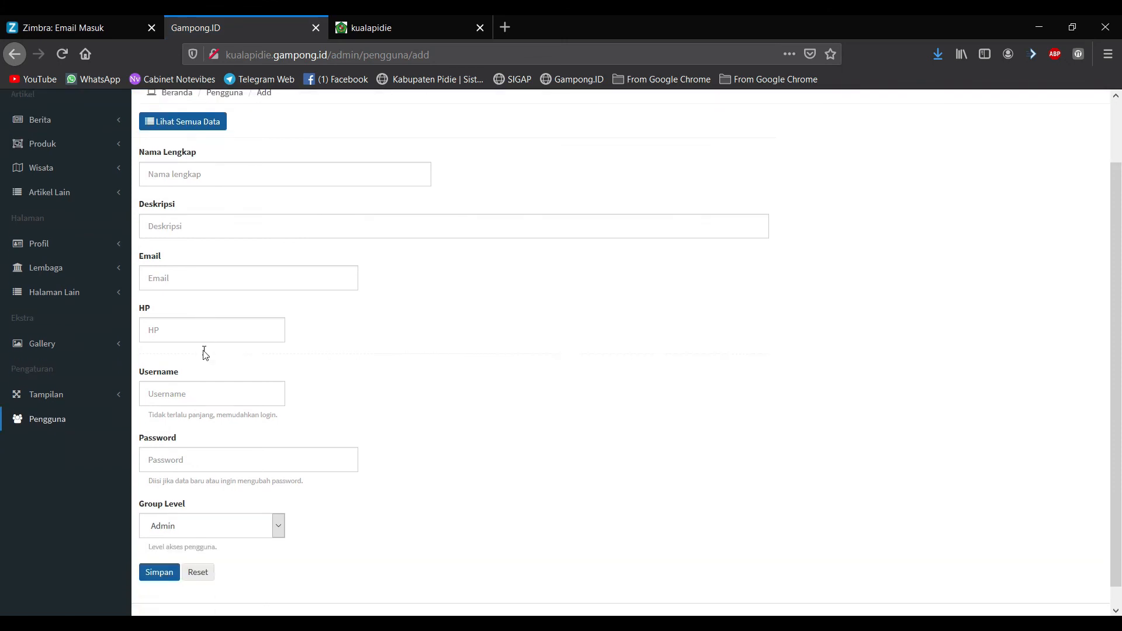
{"action": "scroll", "coordinate": [205, 328], "scroll_direction": "up", "scroll_amount": 1}
{"action": "left_click", "coordinate": [202, 230]}
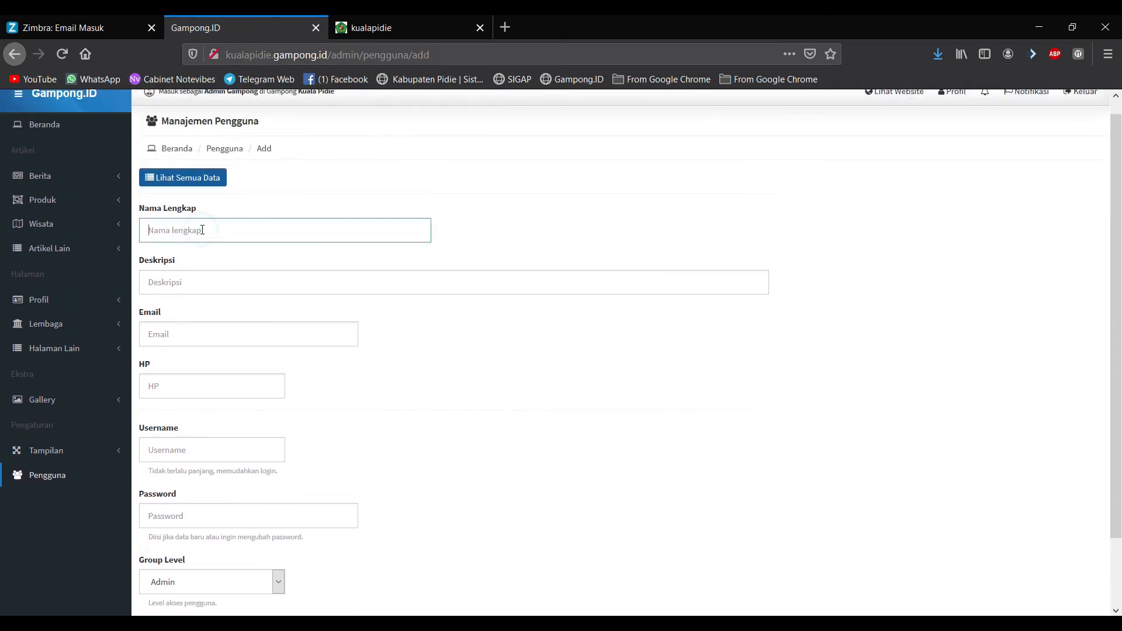
{"action": "left_click", "coordinate": [208, 282]}
{"action": "left_click", "coordinate": [195, 334]}
{"action": "left_click", "coordinate": [188, 388]}
{"action": "left_click", "coordinate": [188, 447]}
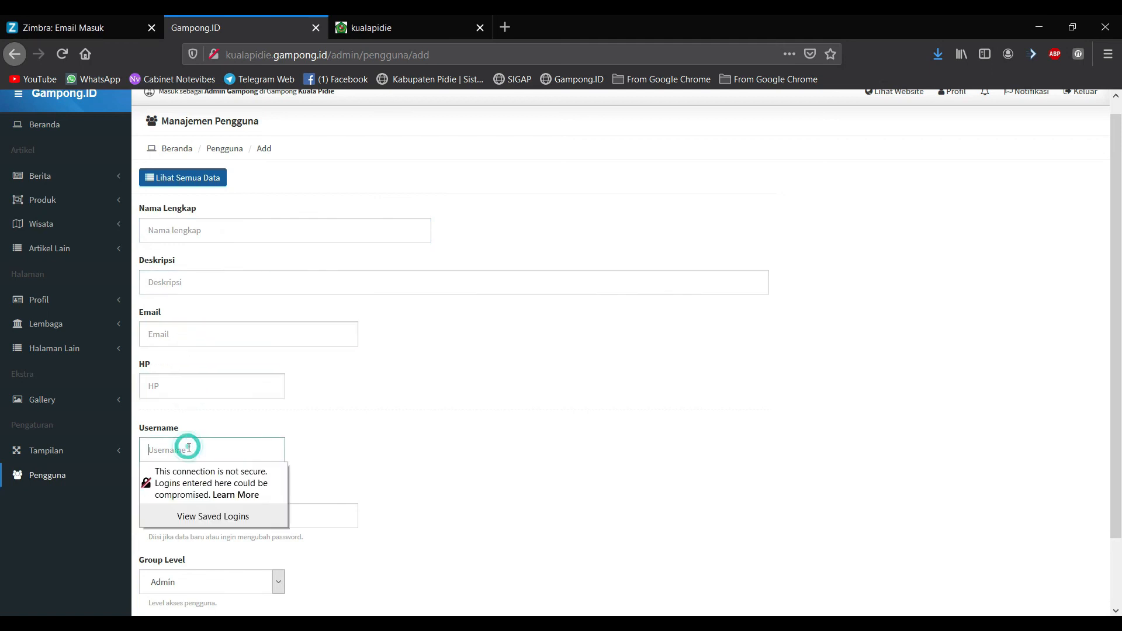
{"action": "left_click", "coordinate": [328, 439]}
{"action": "scroll", "coordinate": [292, 450], "scroll_direction": "down", "scroll_amount": 2}
{"action": "left_click", "coordinate": [248, 449]}
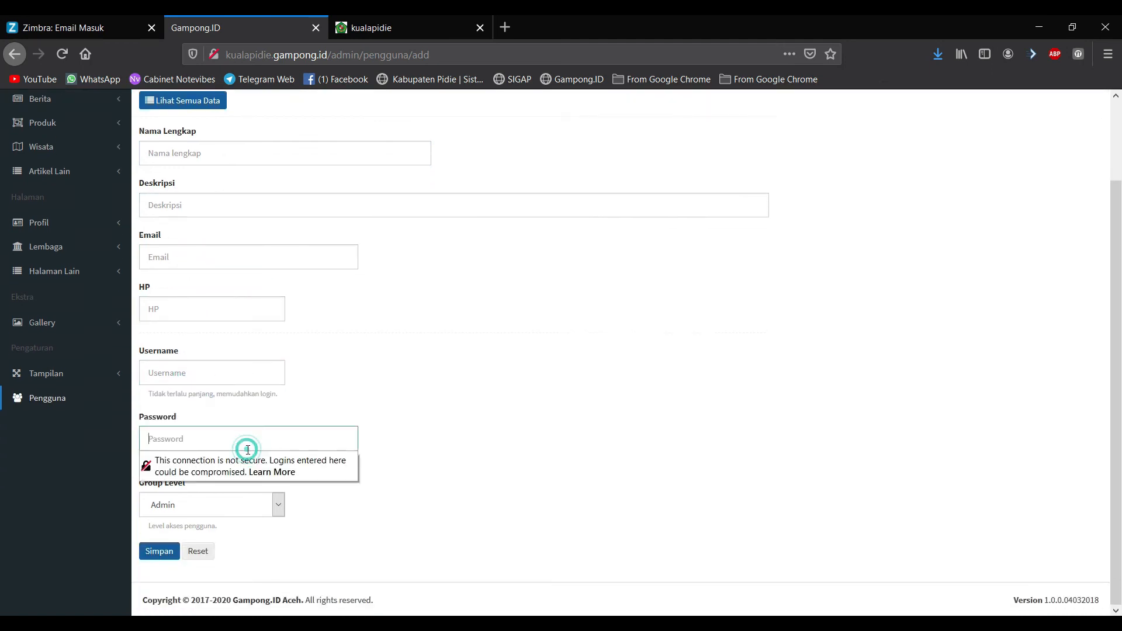
{"action": "left_click", "coordinate": [368, 417]}
{"action": "left_click", "coordinate": [259, 500]}
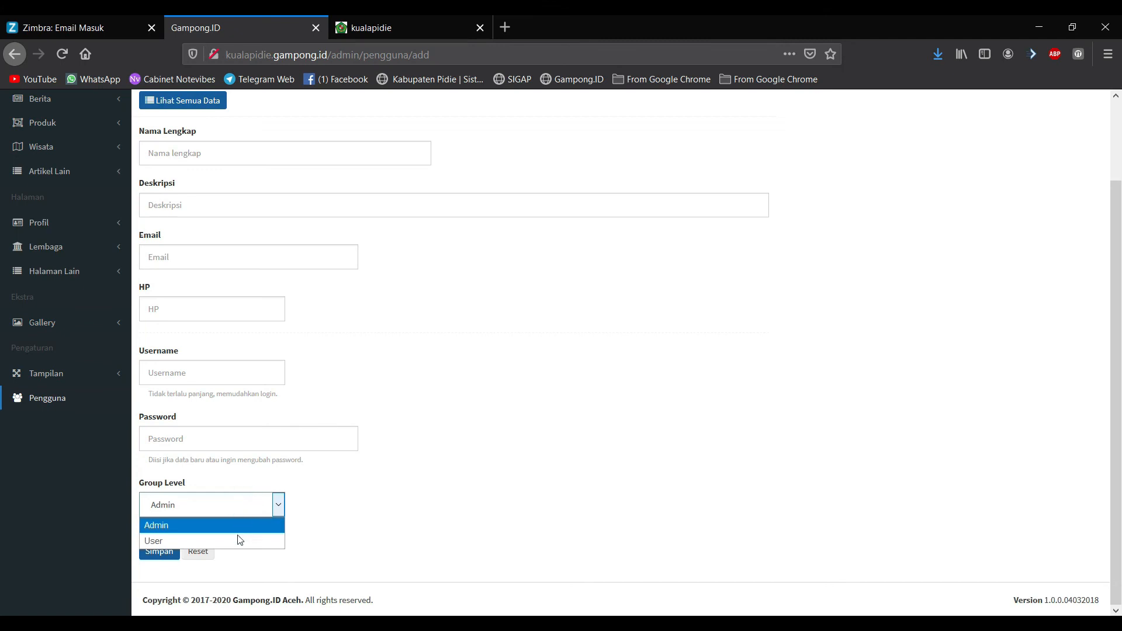
{"action": "left_click", "coordinate": [233, 541]}
{"action": "left_click", "coordinate": [250, 504]}
{"action": "left_click", "coordinate": [237, 544]}
{"action": "left_click", "coordinate": [240, 154]}
{"action": "scroll", "coordinate": [249, 161], "scroll_direction": "up", "scroll_amount": 2}
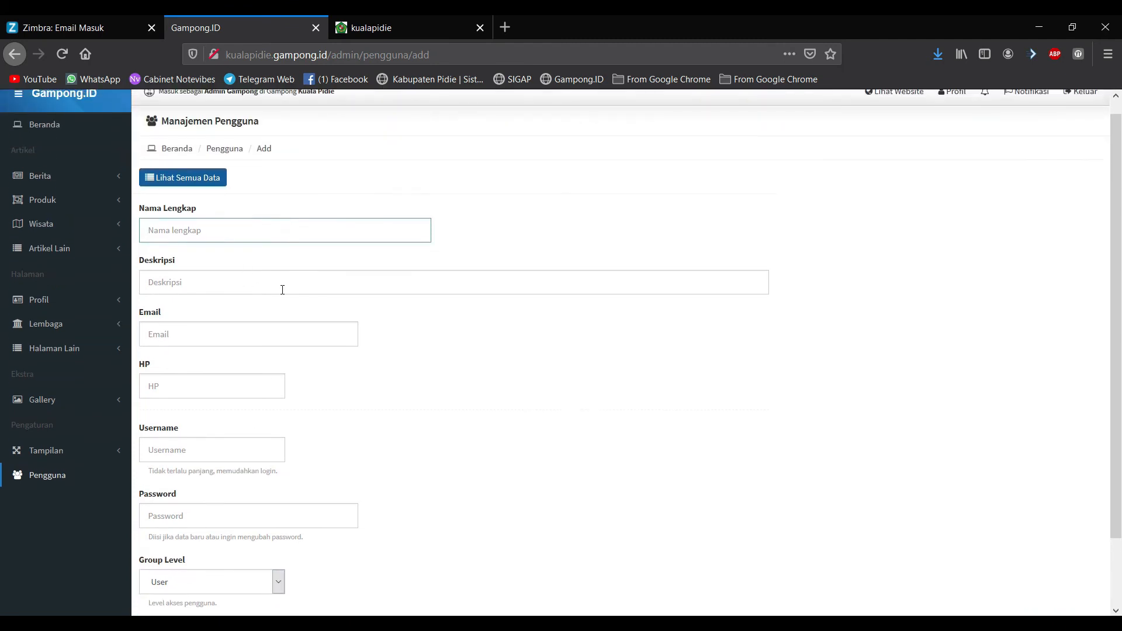
{"action": "scroll", "coordinate": [294, 303], "scroll_direction": "down", "scroll_amount": 2}
{"action": "left_click", "coordinate": [435, 475]}
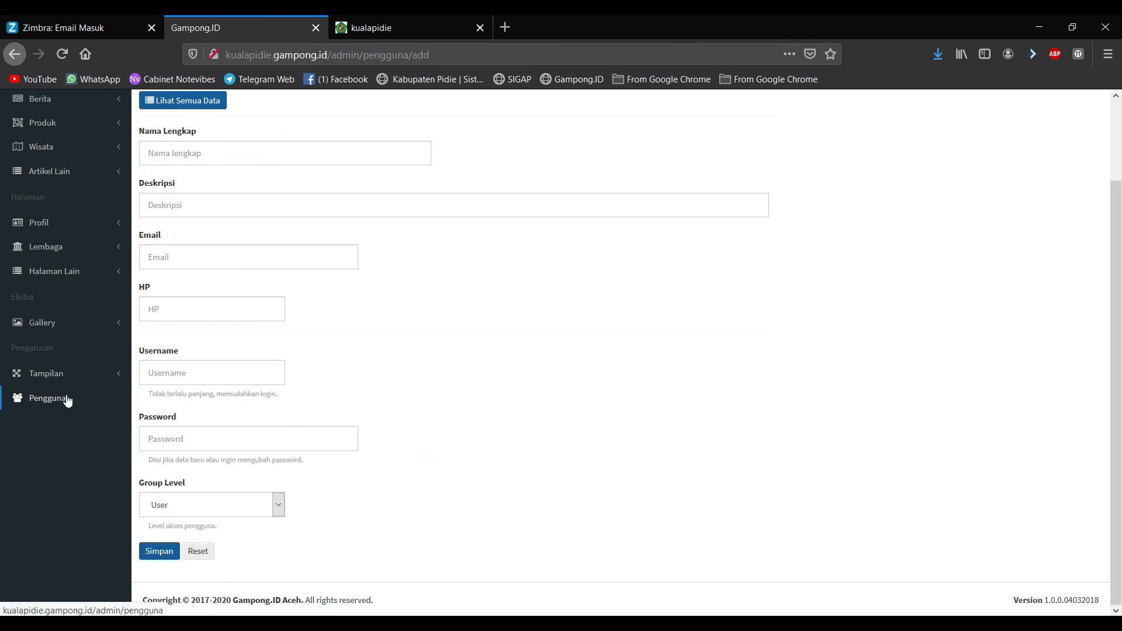
{"action": "left_click", "coordinate": [178, 515]}
{"action": "left_click", "coordinate": [174, 548]}
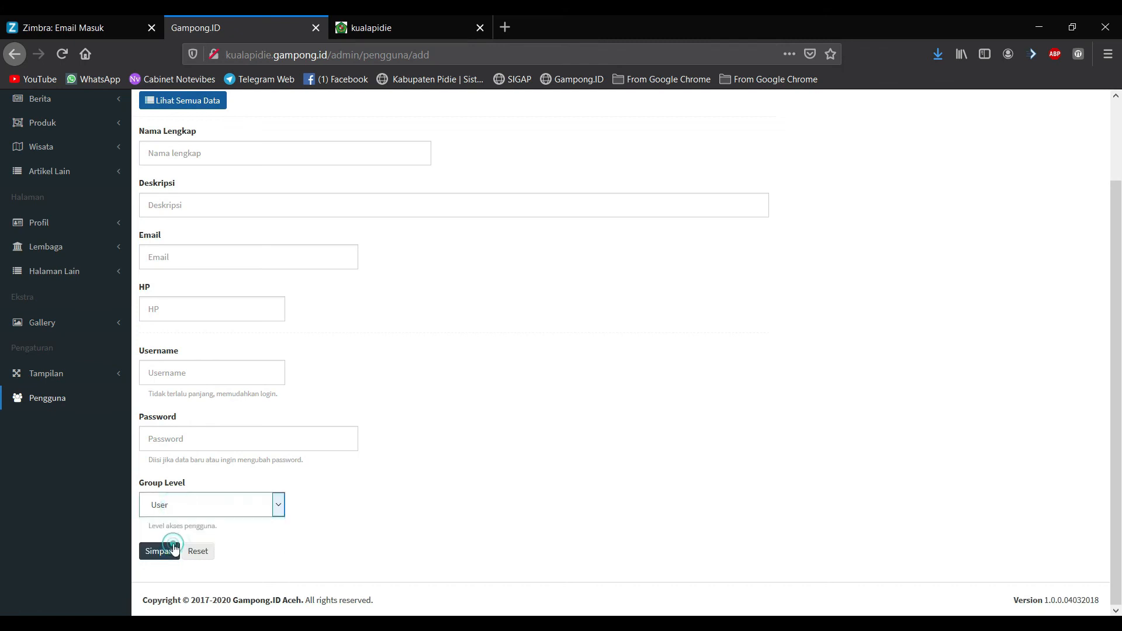
{"action": "left_click", "coordinate": [66, 401]}
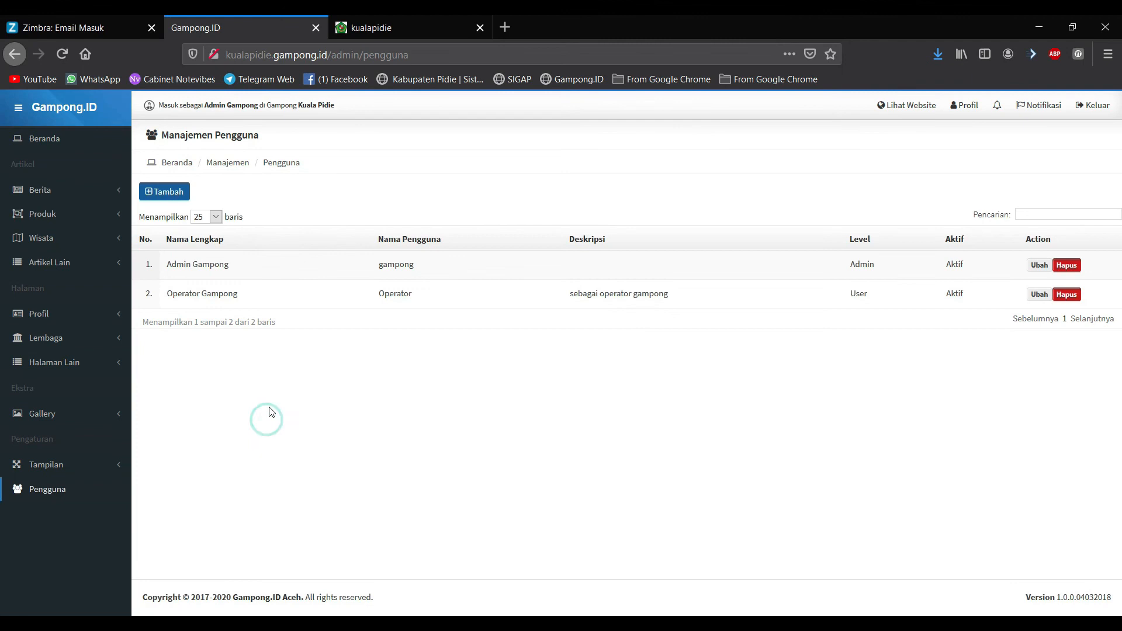
{"action": "left_click_drag", "start_coordinate": [848, 267], "coordinate": [882, 270]}
{"action": "left_click", "coordinate": [856, 385]}
{"action": "double_click", "coordinate": [854, 263]}
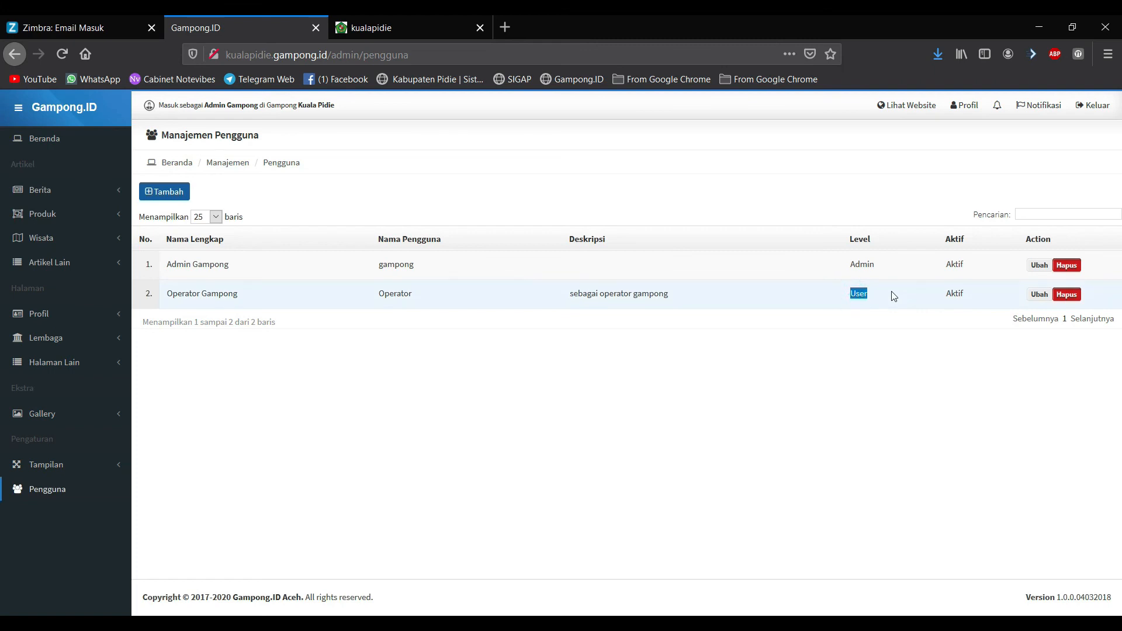